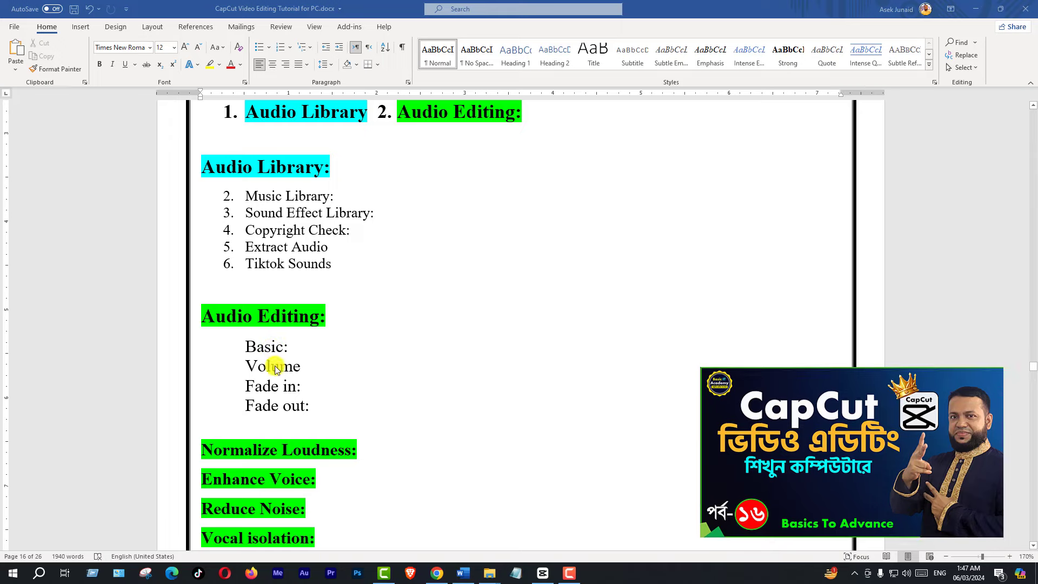
Switch to CapCut and open the audio settings of the video clip on the timeline.
{"action": "scroll", "coordinate": [288, 409], "scroll_direction": "down", "scroll_amount": 2}
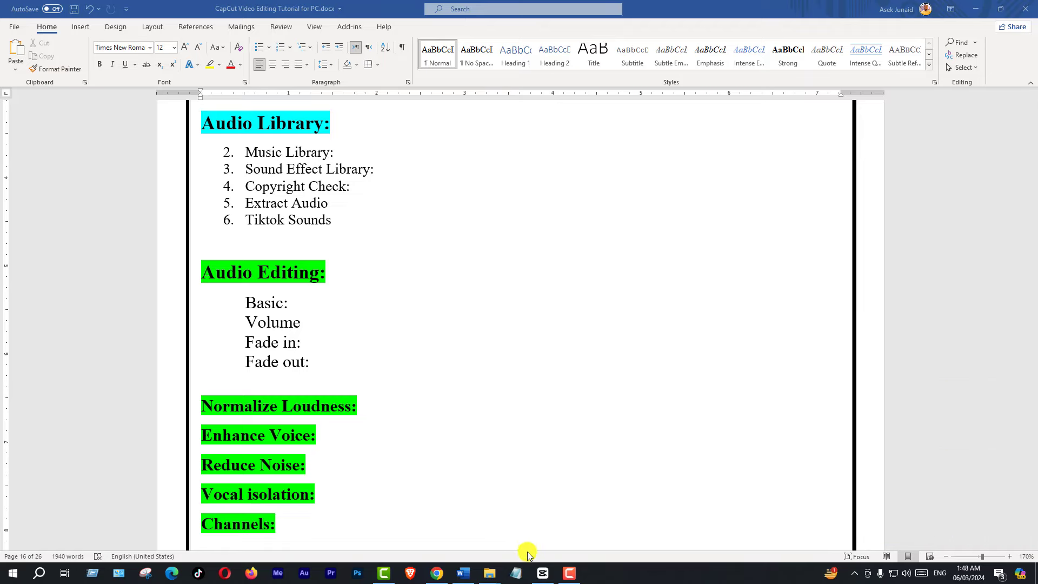
{"action": "left_click", "coordinate": [543, 573]}
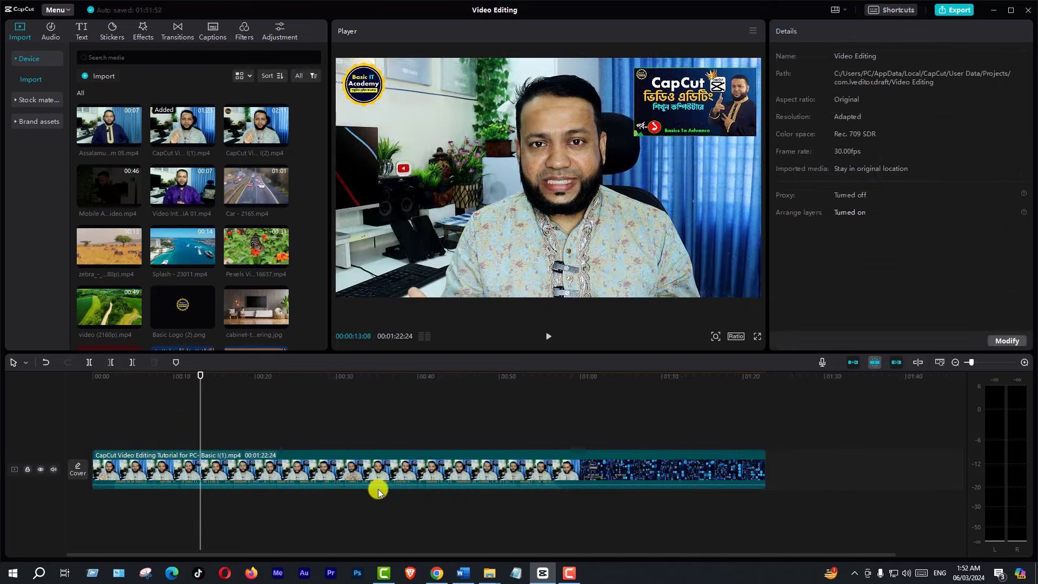
{"action": "left_click", "coordinate": [264, 468]}
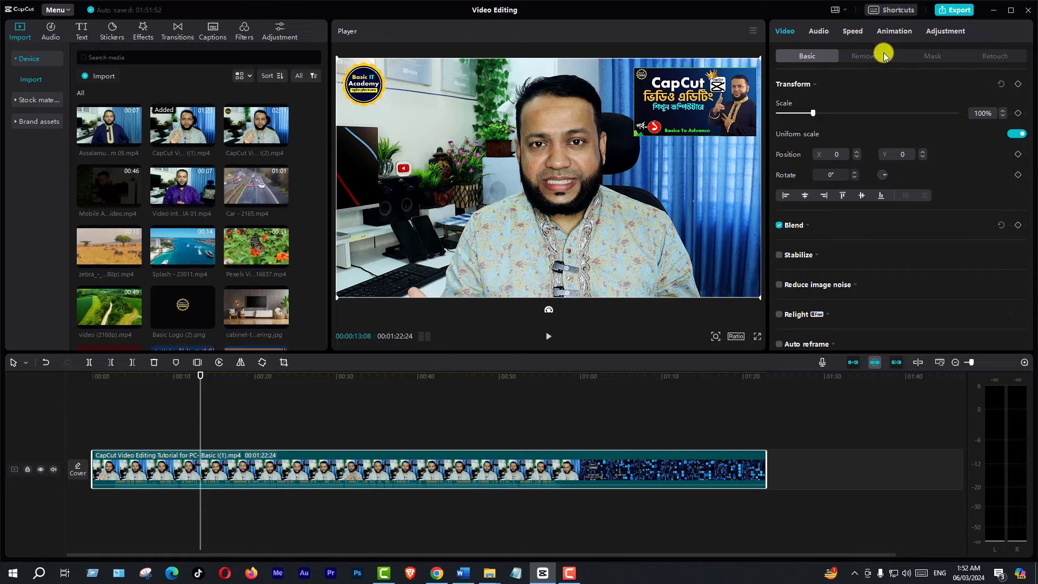
{"action": "left_click", "coordinate": [818, 33]}
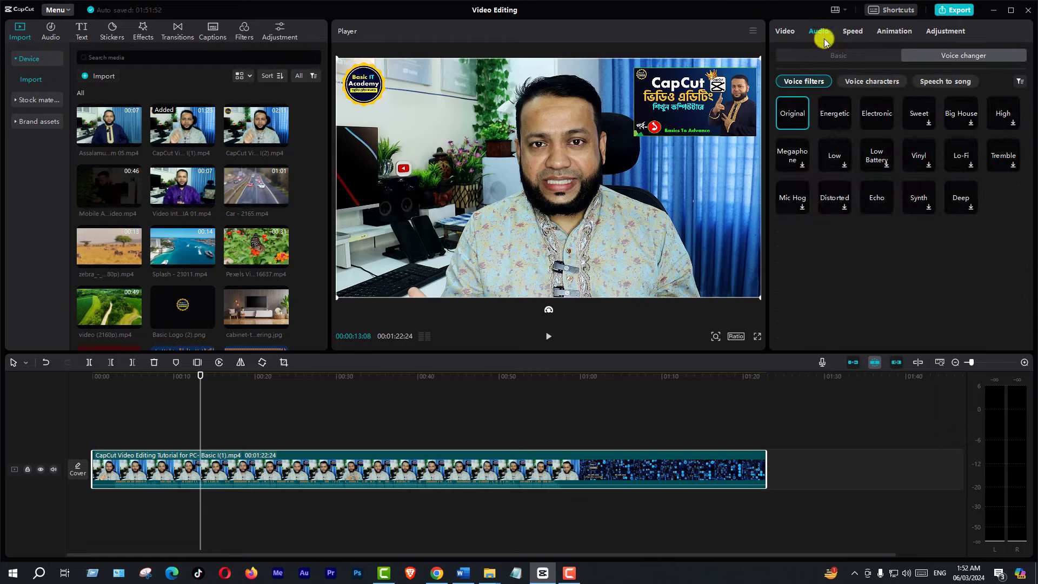
Look through the clip's voice changer options and return to its basic audio settings.
{"action": "left_click", "coordinate": [51, 30]}
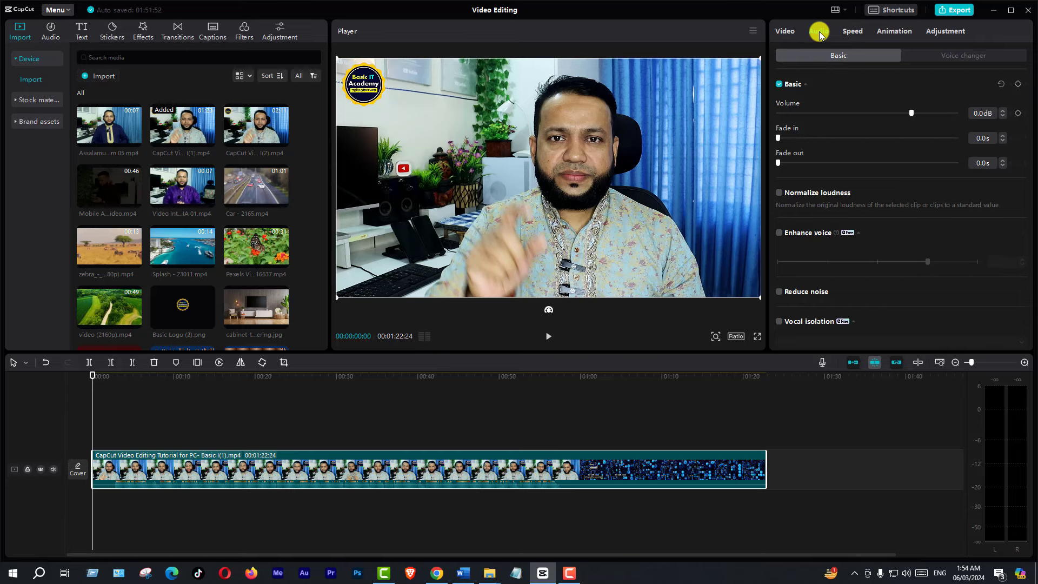
{"action": "left_click", "coordinate": [852, 56]}
{"action": "left_click", "coordinate": [948, 56]}
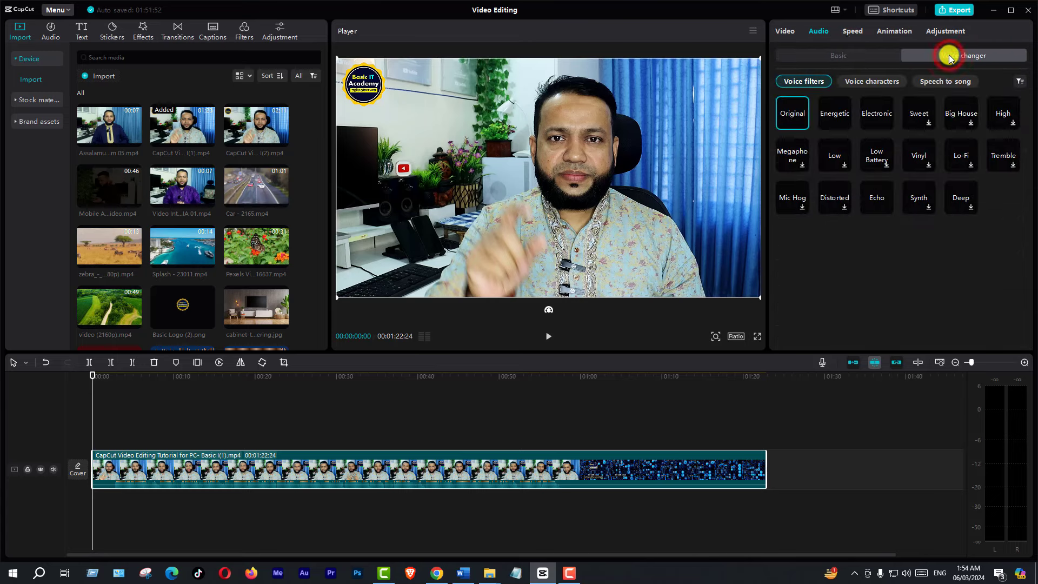
{"action": "left_click", "coordinate": [846, 55]}
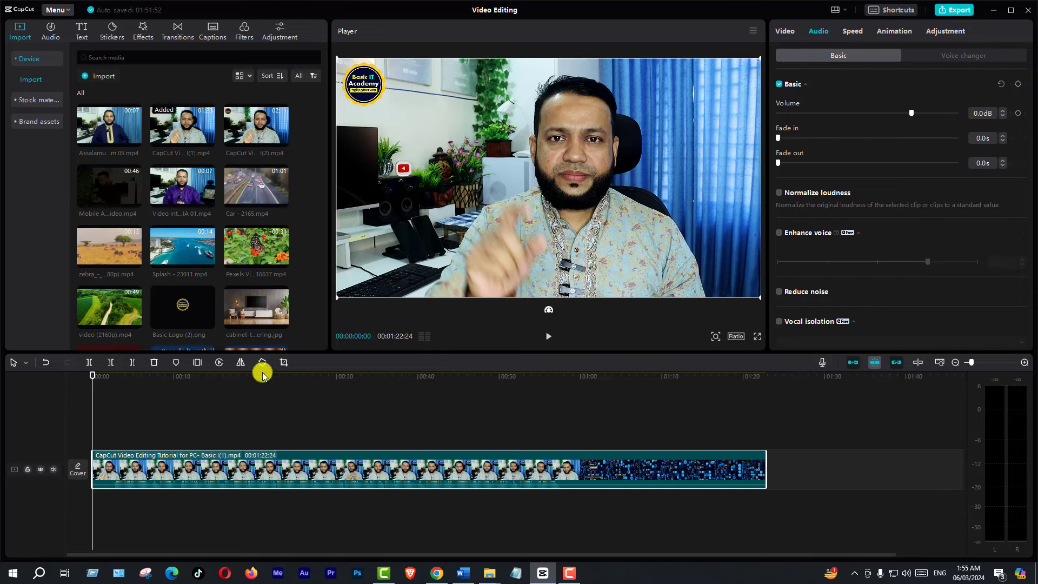
Play the opening seconds of the clip and examine its audio level and waveform.
{"action": "left_click", "coordinate": [119, 376]}
{"action": "key", "text": "space"}
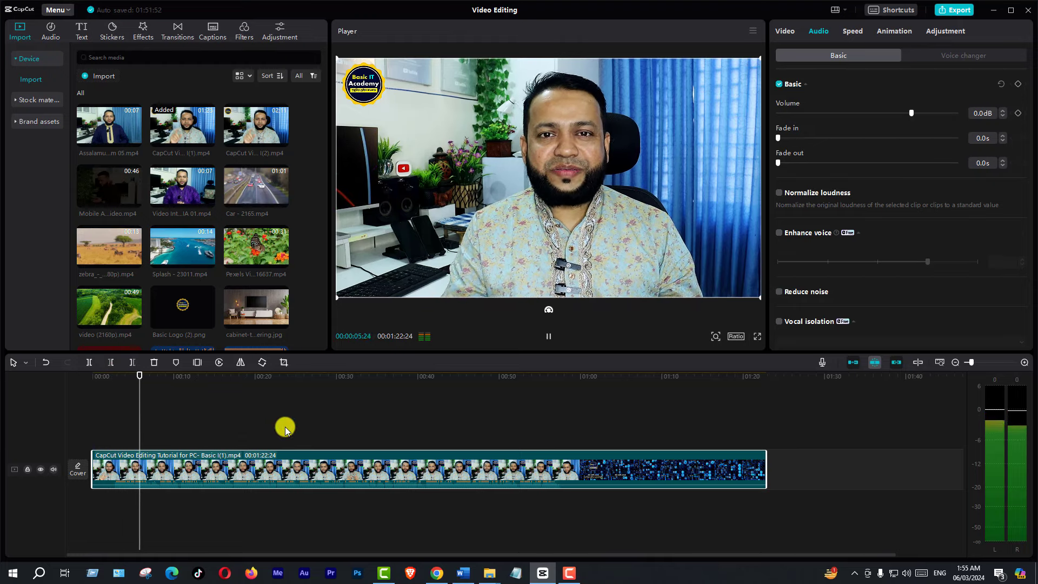
{"action": "key", "text": "space"}
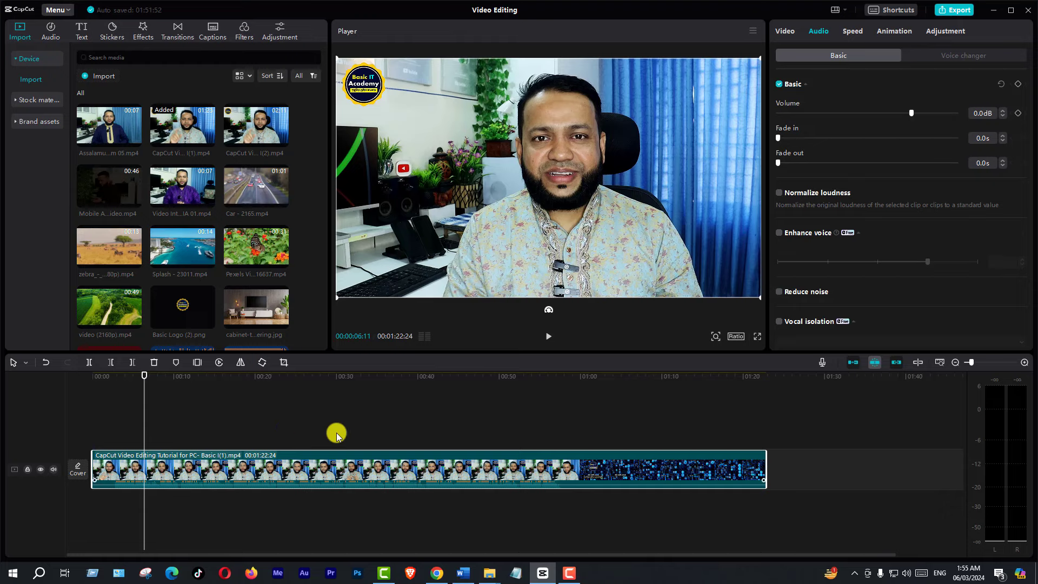
{"action": "left_click", "coordinate": [327, 468]}
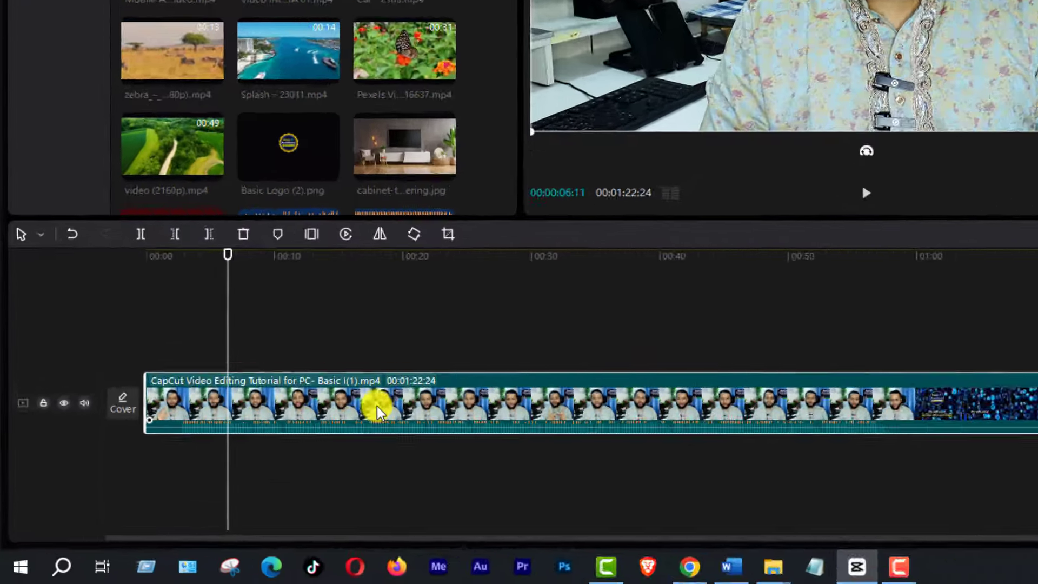
{"action": "left_click", "coordinate": [240, 469]}
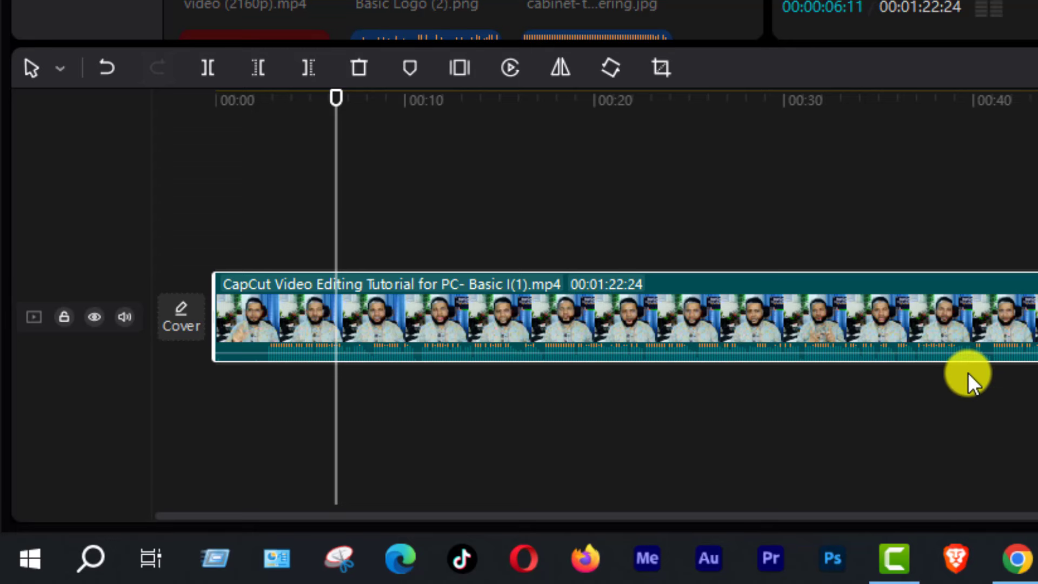
Find where the speech begins and trim away the part of the clip before 00:00:02:21.
{"action": "left_click_drag", "start_coordinate": [334, 97], "coordinate": [163, 147]}
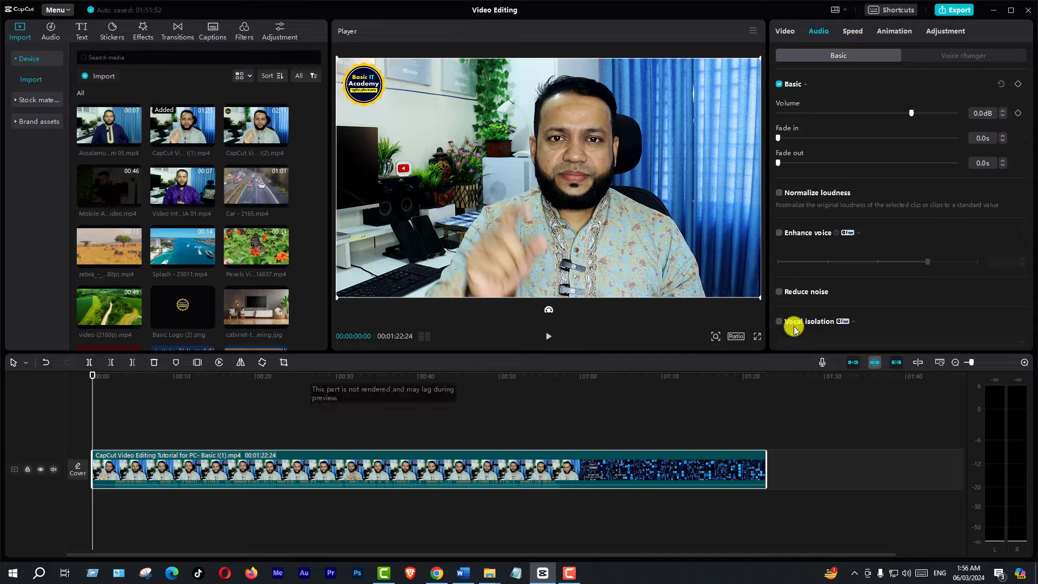
{"action": "left_click", "coordinate": [1023, 362]}
{"action": "left_click", "coordinate": [1024, 362]}
{"action": "left_click", "coordinate": [1024, 362]}
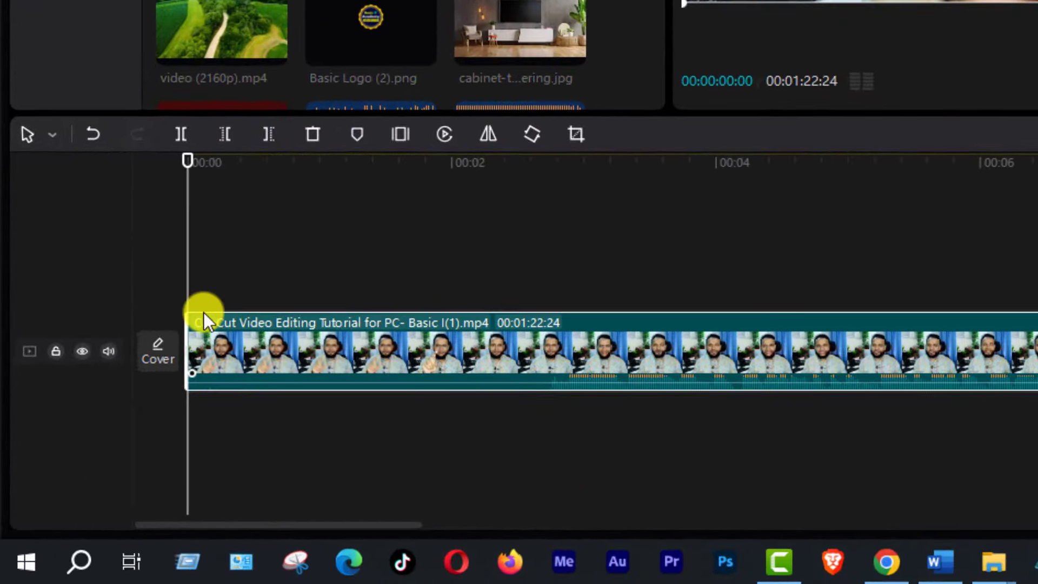
{"action": "key", "text": "space"}
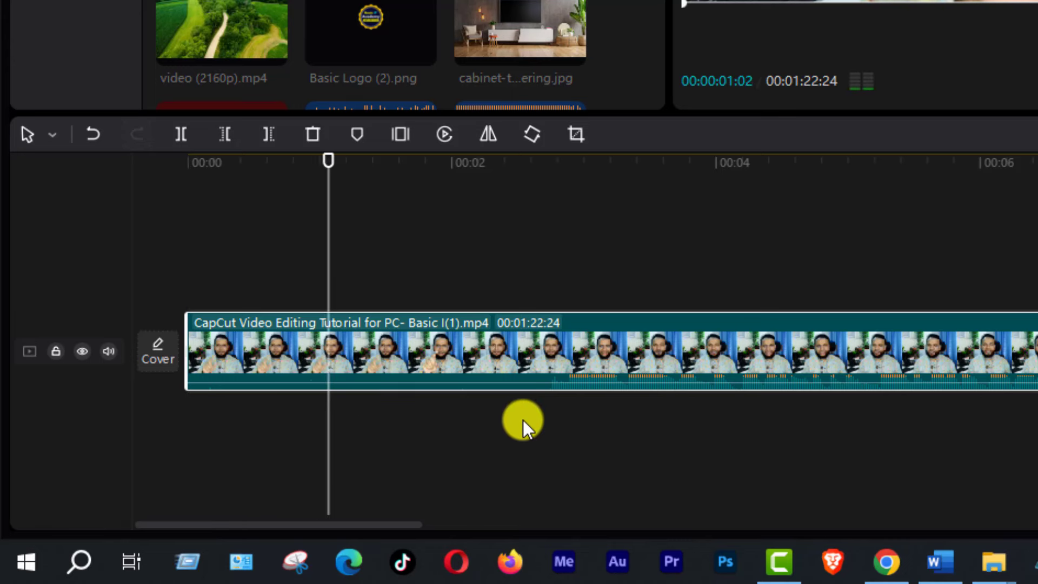
{"action": "key", "text": "space"}
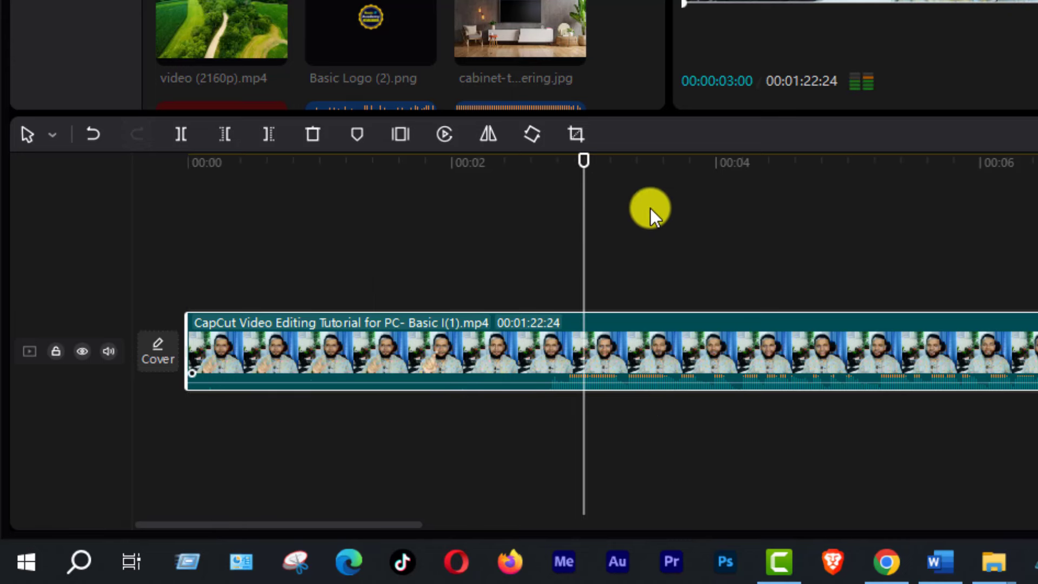
{"action": "left_click_drag", "start_coordinate": [583, 159], "coordinate": [543, 166]}
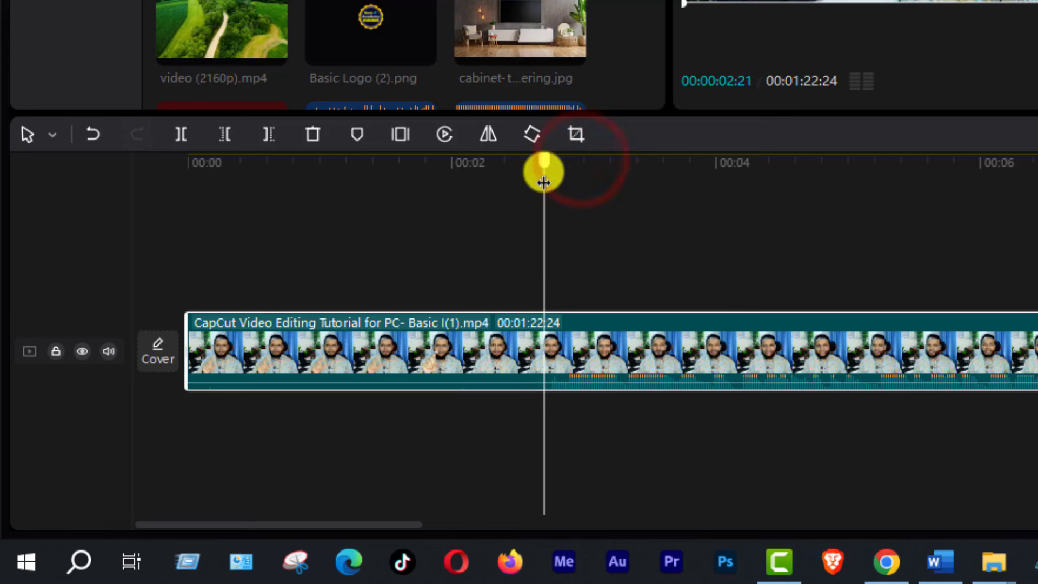
{"action": "left_click", "coordinate": [475, 349]}
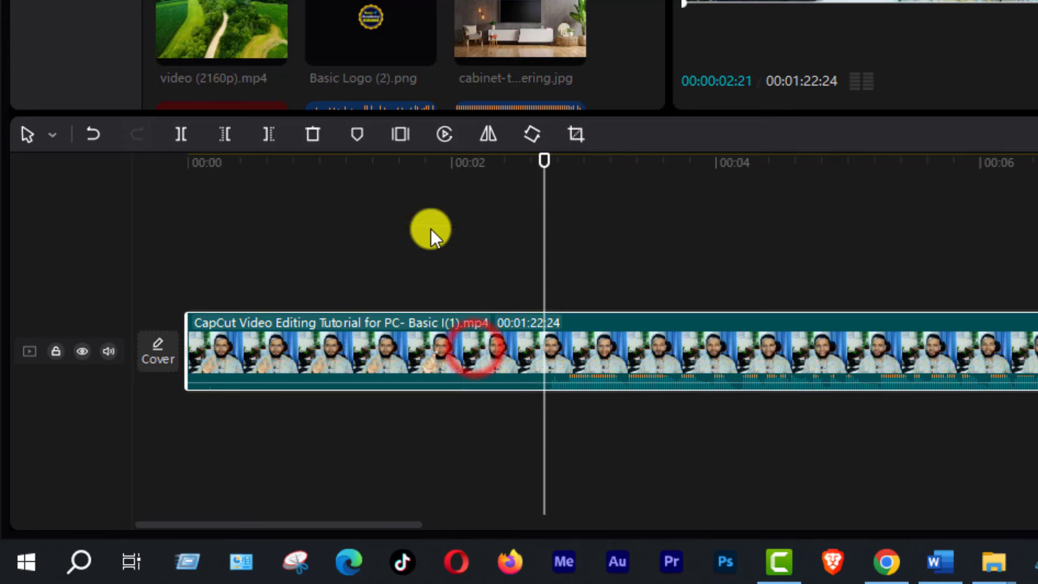
{"action": "left_click", "coordinate": [223, 133]}
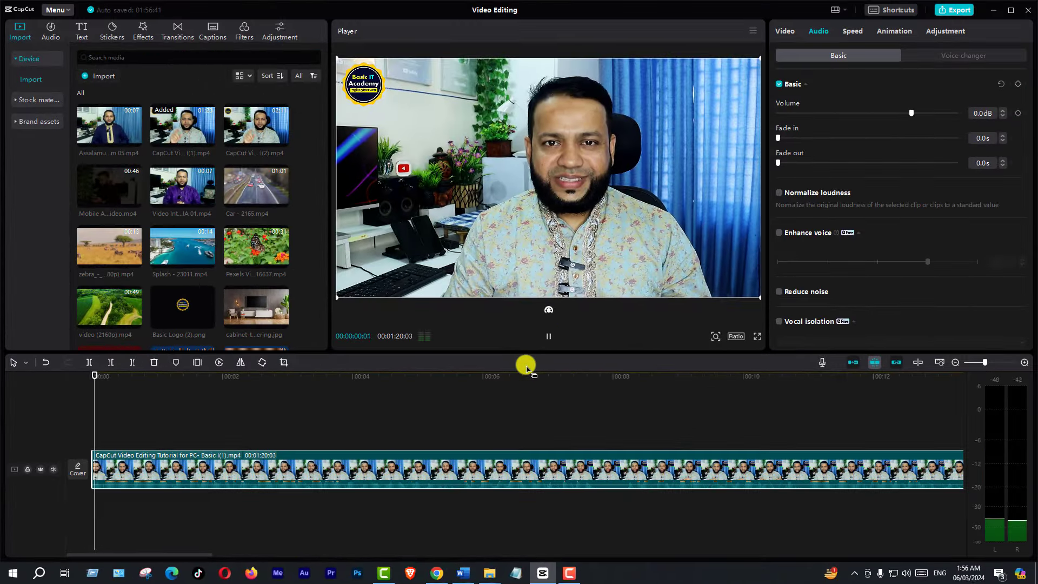
Play the first seconds of the trimmed clip in short stretches and examine the levels on the audio meter.
{"action": "key", "text": "space"}
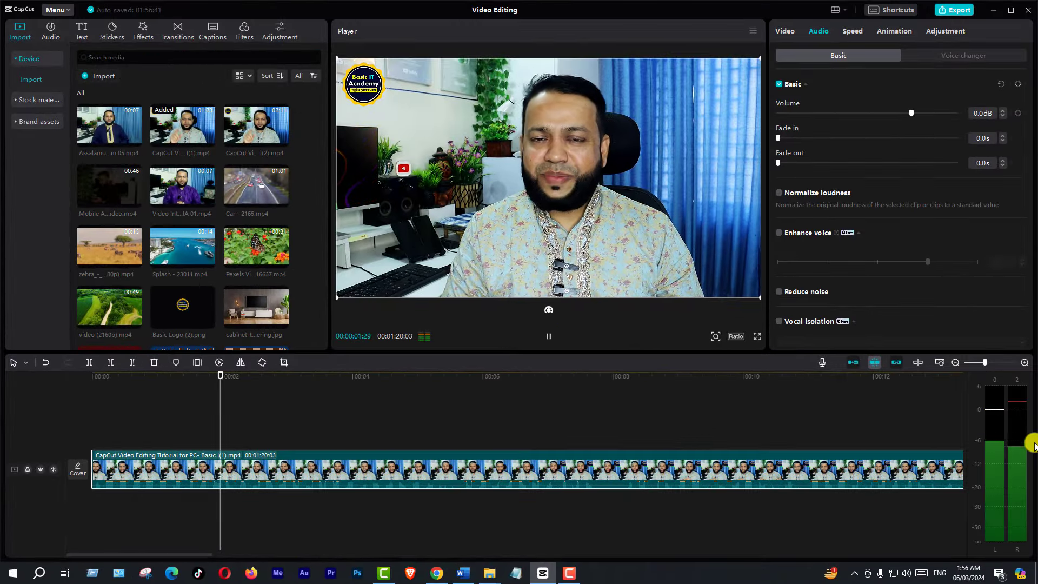
{"action": "key", "text": "space"}
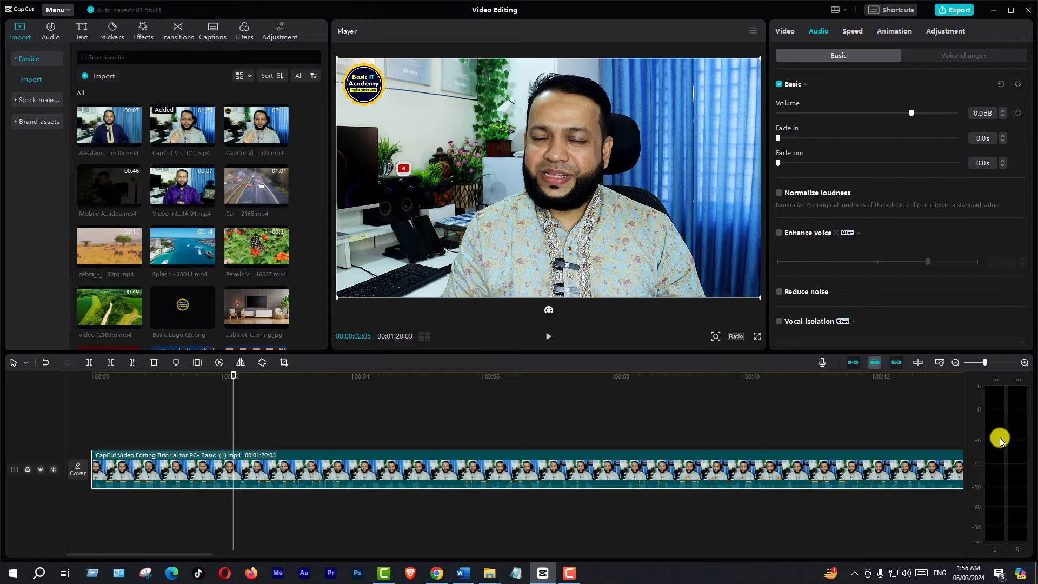
{"action": "key", "text": "space"}
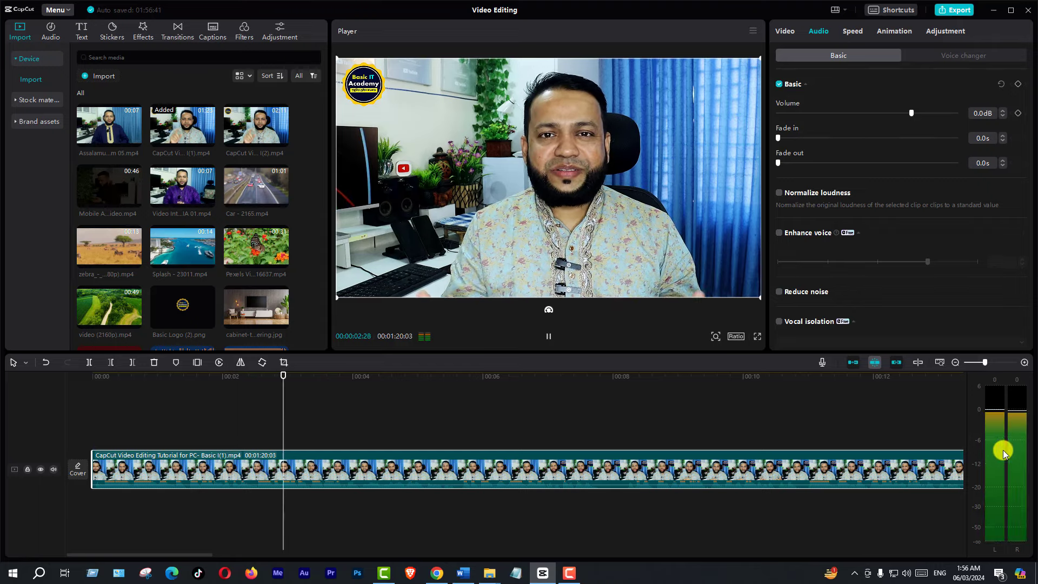
{"action": "key", "text": "space"}
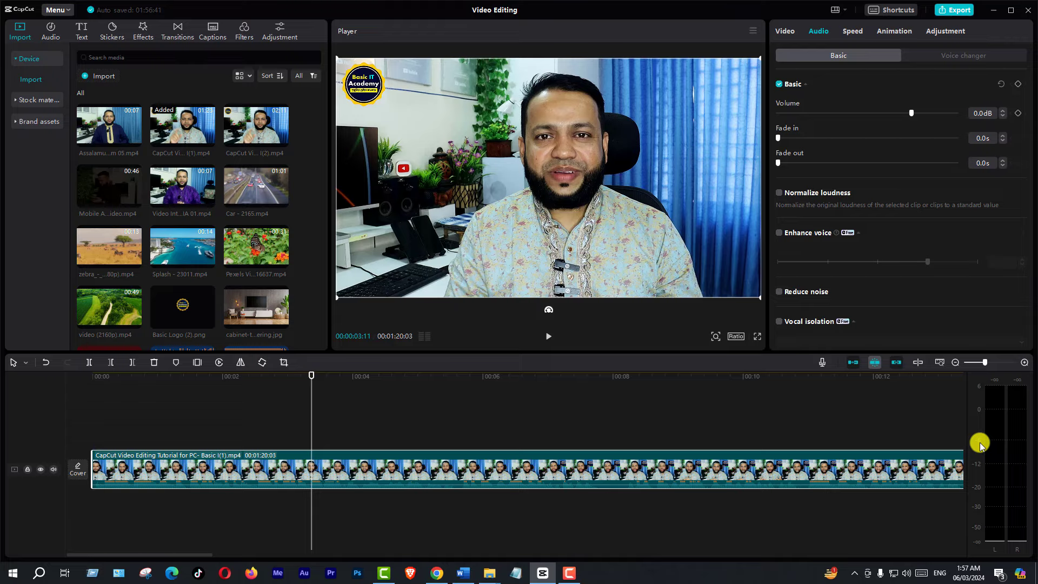
{"action": "key", "text": "space"}
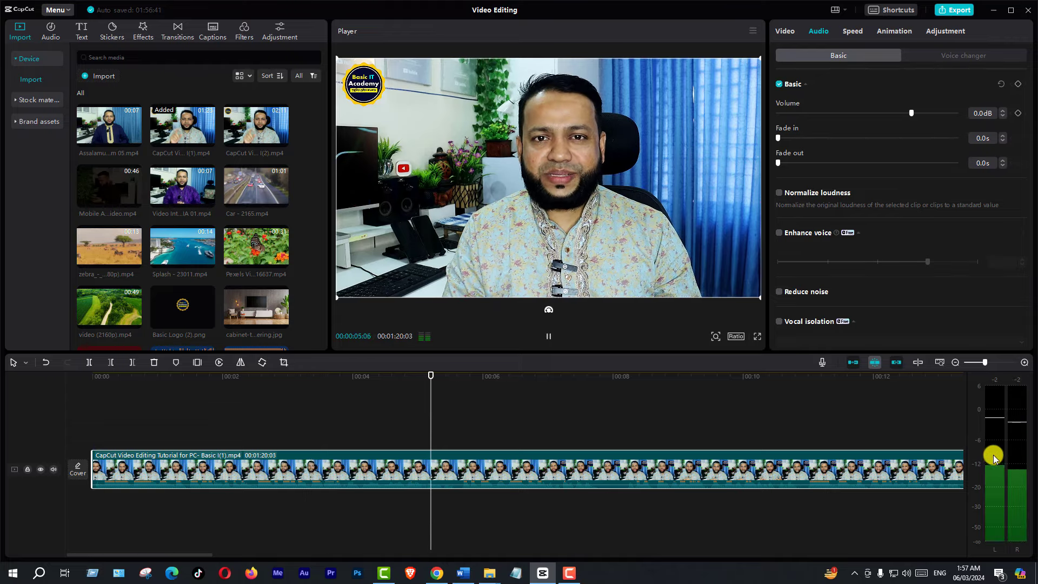
{"action": "key", "text": "space"}
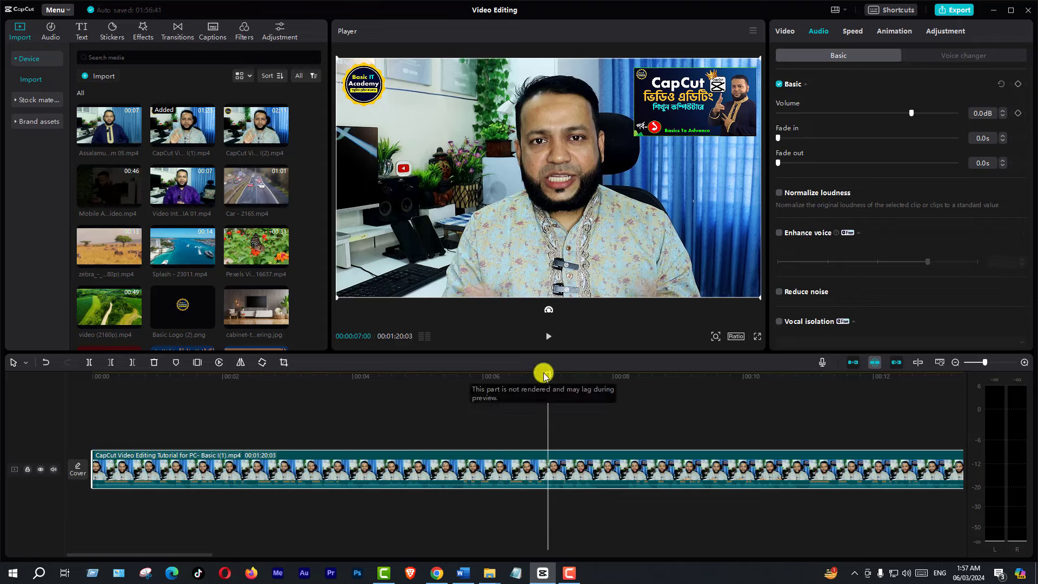
{"action": "left_click_drag", "start_coordinate": [548, 374], "coordinate": [421, 388]}
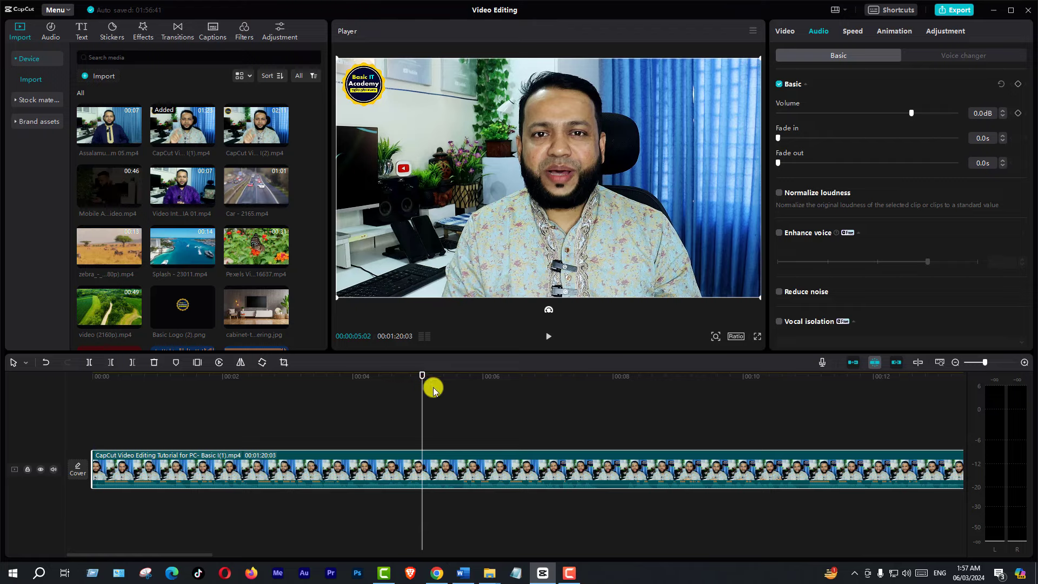
{"action": "left_click", "coordinate": [177, 374]}
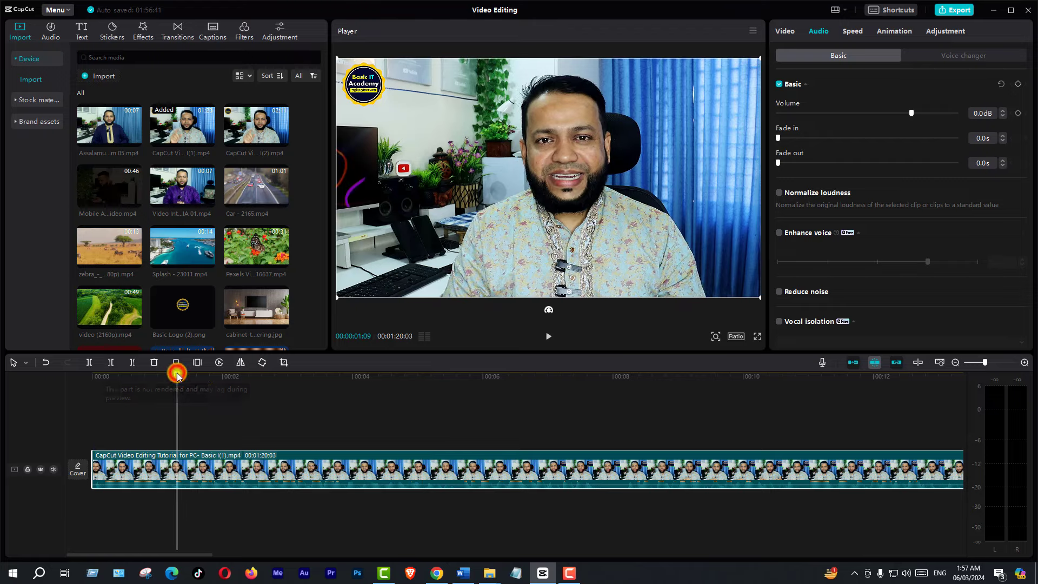
{"action": "key", "text": "space"}
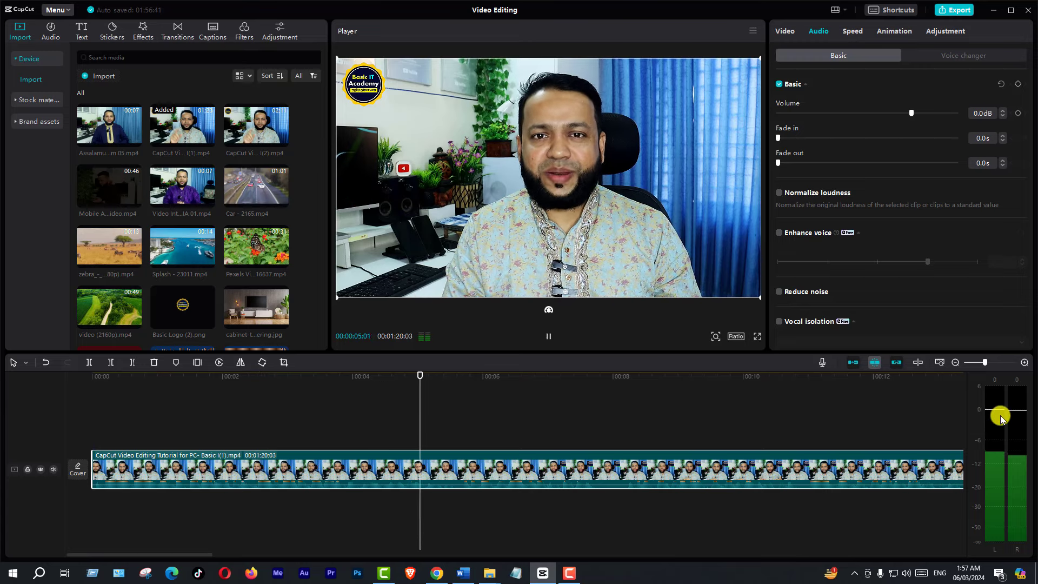
{"action": "key", "text": "space"}
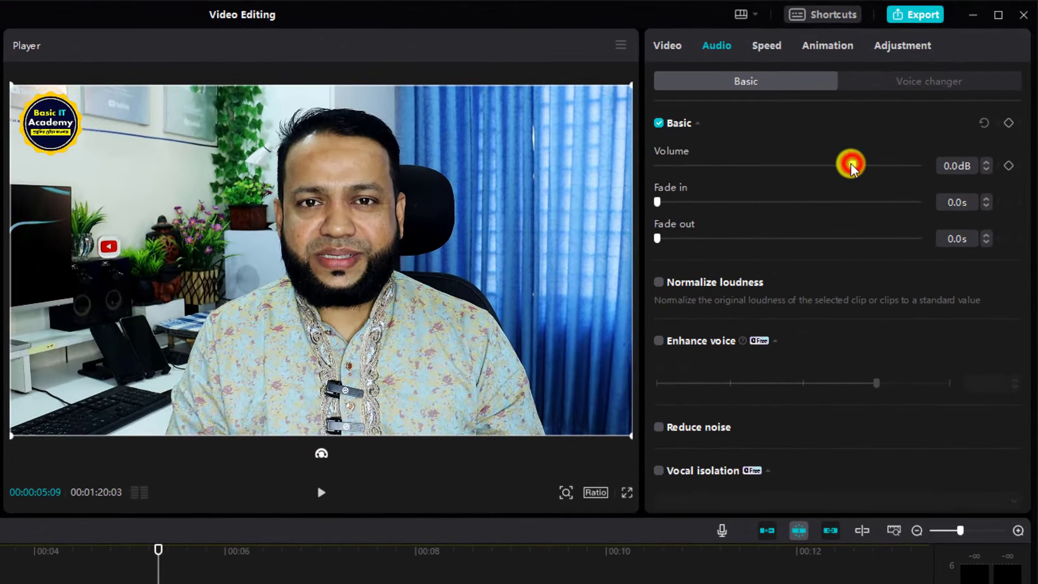
Lower the clip's volume to -5.2 dB and play it back to check the level on the audio meter.
{"action": "left_click_drag", "start_coordinate": [851, 163], "coordinate": [832, 164]}
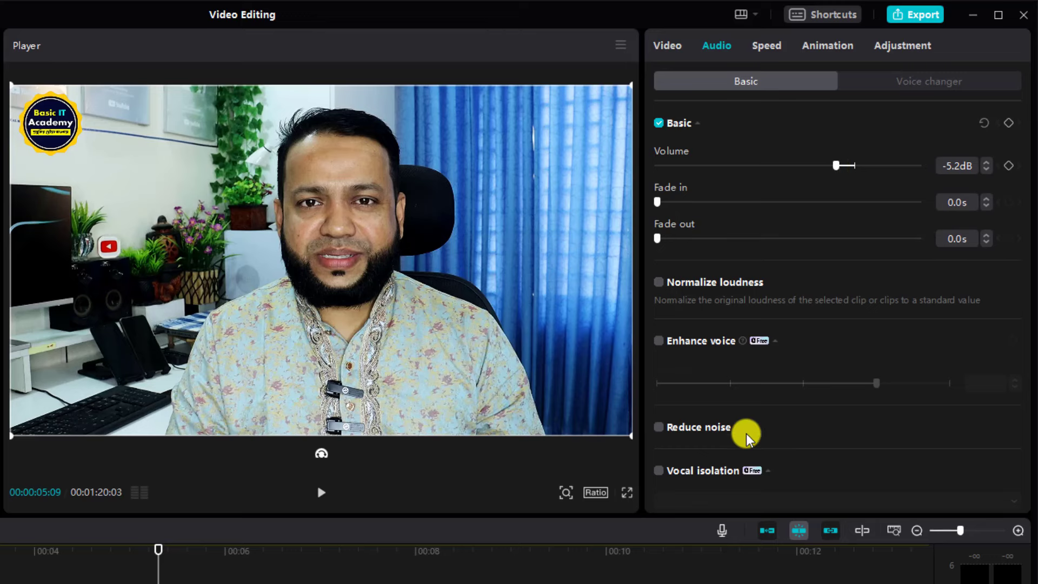
{"action": "key", "text": "space"}
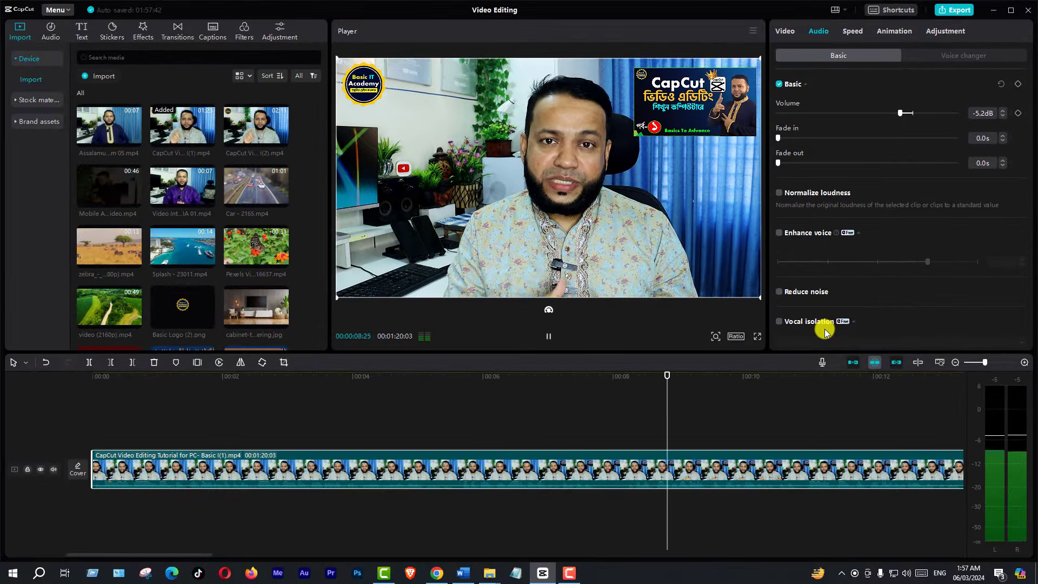
{"action": "key", "text": "space"}
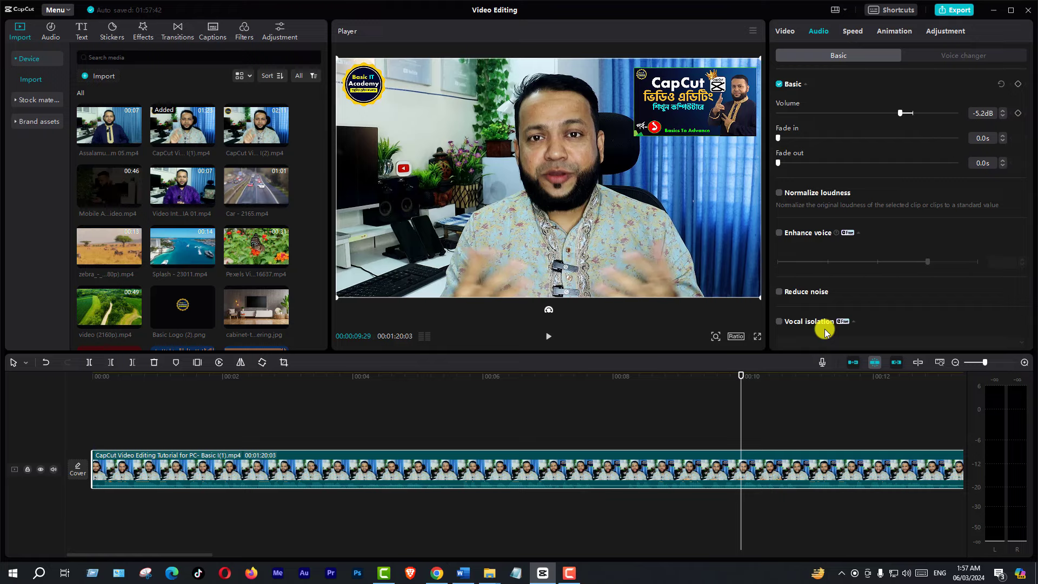
{"action": "key", "text": "space"}
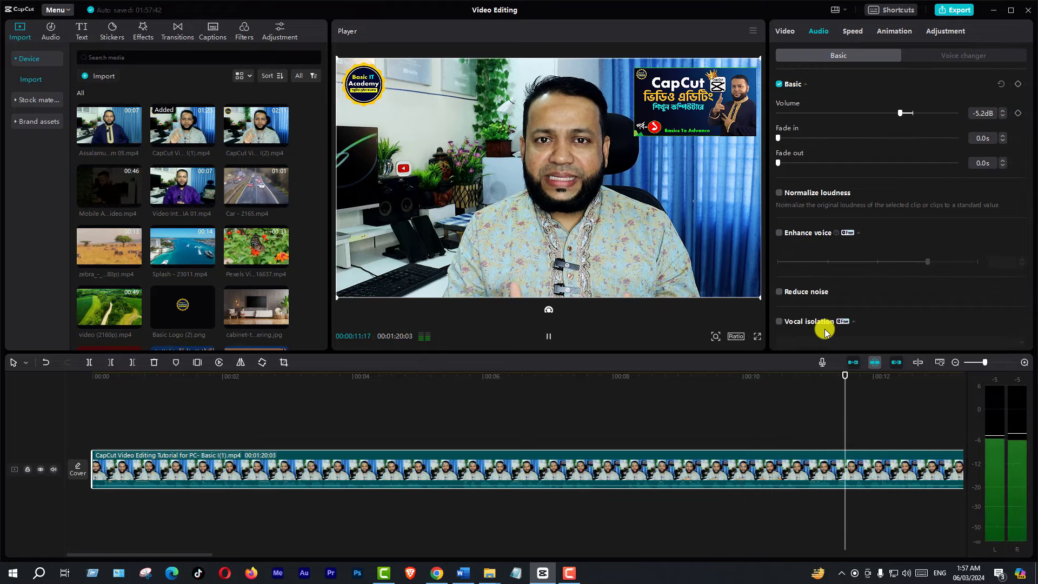
{"action": "key", "text": "space"}
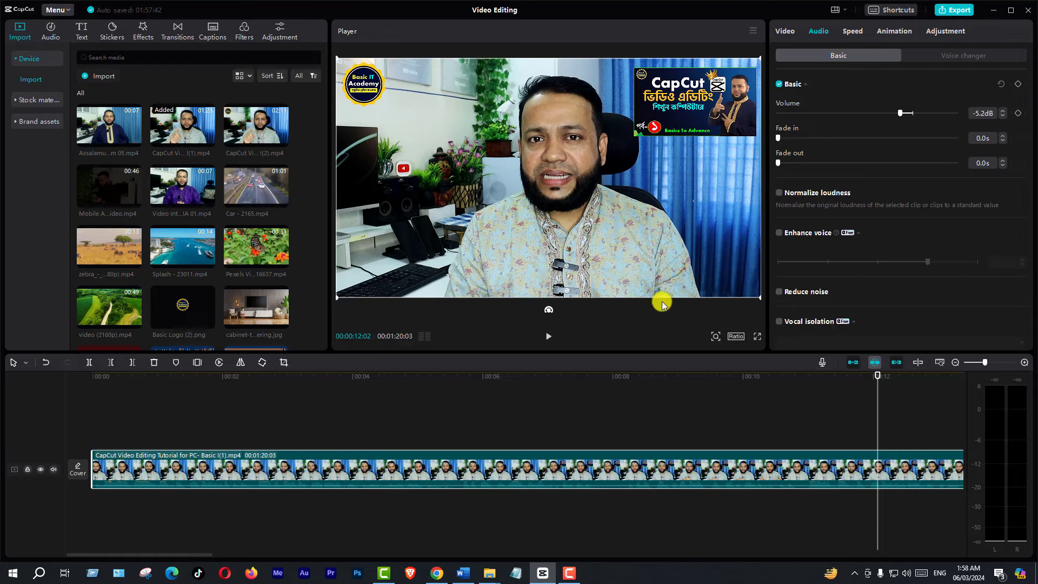
{"action": "left_click", "coordinate": [287, 377]}
{"action": "key", "text": "space"}
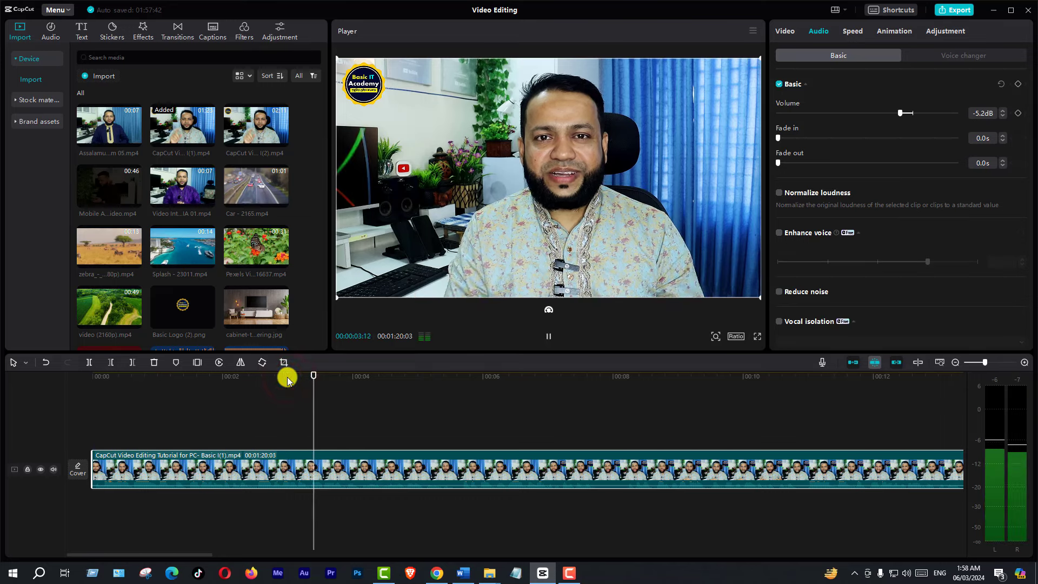
{"action": "key", "text": "space"}
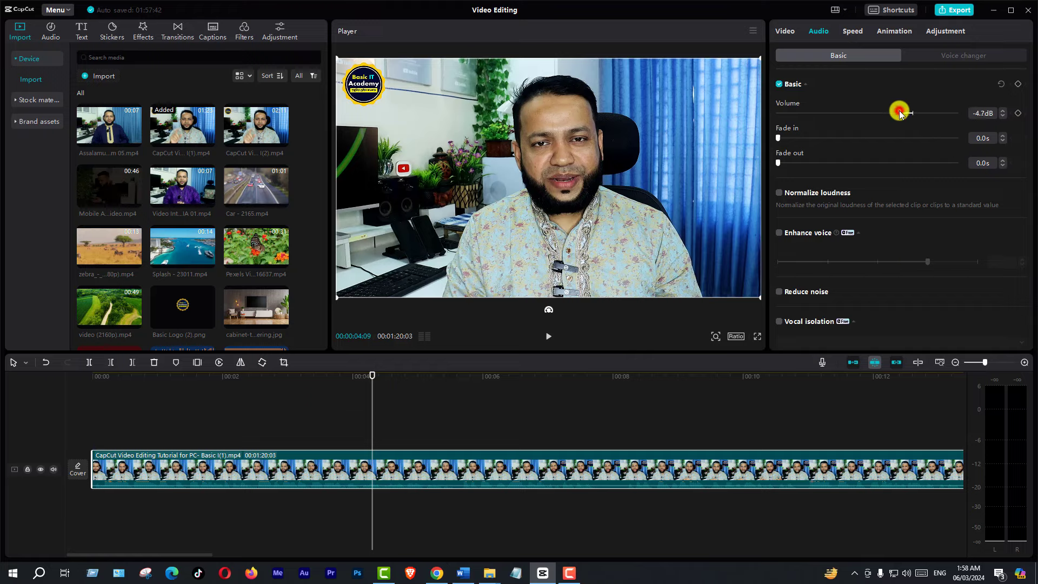
Lower the clip's volume to -8.4 dB and play it in short stretches to check the level on the audio meter.
{"action": "left_click_drag", "start_coordinate": [899, 112], "coordinate": [891, 113]}
{"action": "key", "text": "space"}
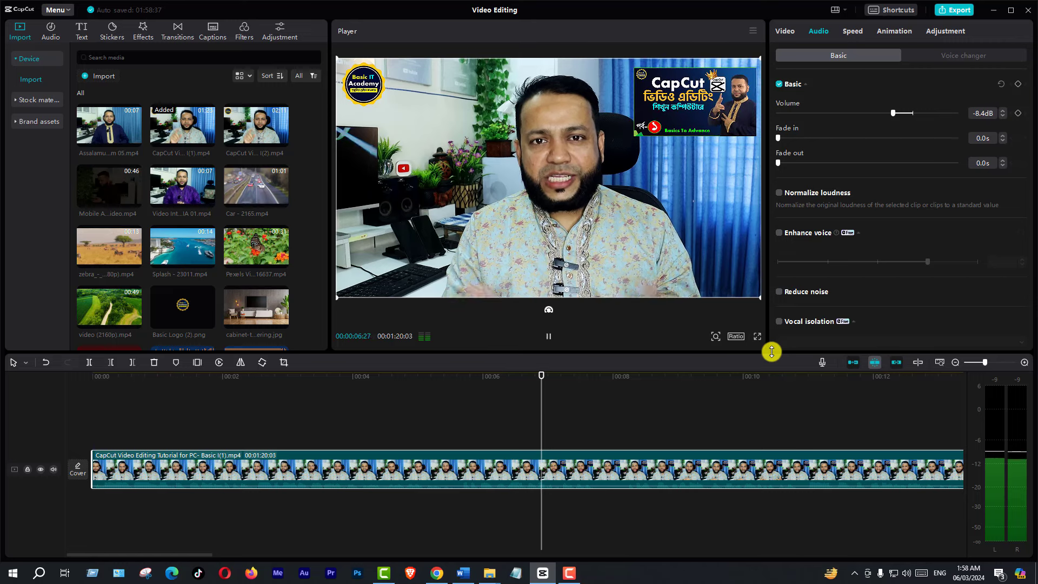
{"action": "key", "text": "space"}
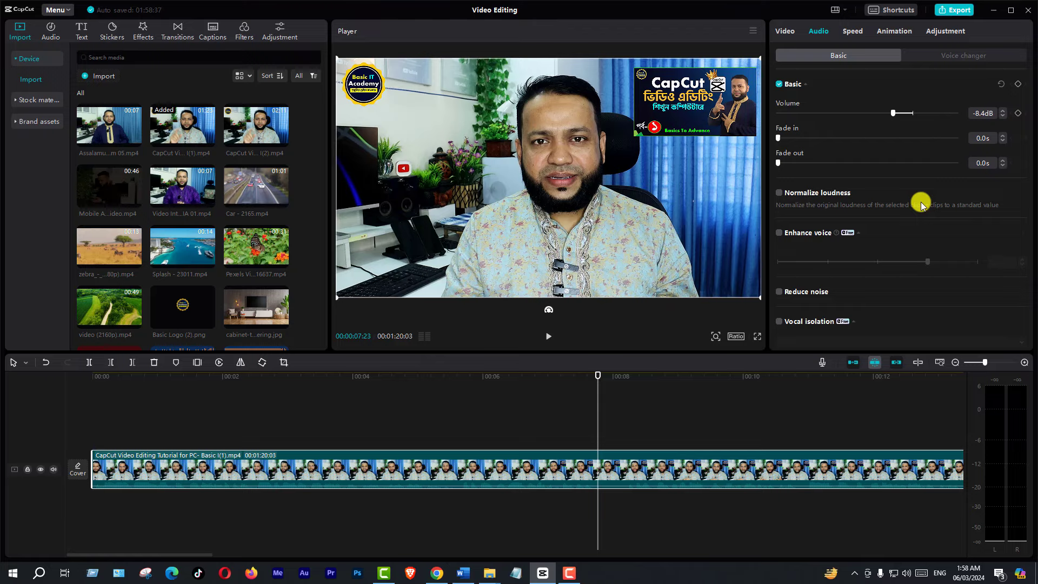
{"action": "key", "text": "space"}
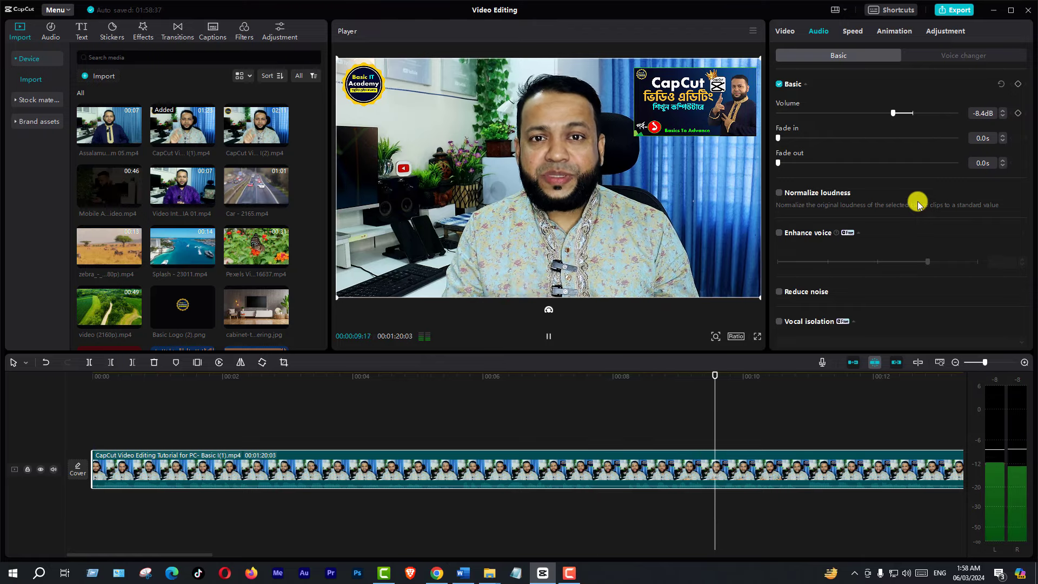
{"action": "key", "text": "space"}
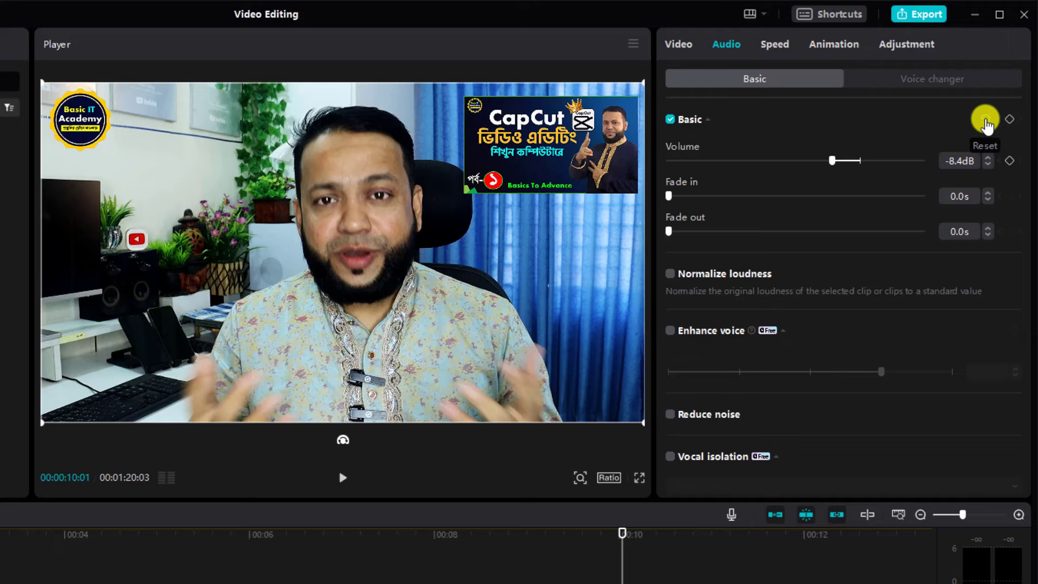
Reset the clip's basic audio settings and replay a short part of the clip from about 00:00:02:17.
{"action": "left_click", "coordinate": [985, 122]}
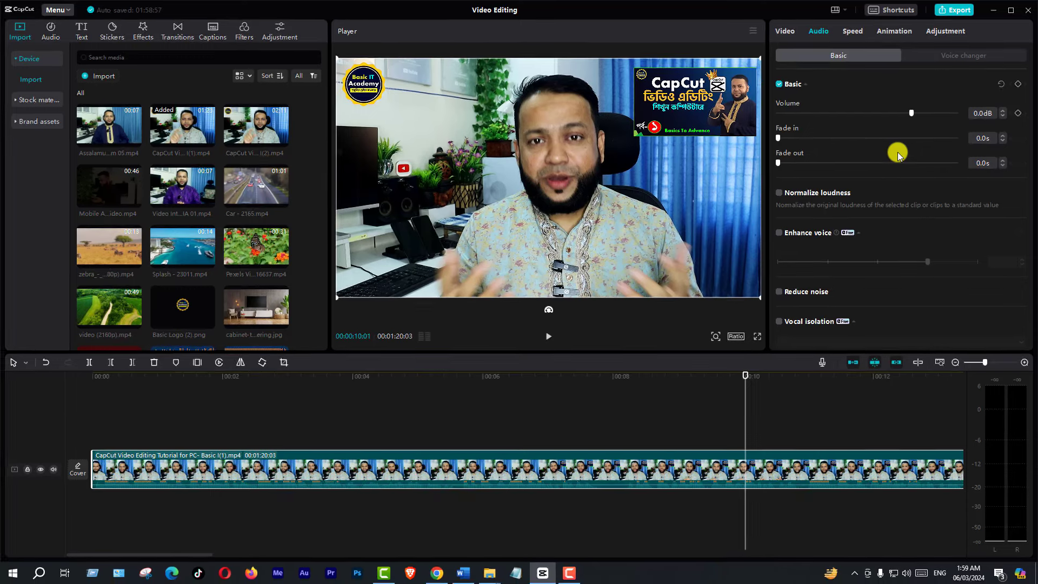
{"action": "left_click", "coordinate": [260, 378]}
{"action": "key", "text": "space"}
{"action": "key", "text": "space"}
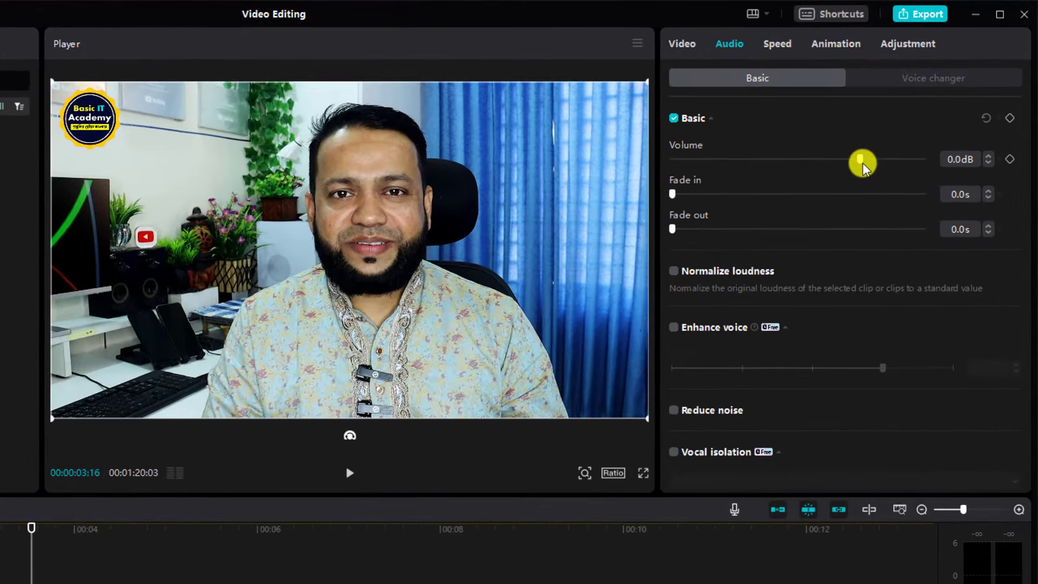
Raise the clip's volume to 5.0 dB and play it in short stretches to check for peaks on the audio meter.
{"action": "left_click_drag", "start_coordinate": [862, 164], "coordinate": [874, 160]}
{"action": "key", "text": "space"}
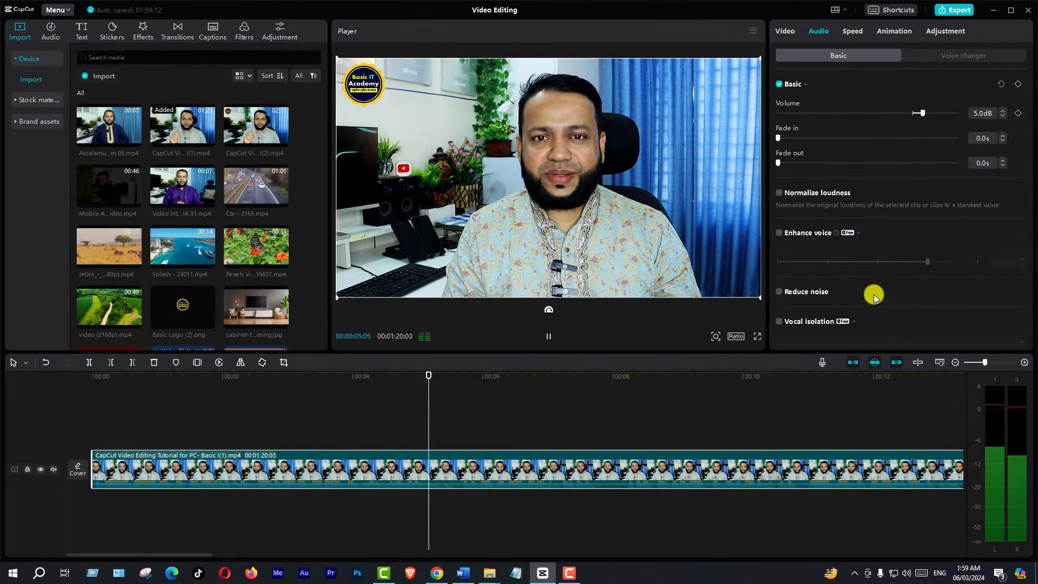
{"action": "key", "text": "space"}
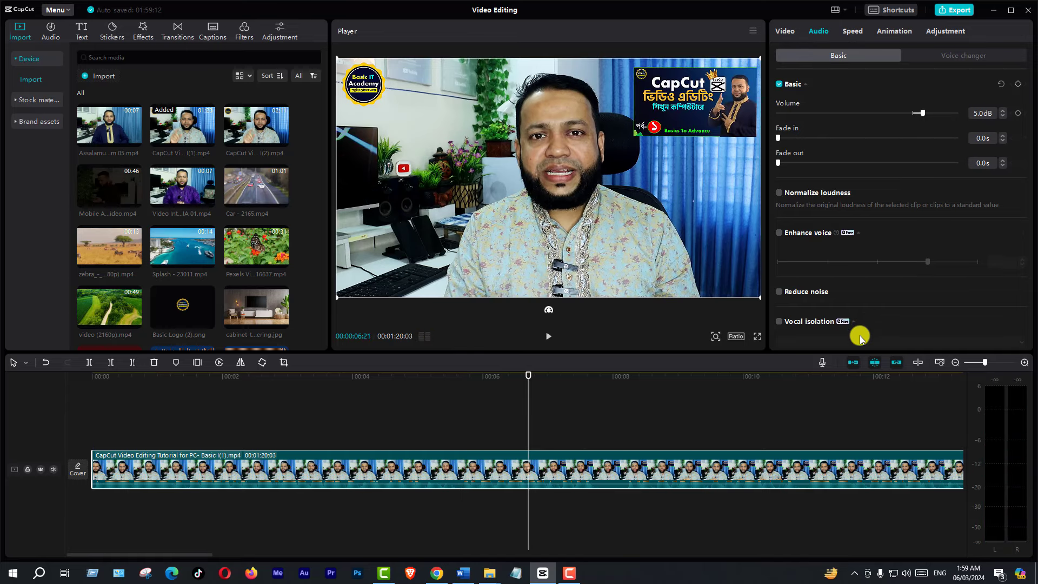
{"action": "key", "text": "space"}
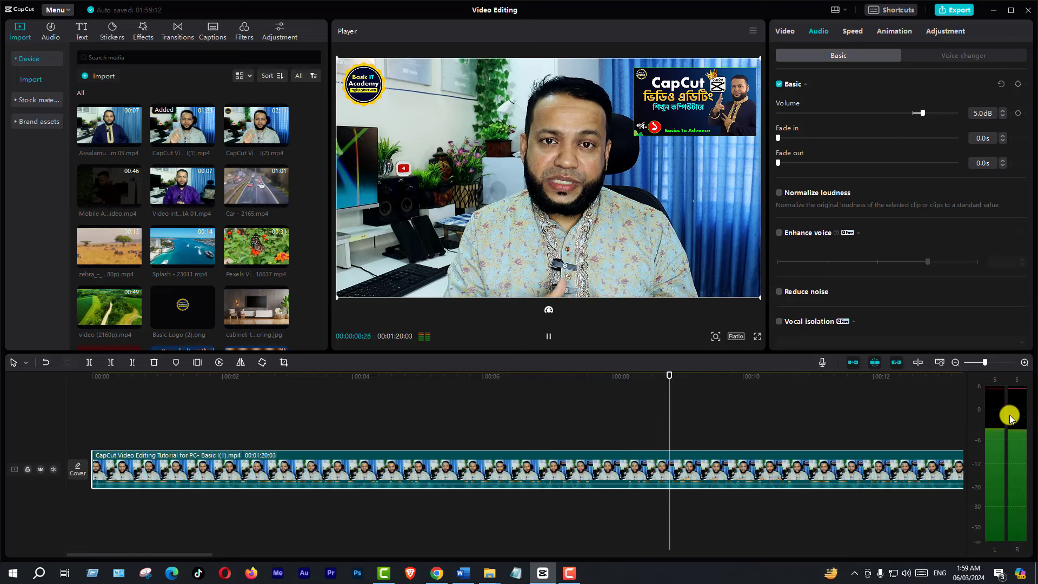
{"action": "key", "text": "space"}
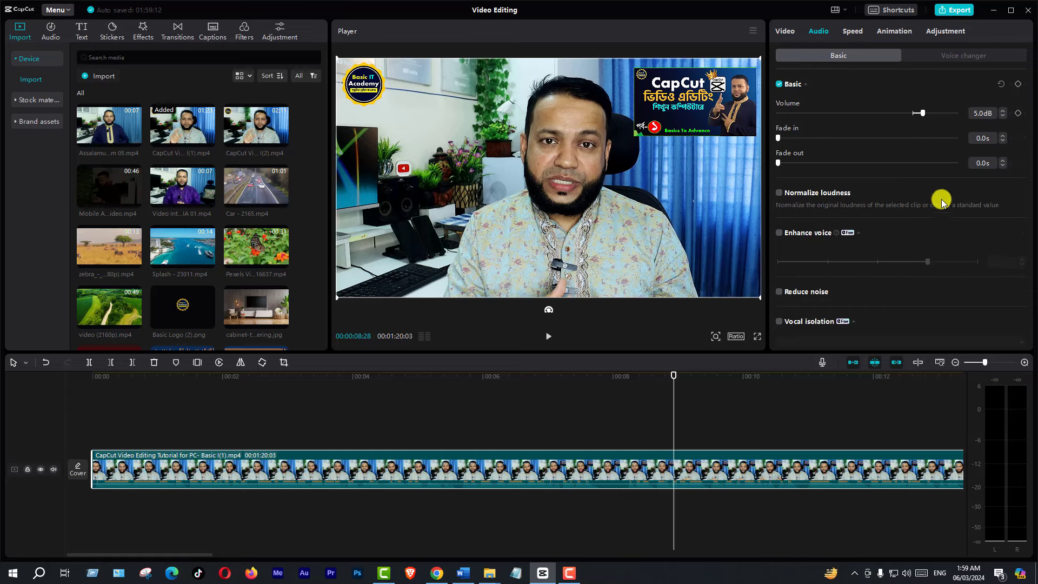
Restore the clip's default volume and play its first second from the beginning to check the audio meter.
{"action": "left_click", "coordinate": [1002, 85]}
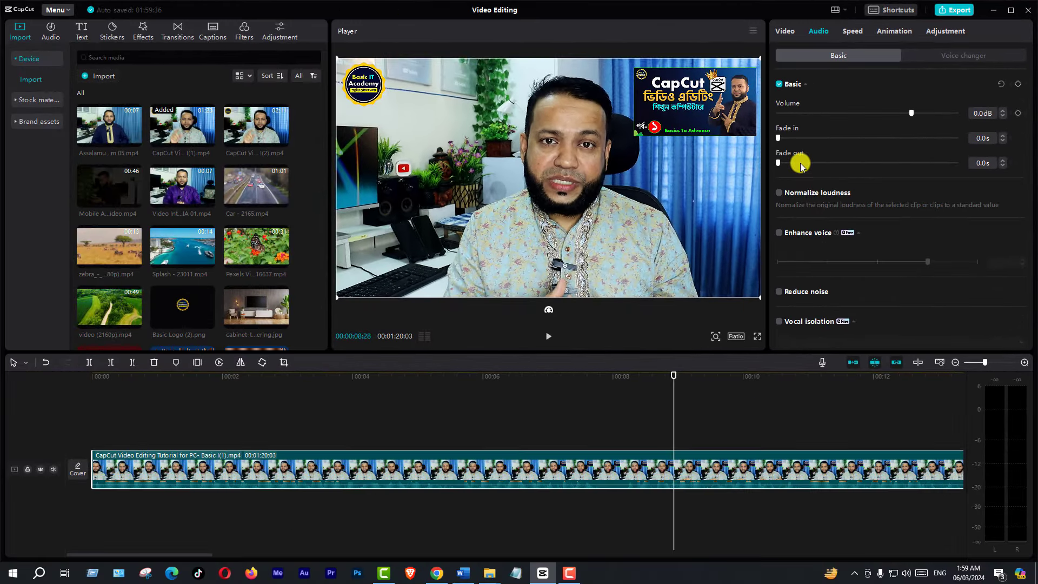
{"action": "left_click_drag", "start_coordinate": [673, 375], "coordinate": [352, 375]}
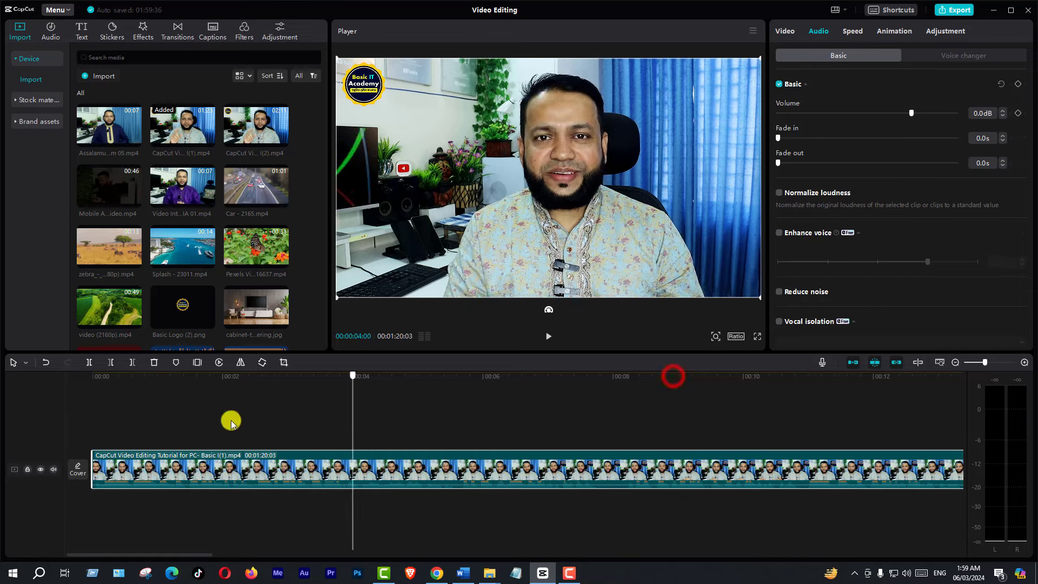
{"action": "key", "text": "Home"}
{"action": "key", "text": "space"}
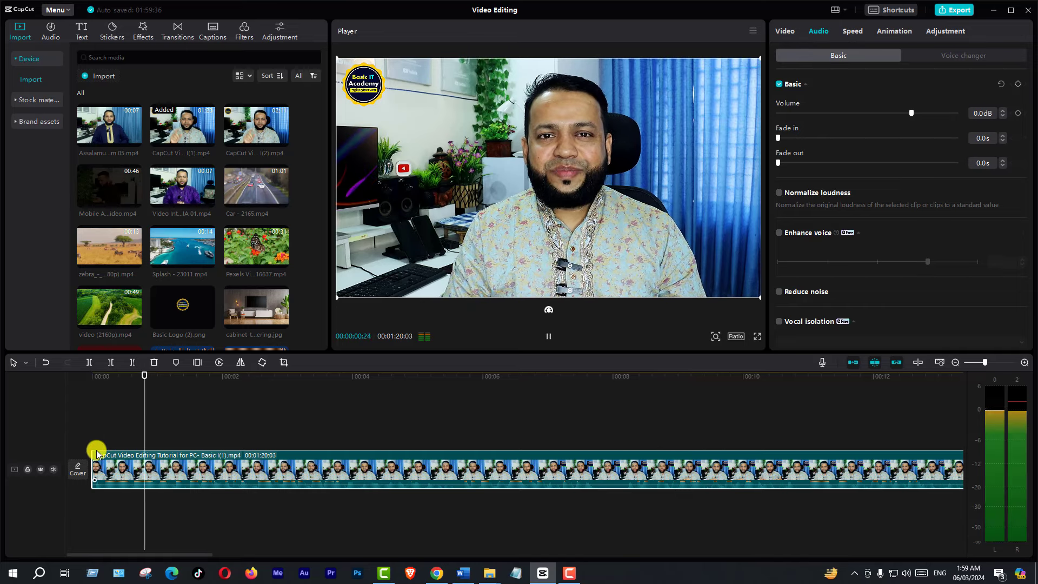
{"action": "key", "text": "space"}
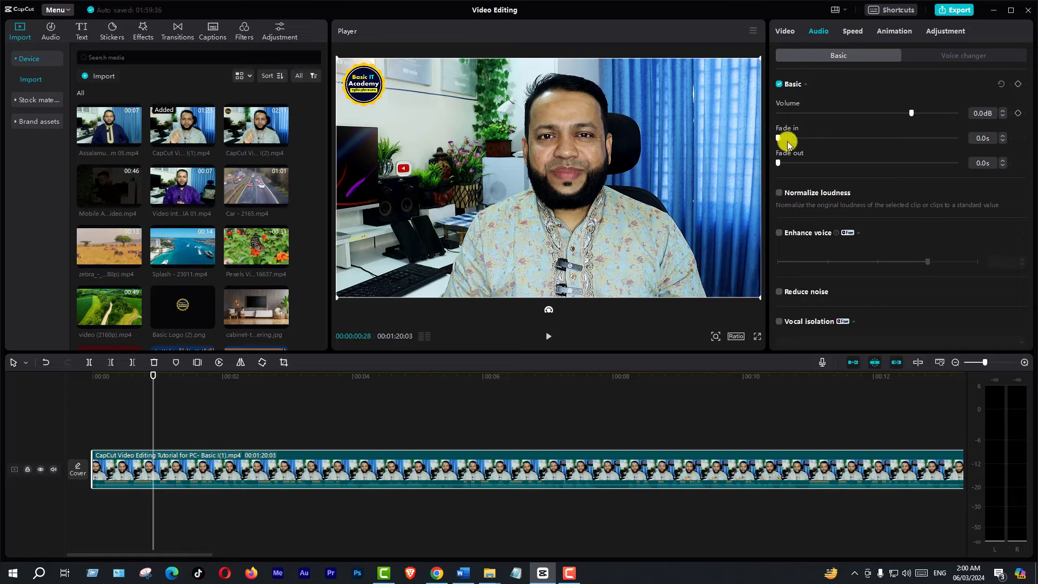
Extract the audio of the talking-head clip onto its own track.
{"action": "left_click", "coordinate": [346, 473]}
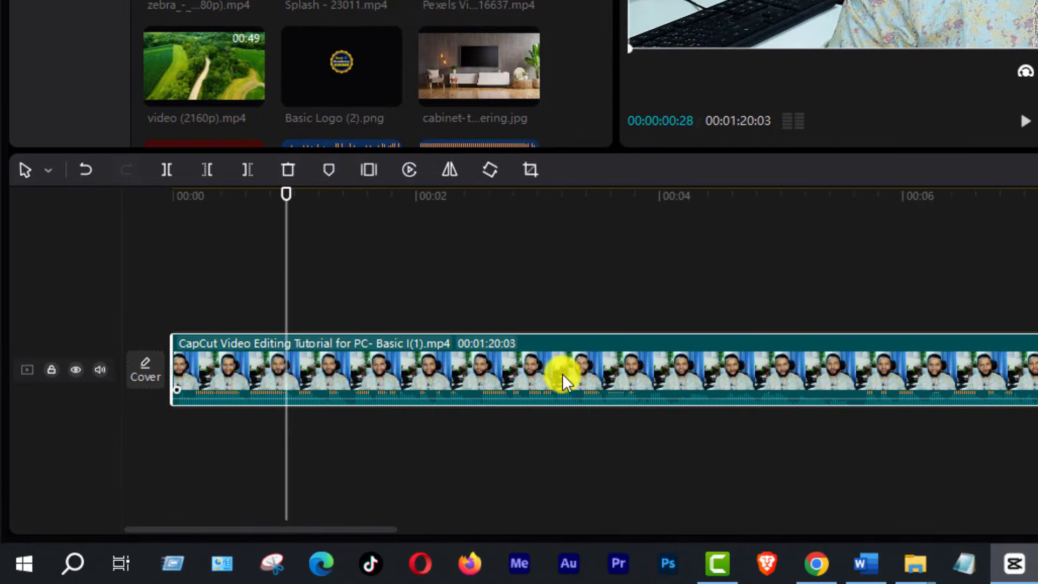
{"action": "right_click", "coordinate": [565, 366]}
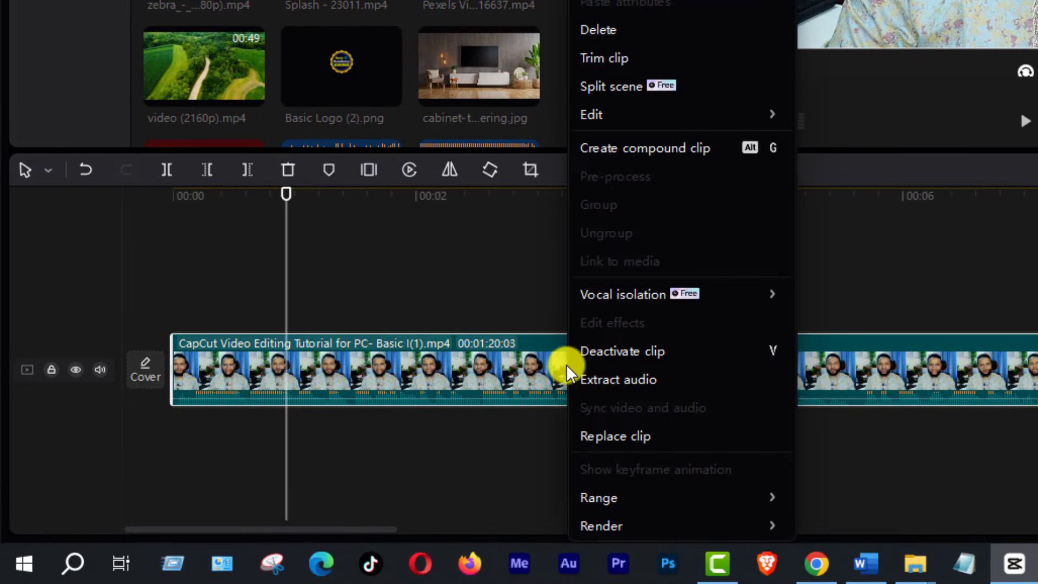
{"action": "left_click", "coordinate": [625, 380]}
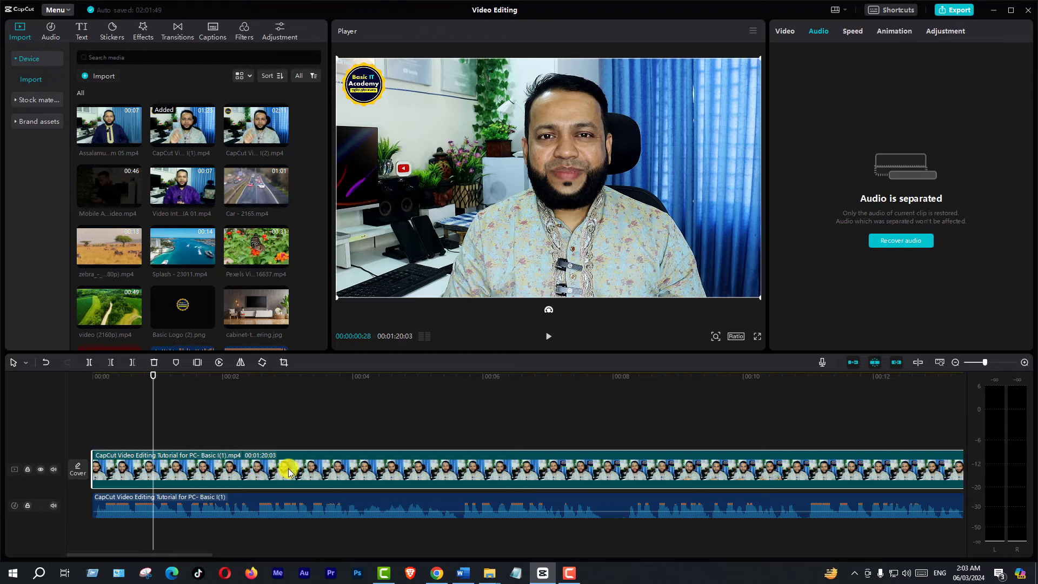
Play the first second from the clip's start and examine the extracted audio's waveform in close detail.
{"action": "left_click", "coordinate": [1023, 363]}
{"action": "left_click", "coordinate": [1023, 363]}
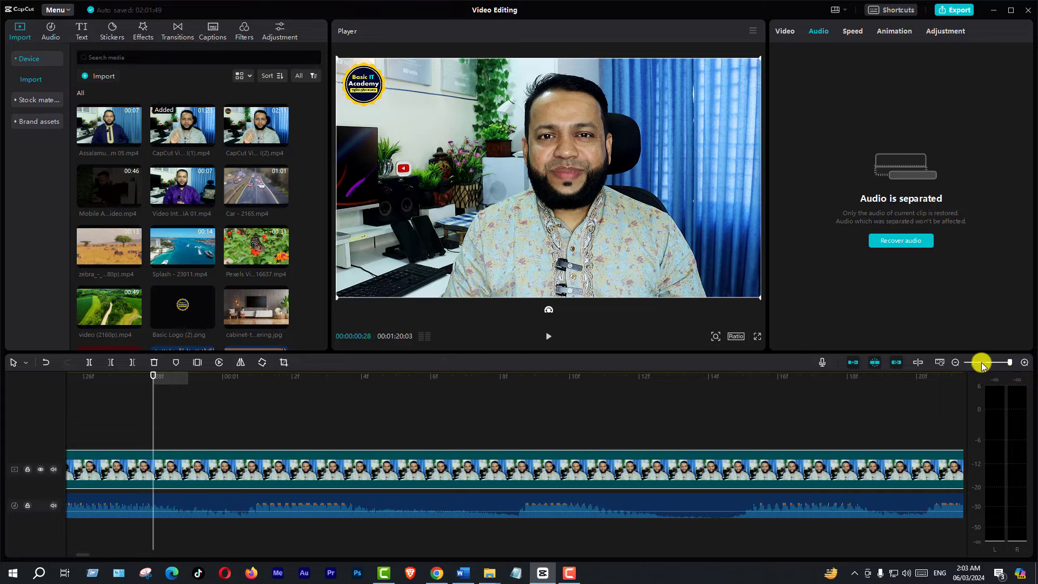
{"action": "left_click", "coordinate": [955, 363]}
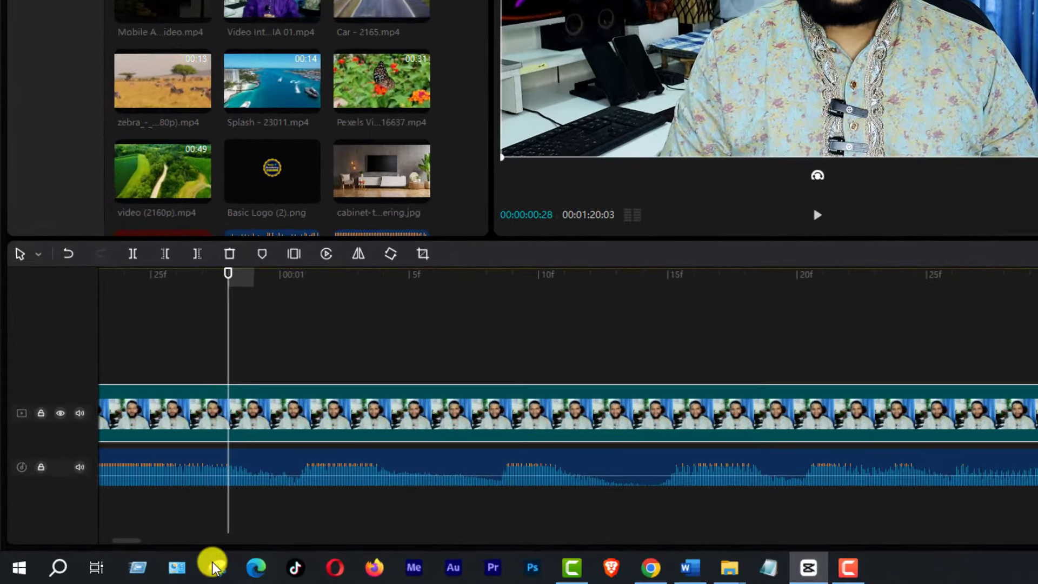
{"action": "left_click_drag", "start_coordinate": [134, 540], "coordinate": [102, 538]}
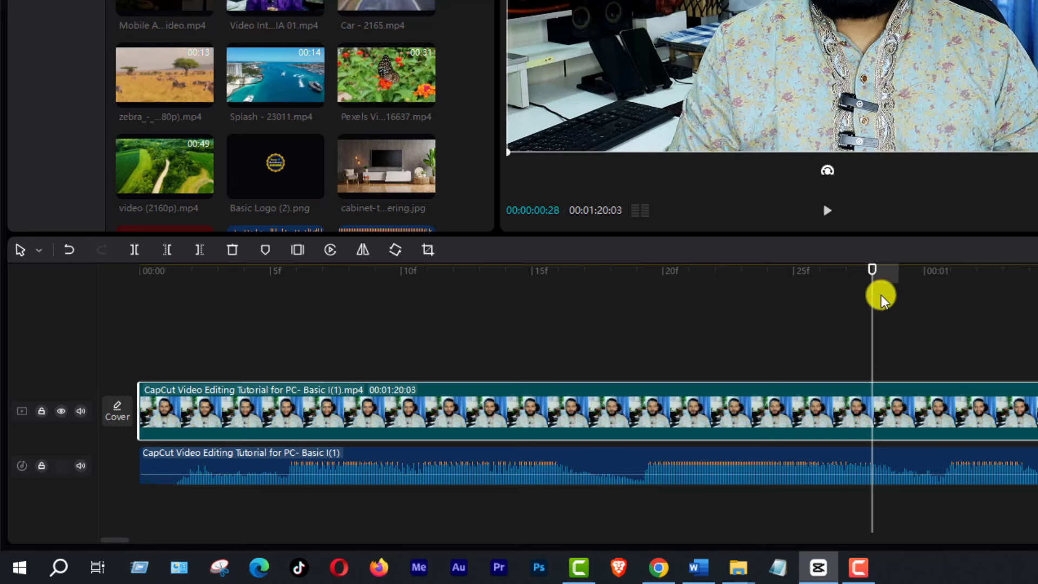
{"action": "left_click", "coordinate": [868, 262]}
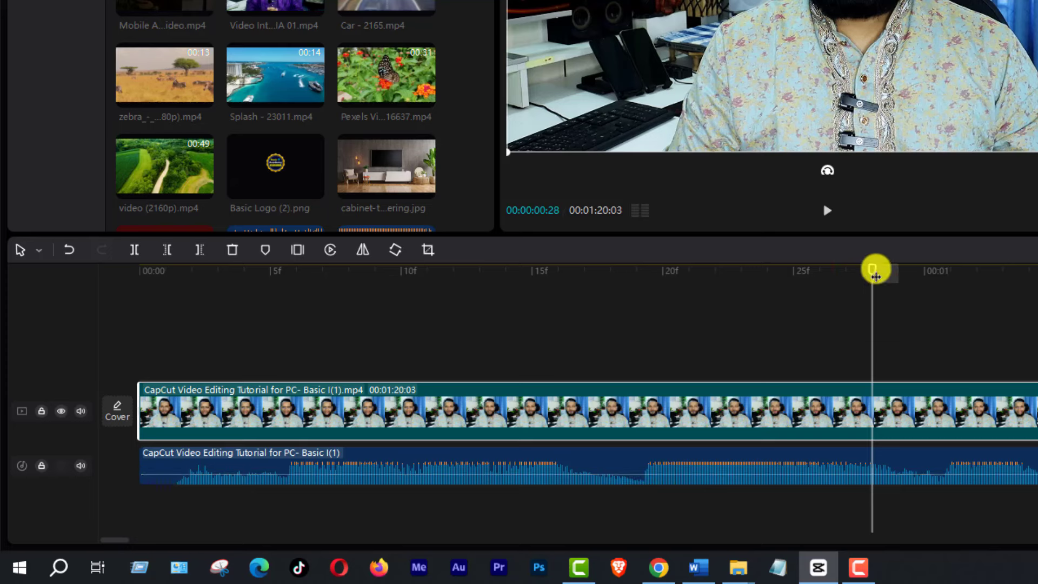
{"action": "left_click_drag", "start_coordinate": [872, 269], "coordinate": [1, 327]}
{"action": "key", "text": "space"}
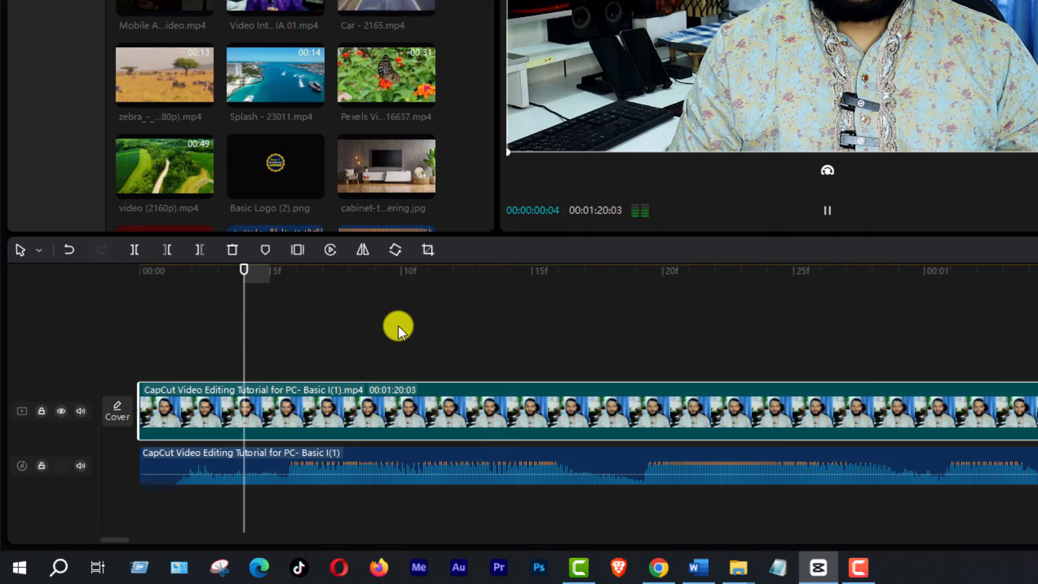
{"action": "key", "text": "space"}
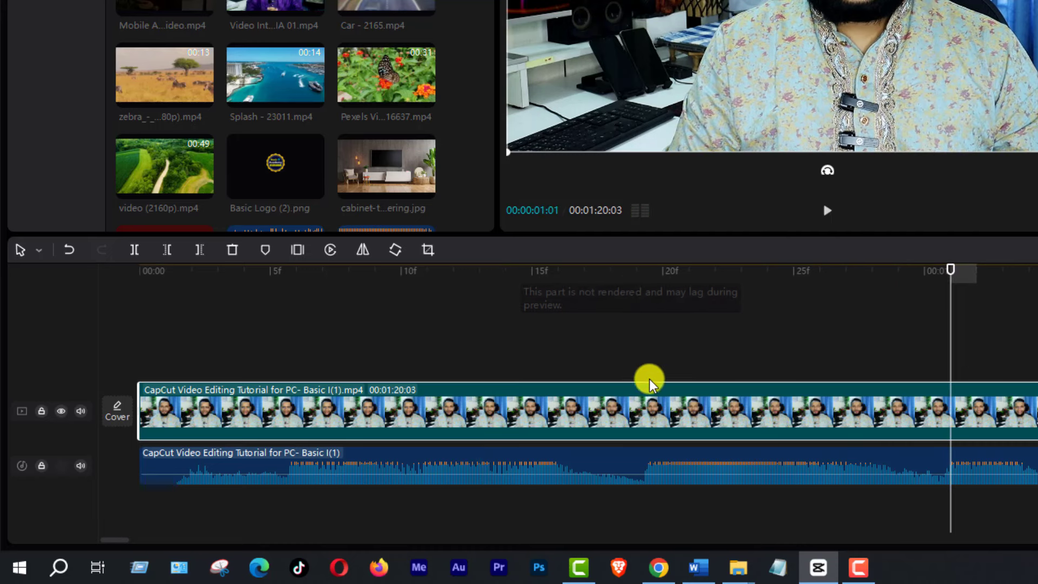
Place the playhead at 00:00:00:19, in the dip of the waveform, and select the extracted audio clip.
{"action": "left_click", "coordinate": [636, 271]}
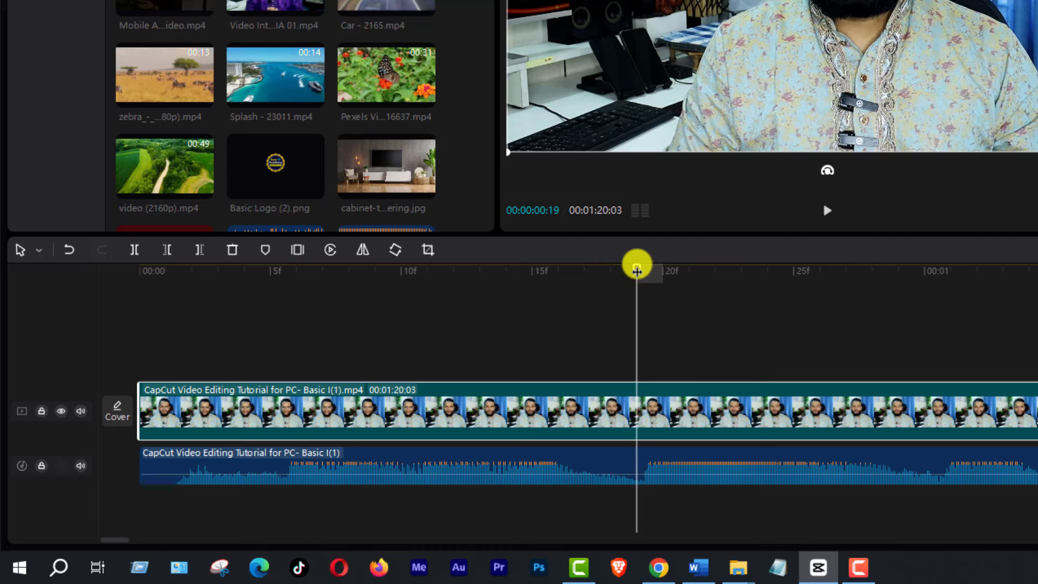
{"action": "mouse_move", "coordinate": [636, 270]}
{"action": "left_mouse_down"}
{"action": "mouse_move", "coordinate": [660, 274]}
{"action": "mouse_move", "coordinate": [640, 282]}
{"action": "left_mouse_up"}
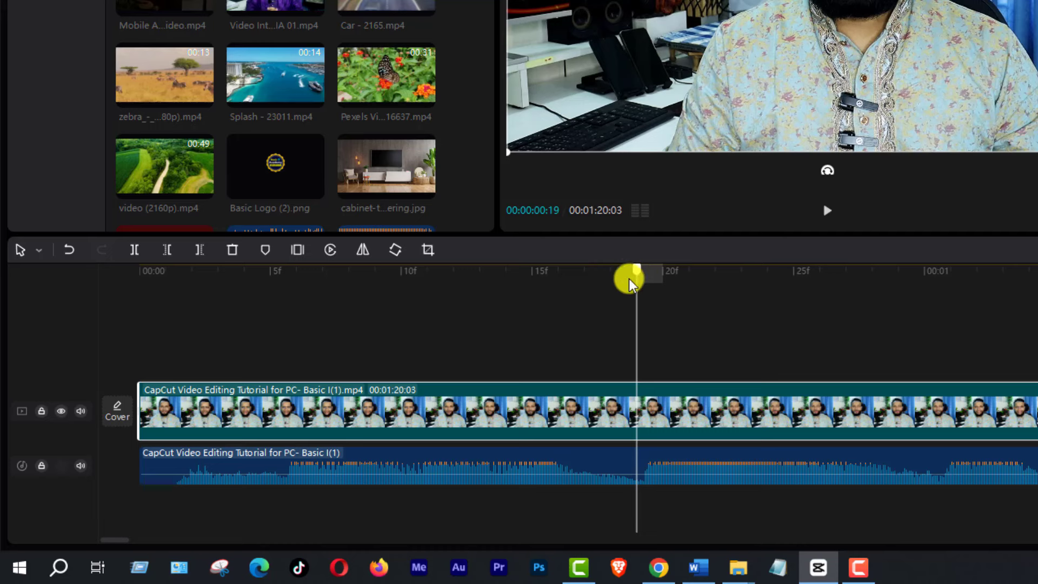
{"action": "left_click", "coordinate": [618, 279]}
{"action": "left_click", "coordinate": [630, 281]}
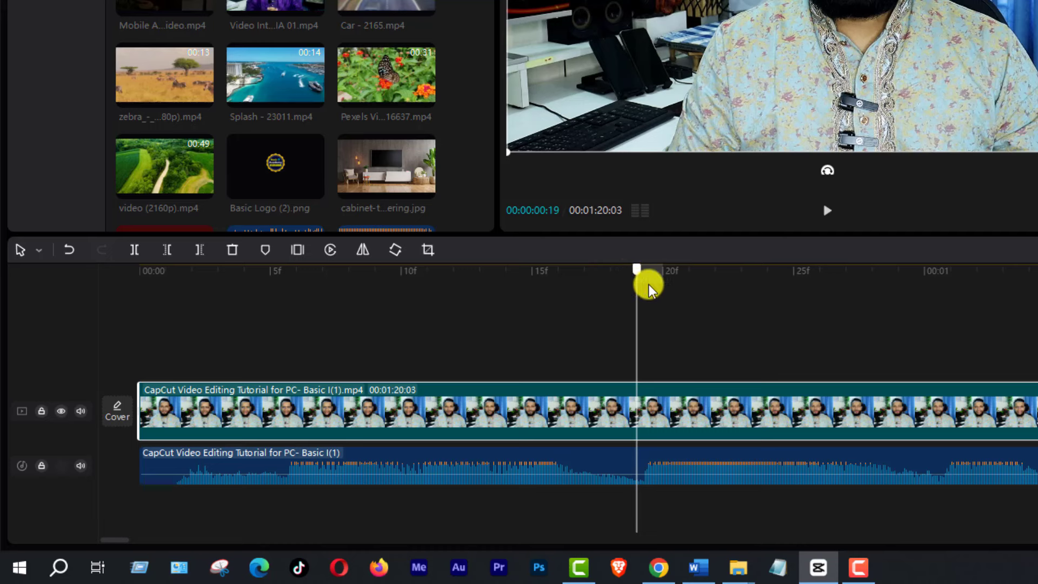
{"action": "left_click", "coordinate": [652, 286]}
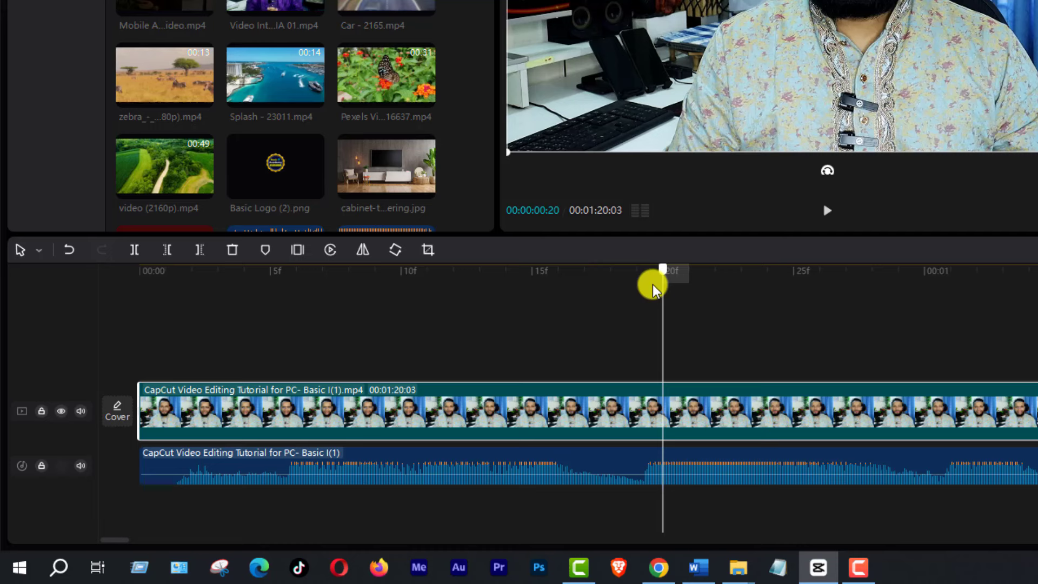
{"action": "left_click", "coordinate": [641, 285]}
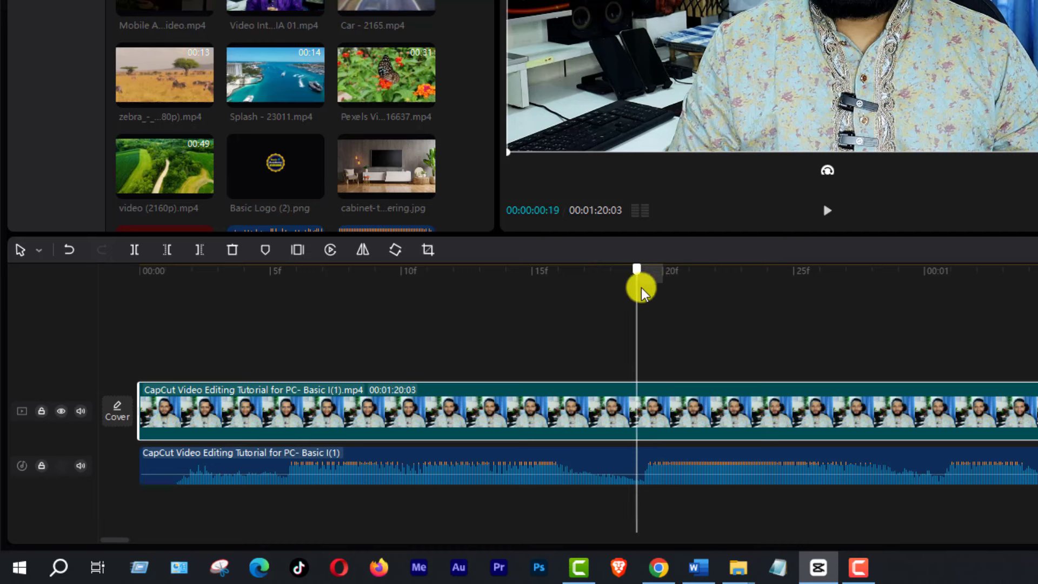
{"action": "left_click", "coordinate": [639, 473]}
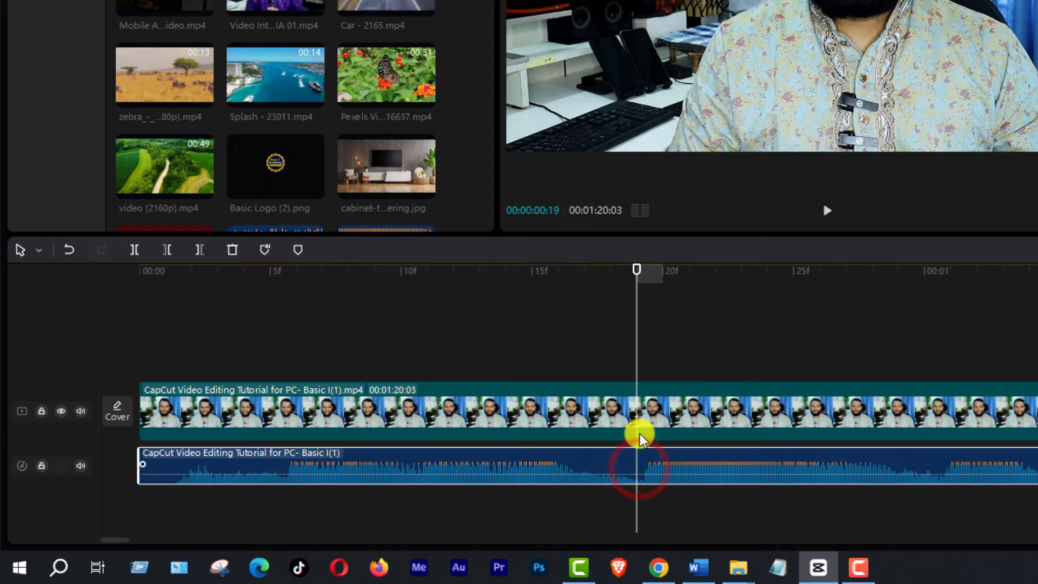
{"action": "left_click", "coordinate": [639, 278]}
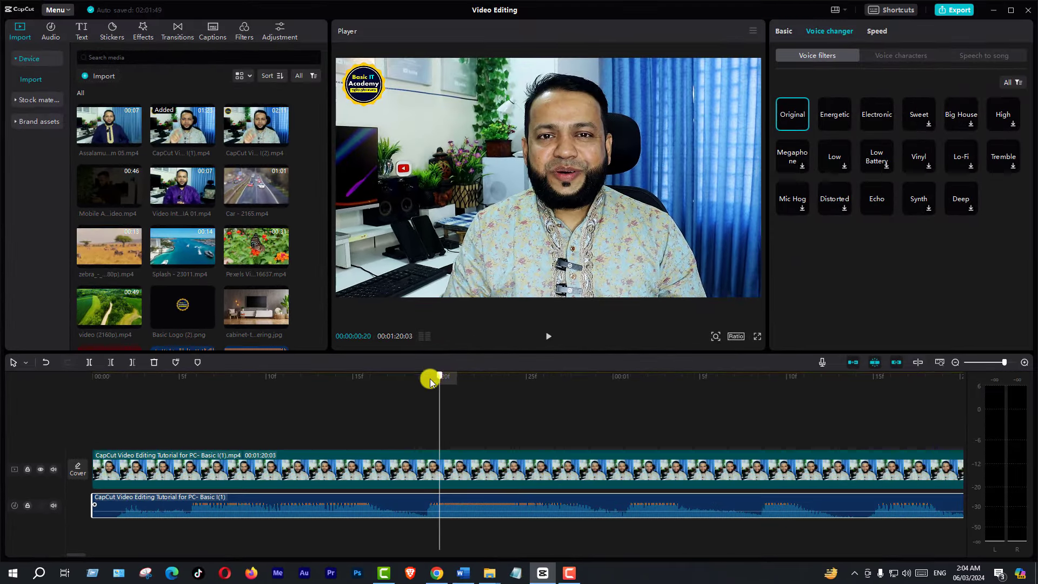
{"action": "left_click", "coordinate": [430, 381]}
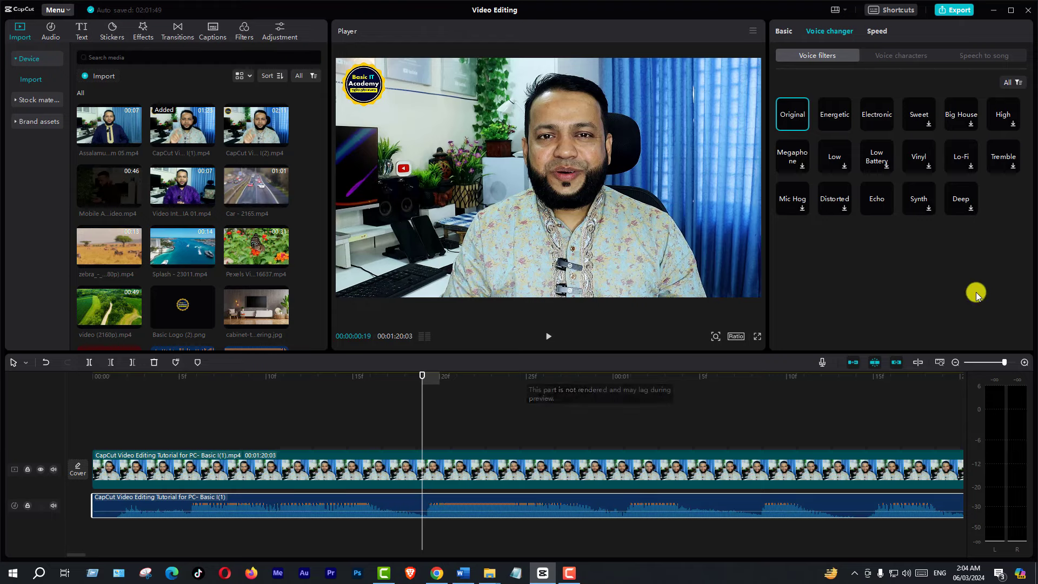
Play from 00:00:01:13 to 00:00:04:23 and compare the extracted audio's waveform with the audio meter.
{"action": "left_click", "coordinate": [955, 364]}
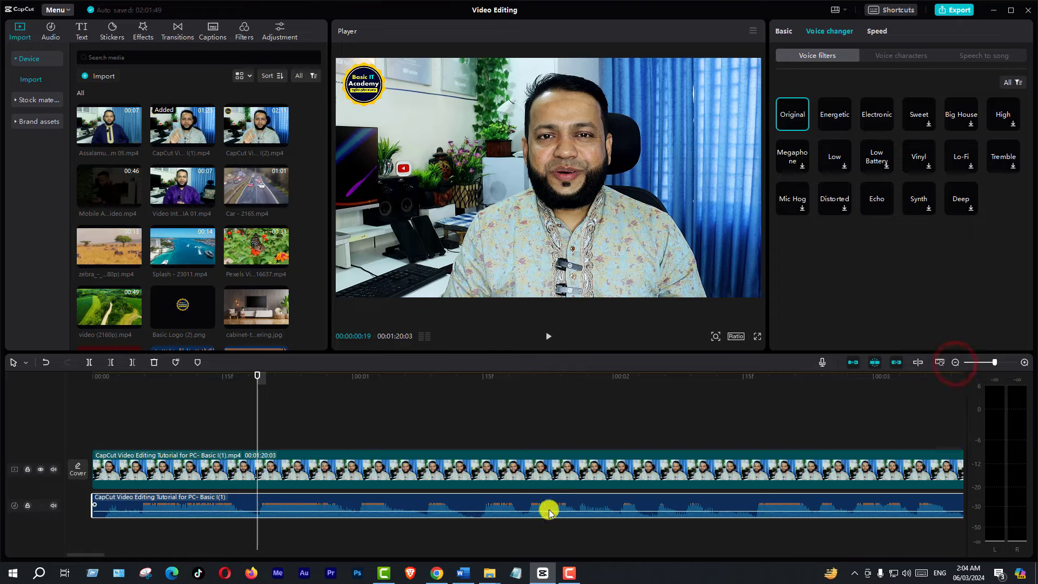
{"action": "left_click", "coordinate": [459, 375]}
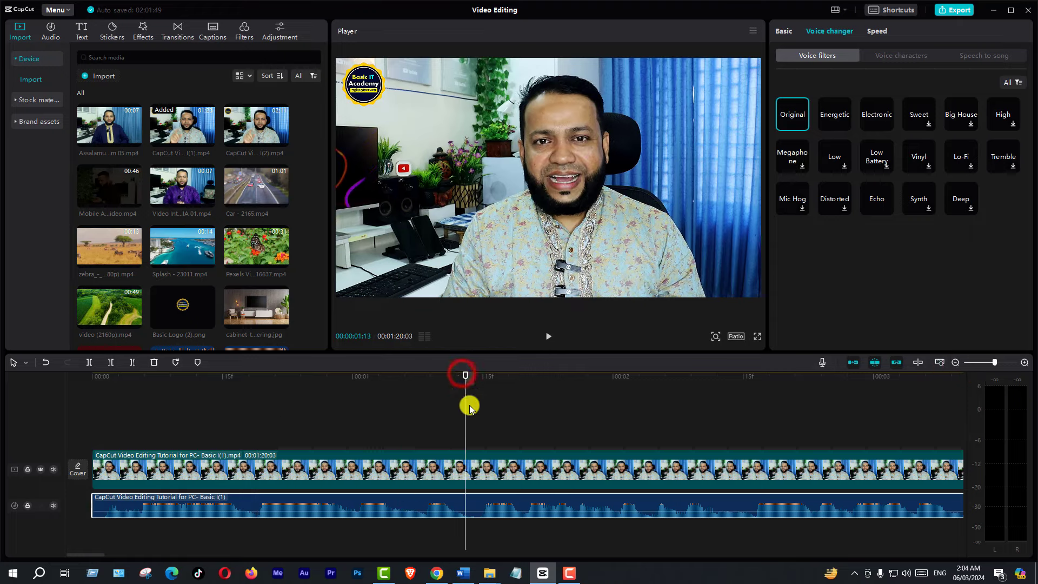
{"action": "key", "text": "space"}
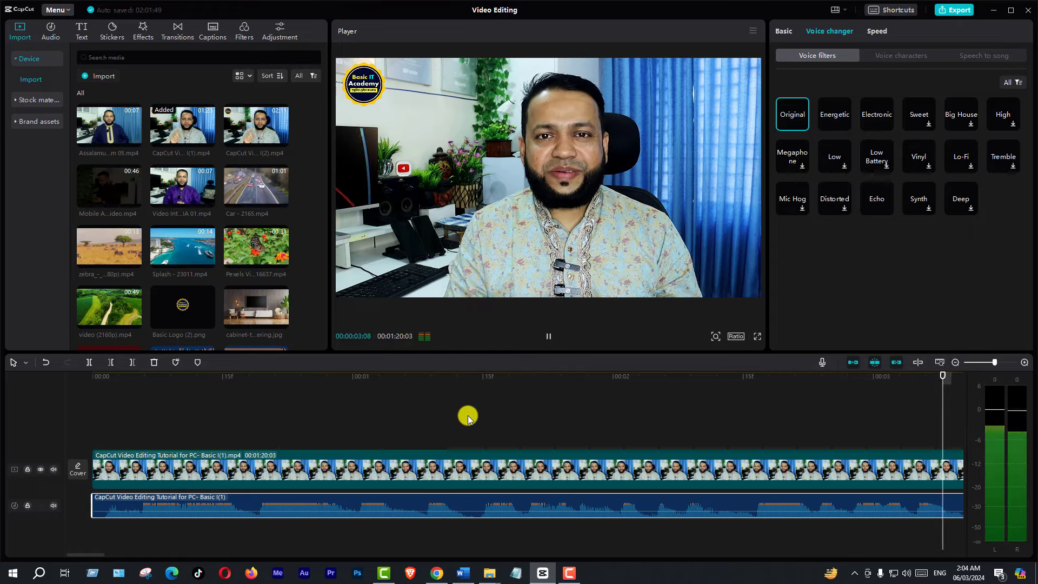
{"action": "key", "text": "space"}
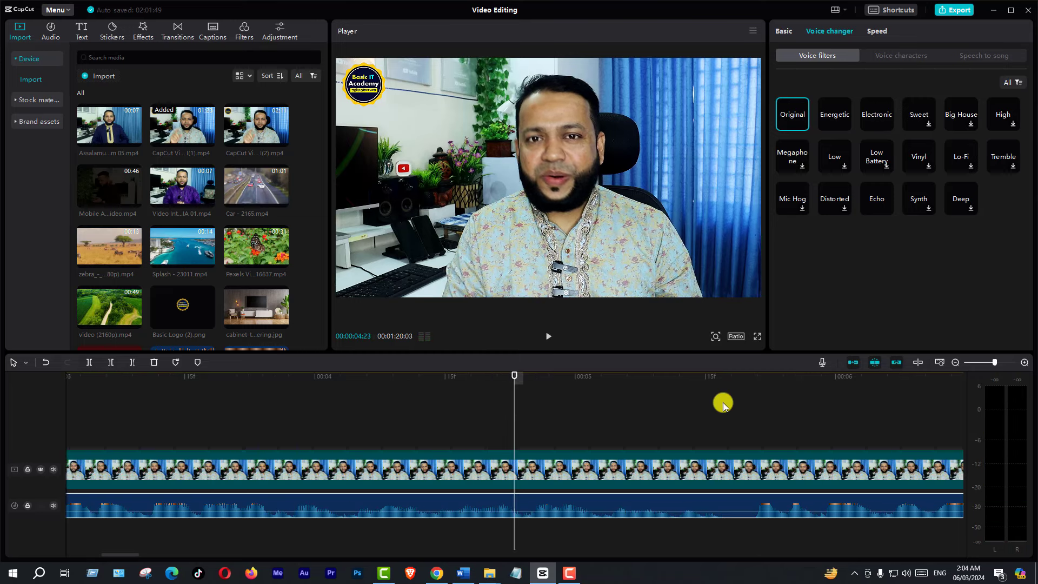
Play on from 00:00:04:23 to 00:00:08:24 and compare the extracted audio's waveform with the audio meter.
{"action": "left_click", "coordinate": [953, 363]}
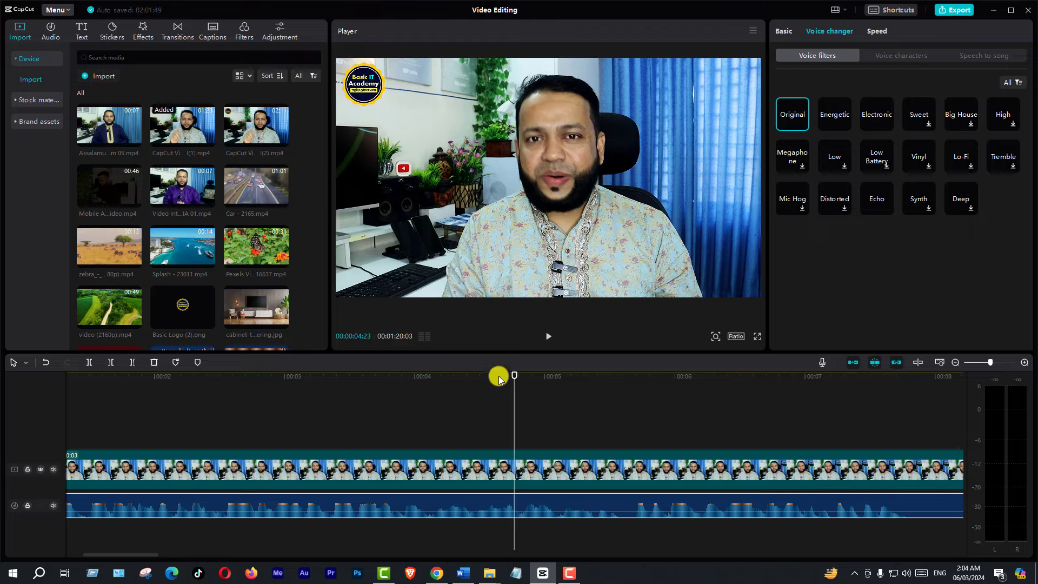
{"action": "key", "text": "space"}
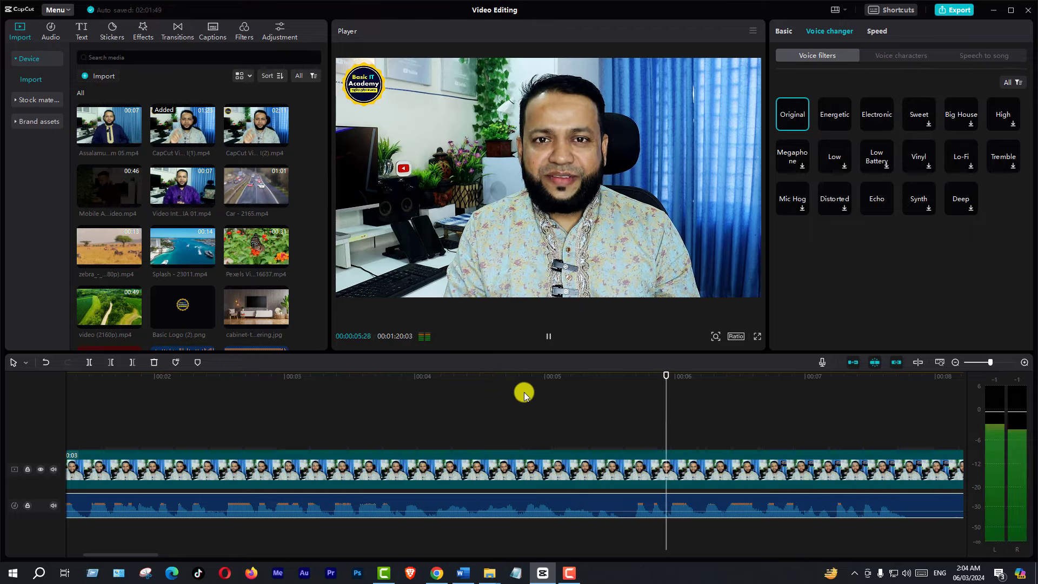
{"action": "key", "text": "space"}
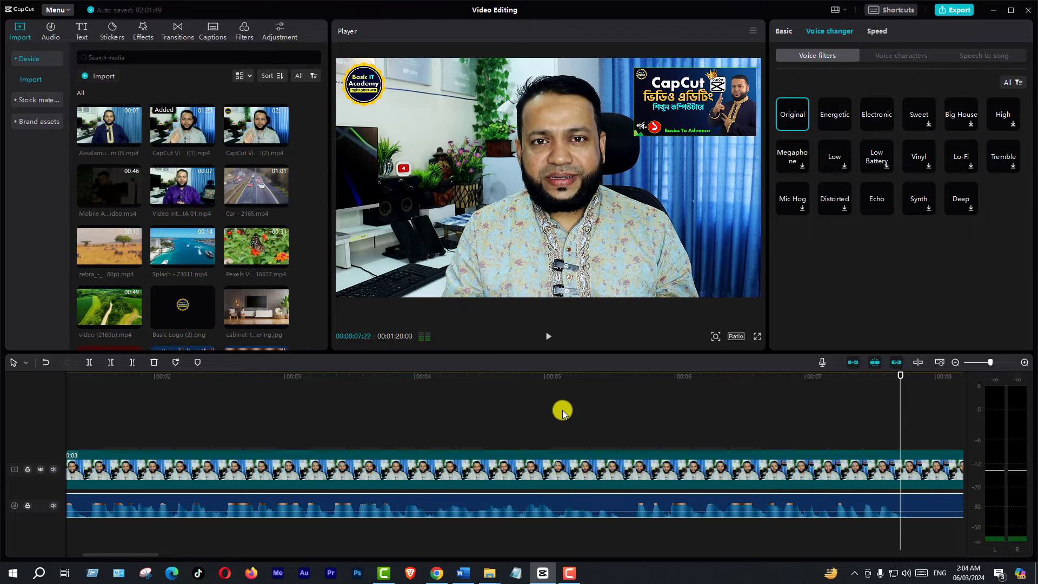
{"action": "left_click_drag", "start_coordinate": [145, 555], "coordinate": [213, 553]}
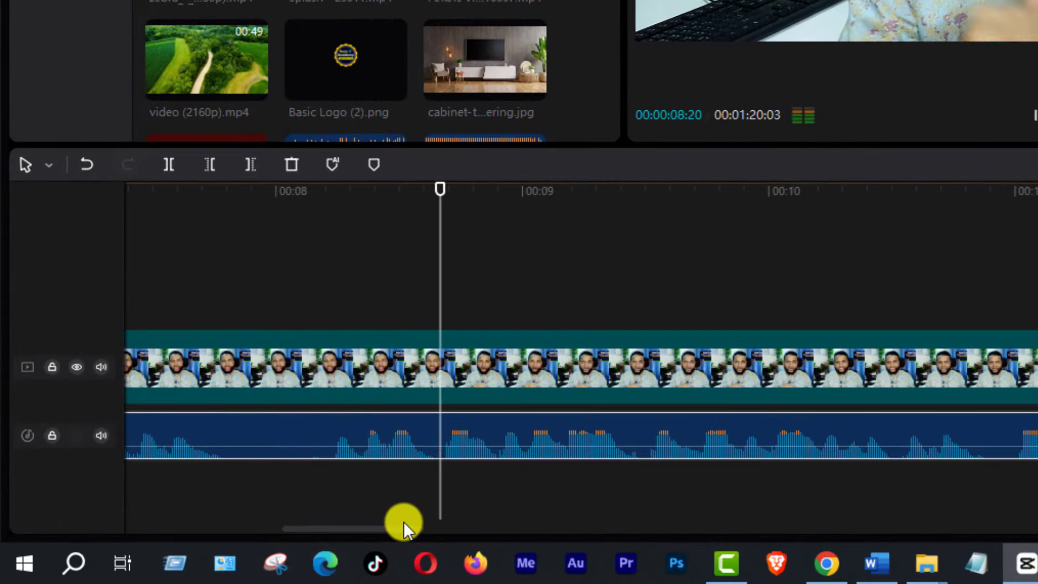
{"action": "key", "text": "space"}
Replay the passage between about 00:00:07:05 and 00:00:08:27 repeatedly and examine the flat gap in the waveform around 00:00:08:00.
{"action": "left_click", "coordinate": [154, 190]}
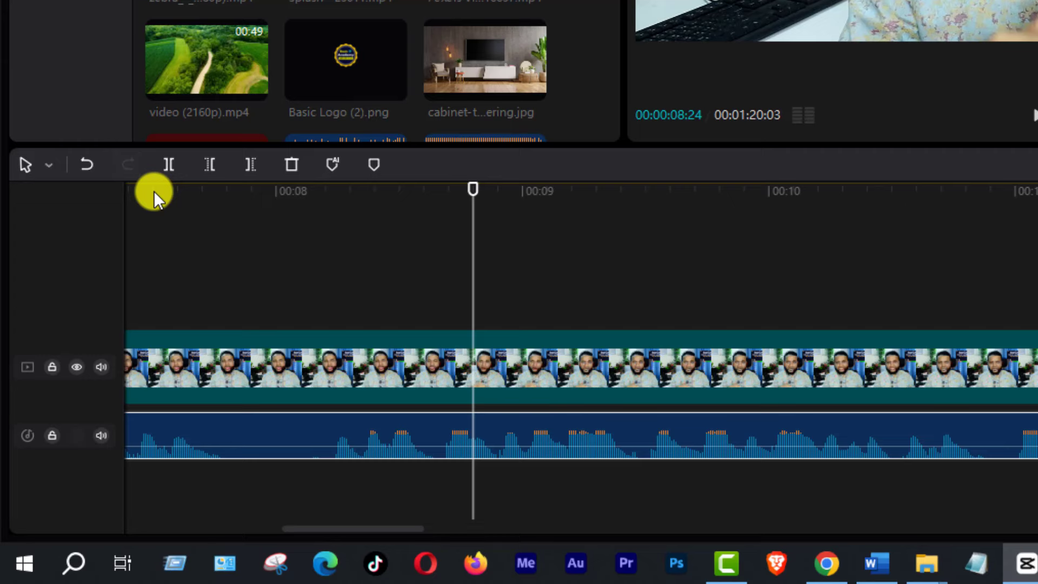
{"action": "left_click", "coordinate": [176, 194]}
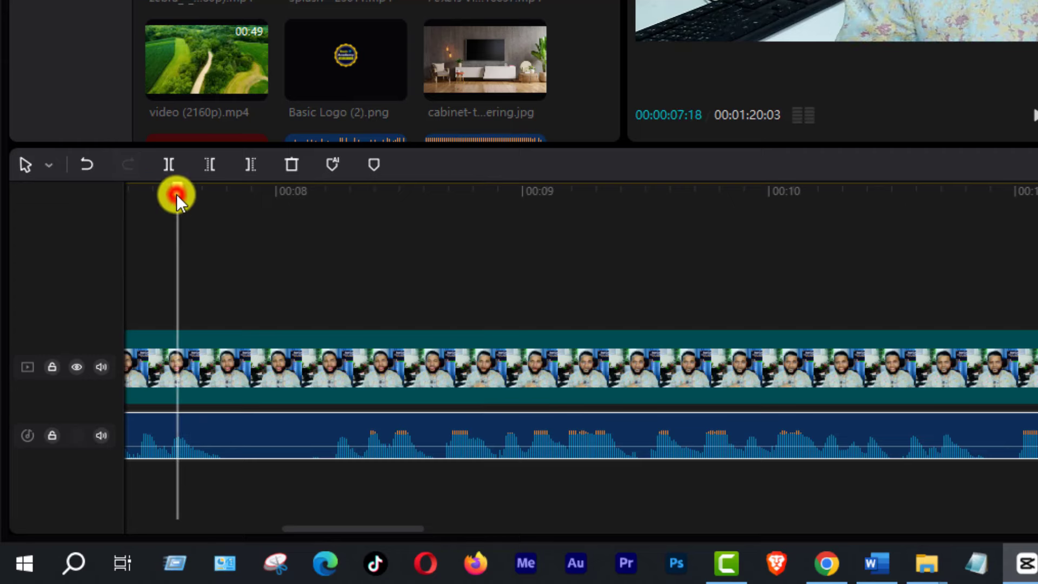
{"action": "key", "text": "space"}
{"action": "key", "text": "space"}
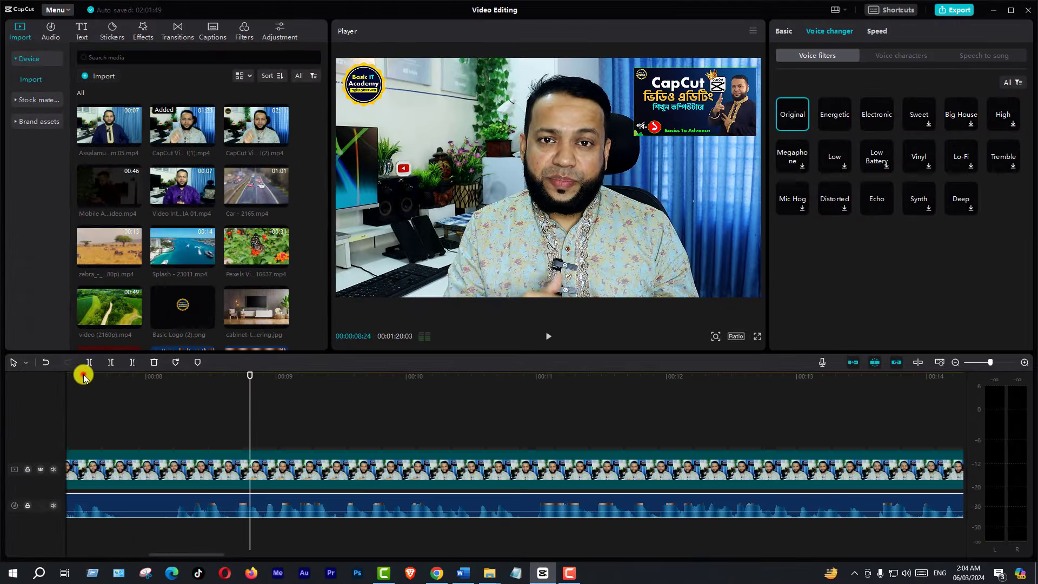
{"action": "left_click", "coordinate": [84, 376]}
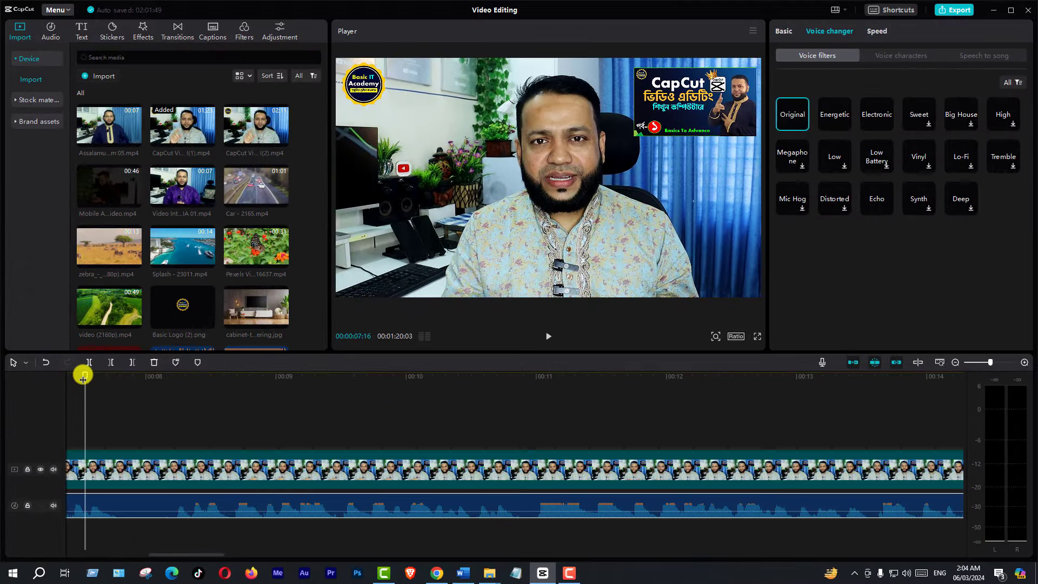
{"action": "key", "text": "space"}
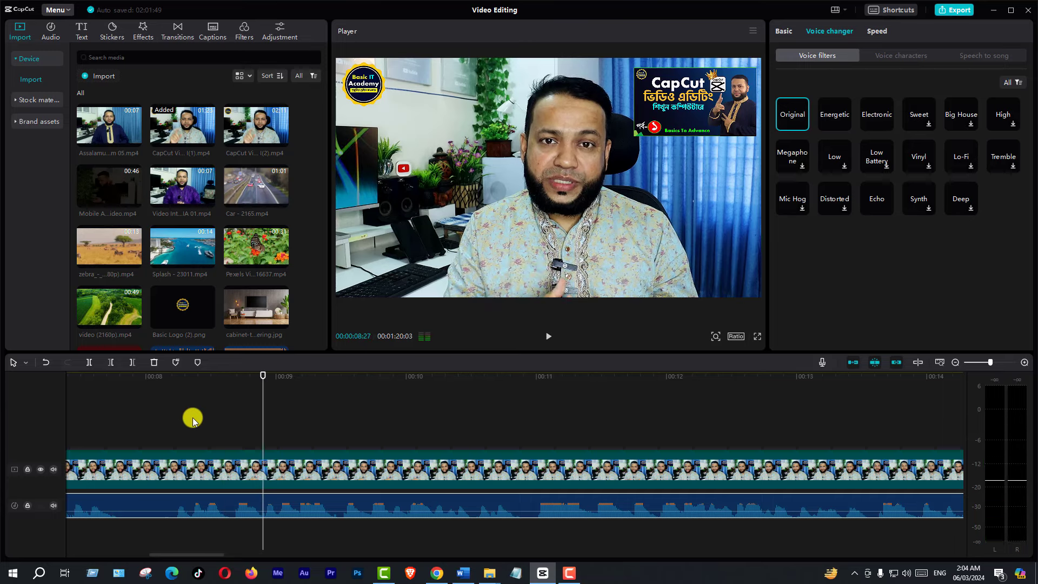
{"action": "left_click_drag", "start_coordinate": [209, 554], "coordinate": [173, 556]}
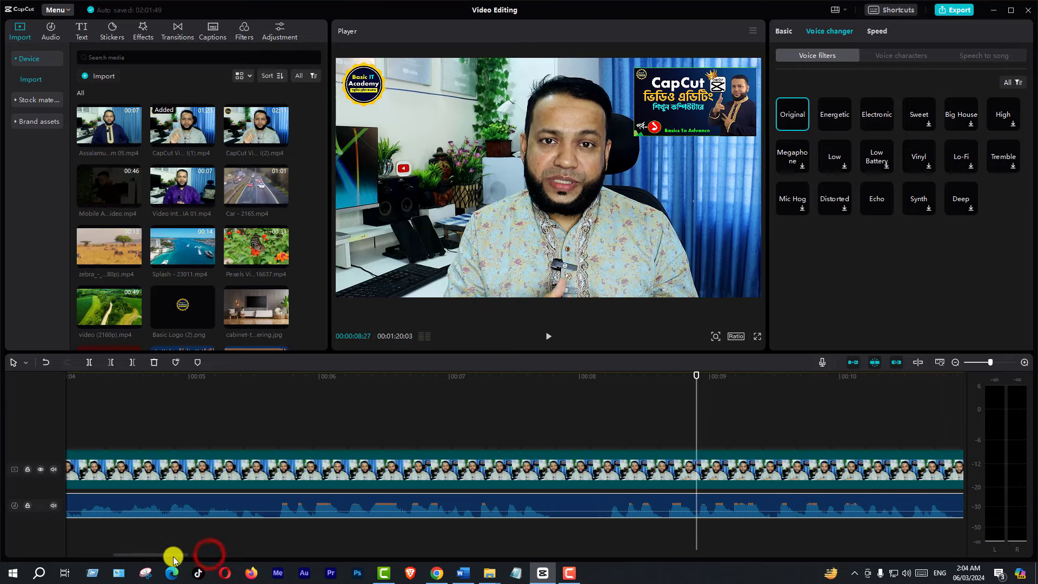
{"action": "left_click", "coordinate": [466, 378]}
{"action": "key", "text": "space"}
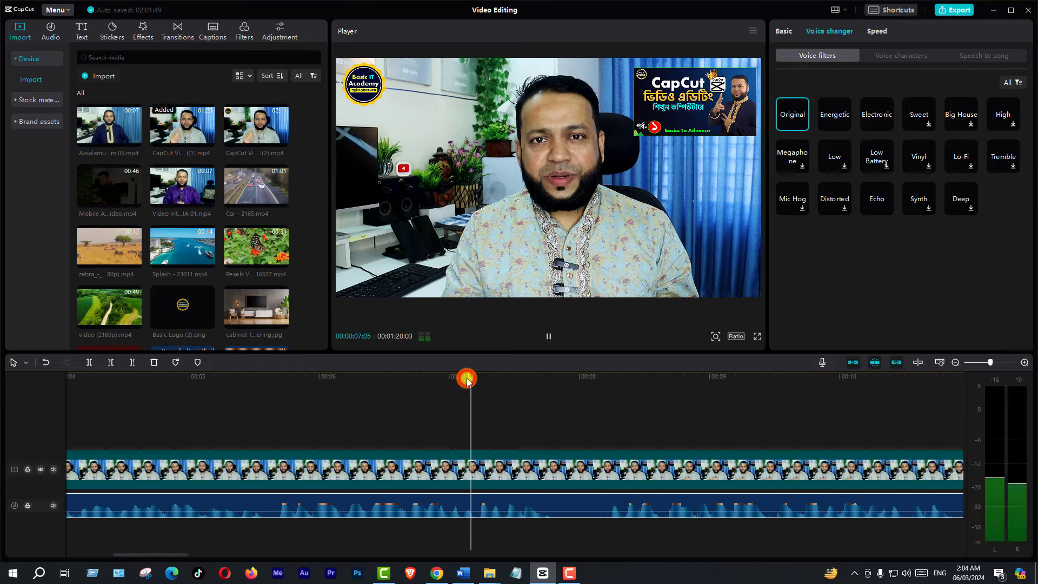
{"action": "left_click", "coordinate": [617, 374]}
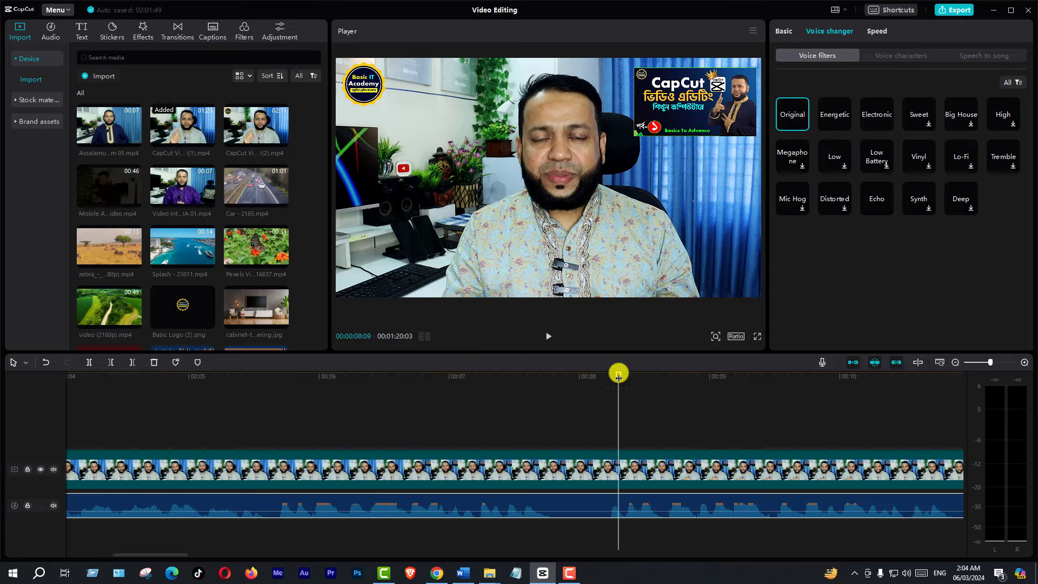
Split the extracted audio at 00:00:07:24 and 00:00:08:06, at both ends of the silent gap.
{"action": "left_click", "coordinate": [566, 377]}
{"action": "left_click", "coordinate": [525, 377]}
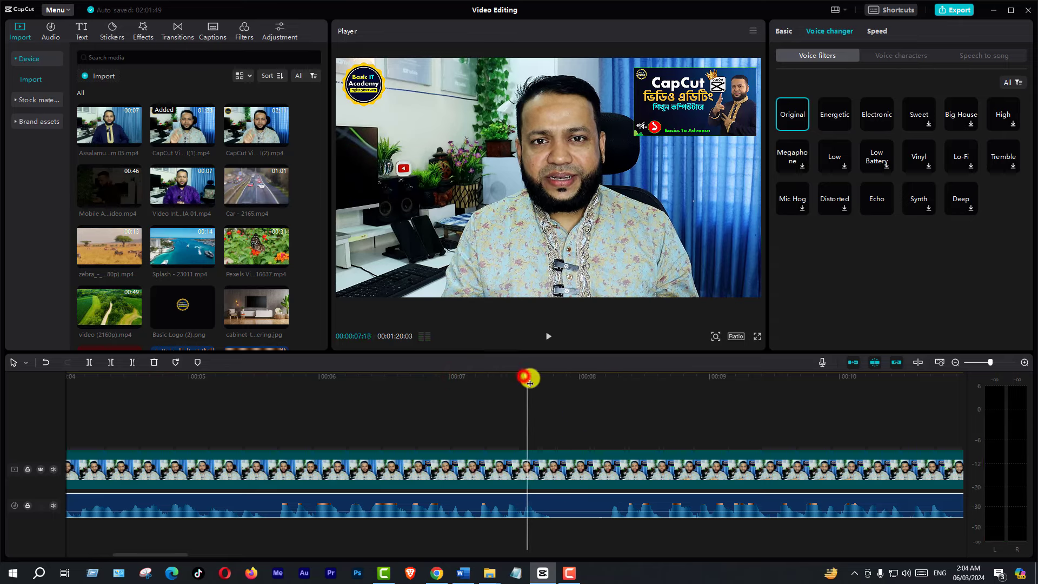
{"action": "left_click_drag", "start_coordinate": [530, 383], "coordinate": [553, 400]}
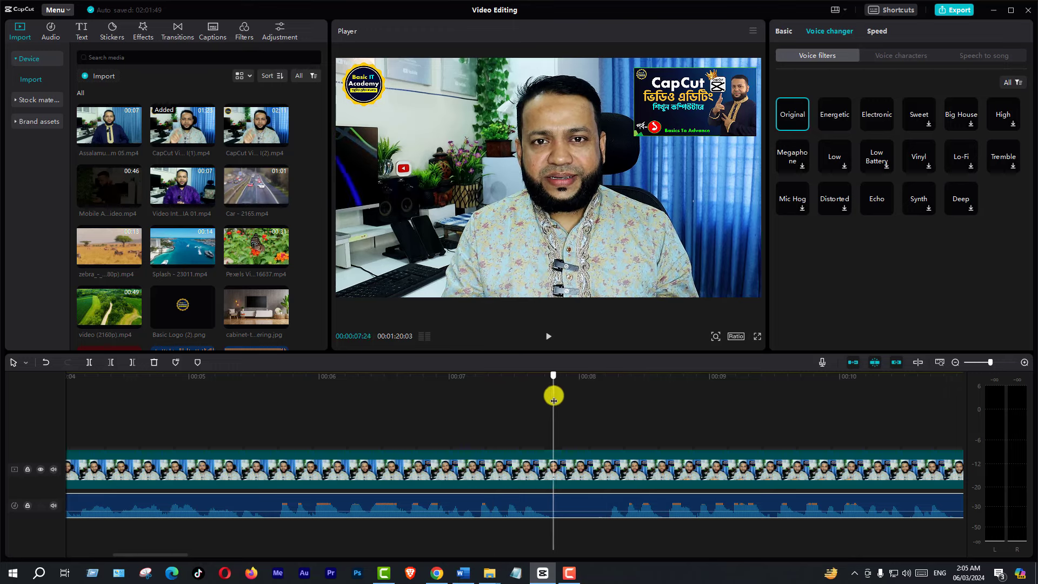
{"action": "left_click", "coordinate": [540, 500]}
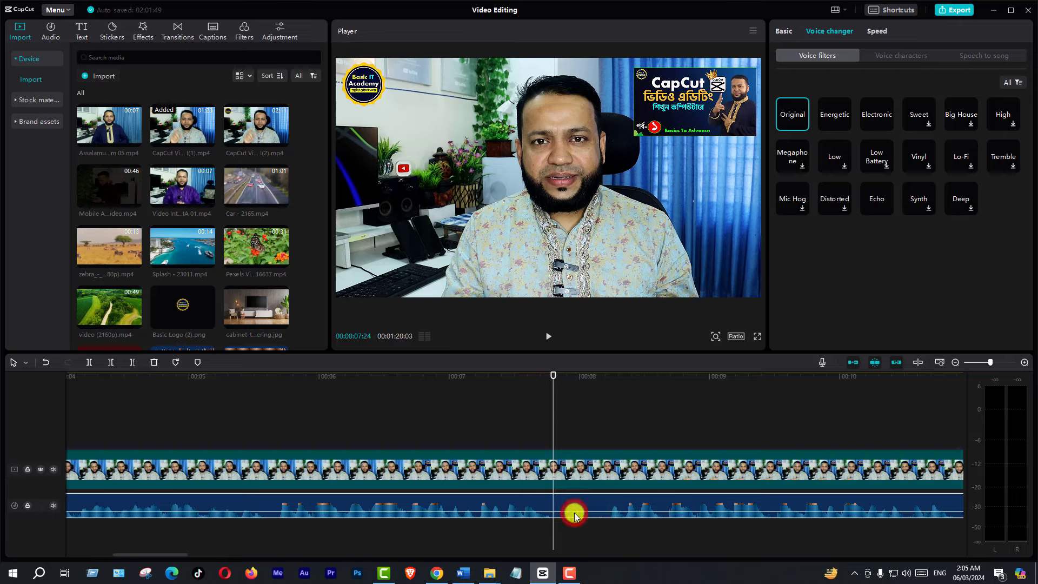
{"action": "left_click", "coordinate": [93, 362]}
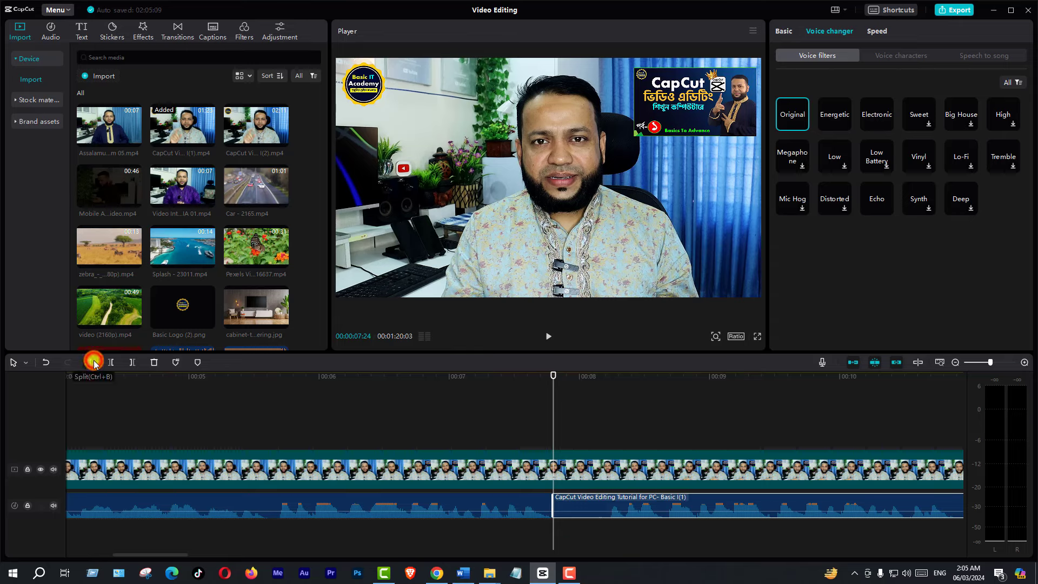
{"action": "left_click_drag", "start_coordinate": [553, 374], "coordinate": [606, 399]}
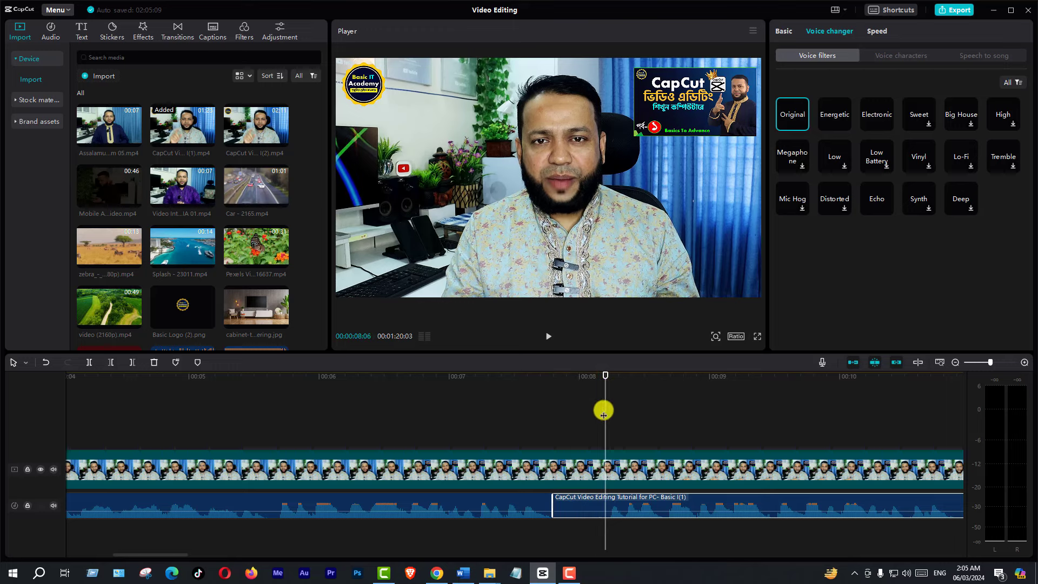
{"action": "left_click", "coordinate": [90, 362]}
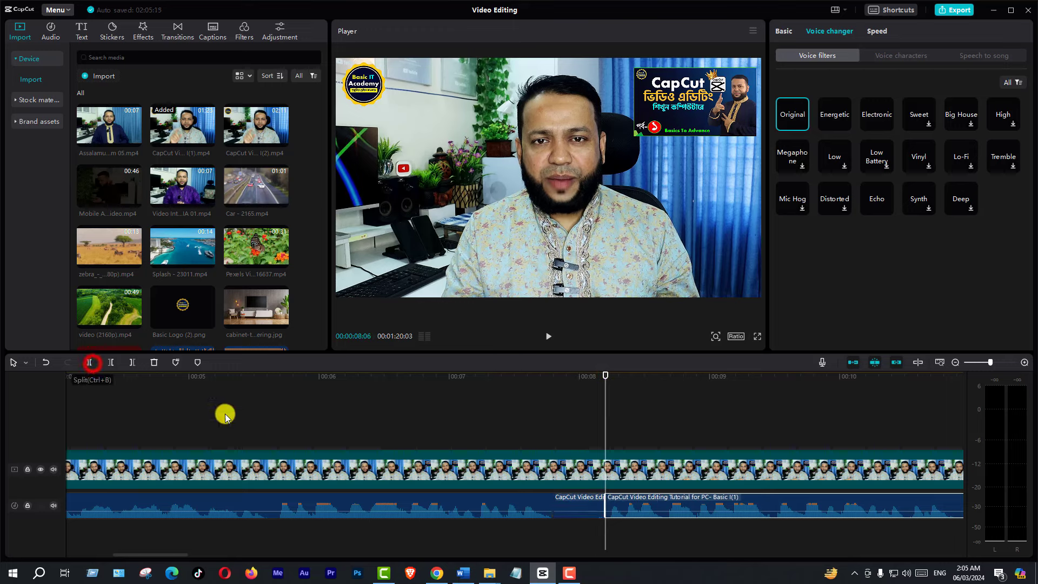
Delete the silent audio piece between the two cuts and place the playhead at 00:00:07:09.
{"action": "left_click", "coordinate": [587, 502]}
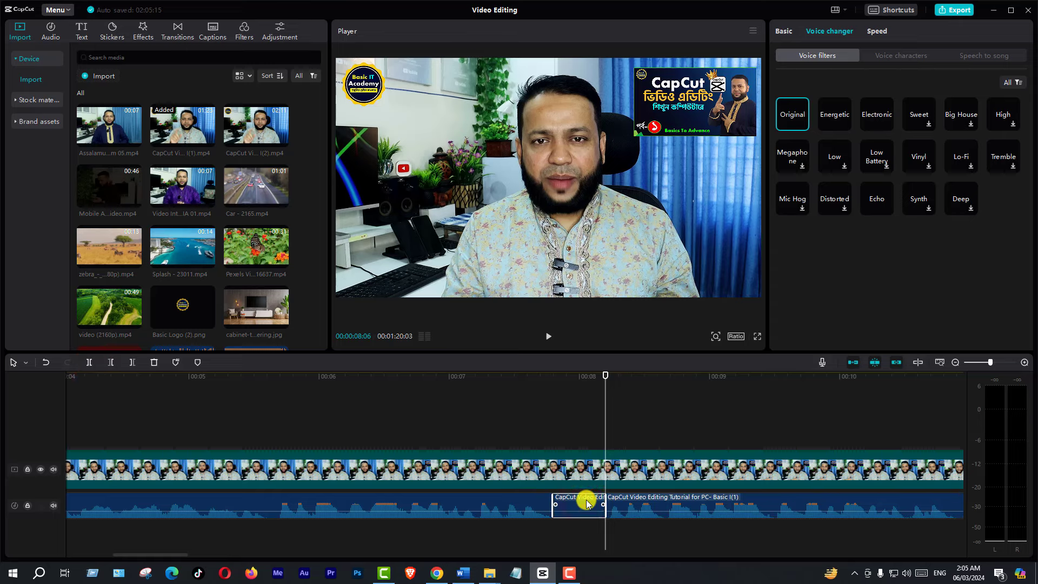
{"action": "key", "text": "Delete"}
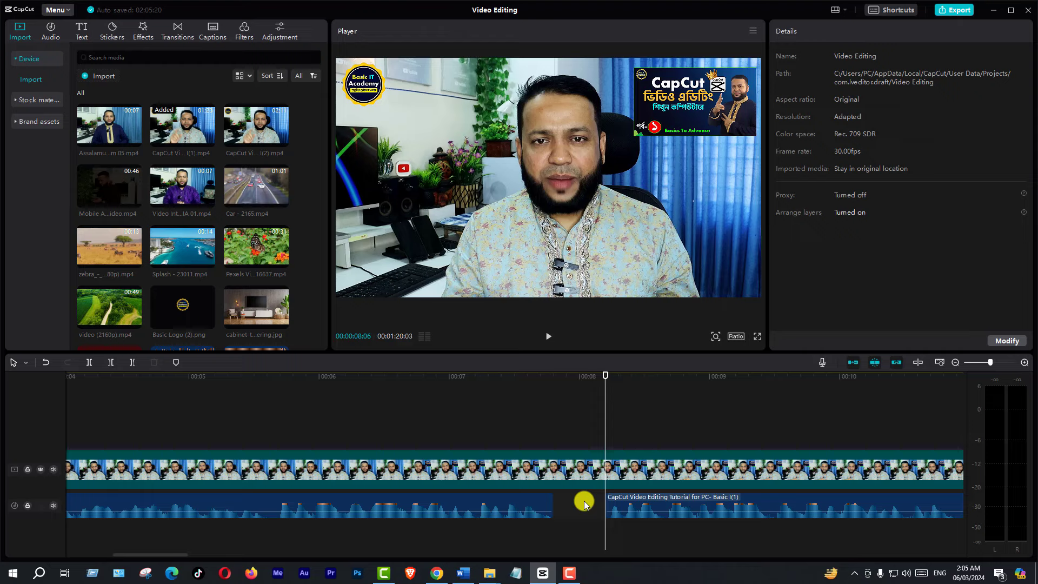
{"action": "left_click", "coordinate": [488, 376]}
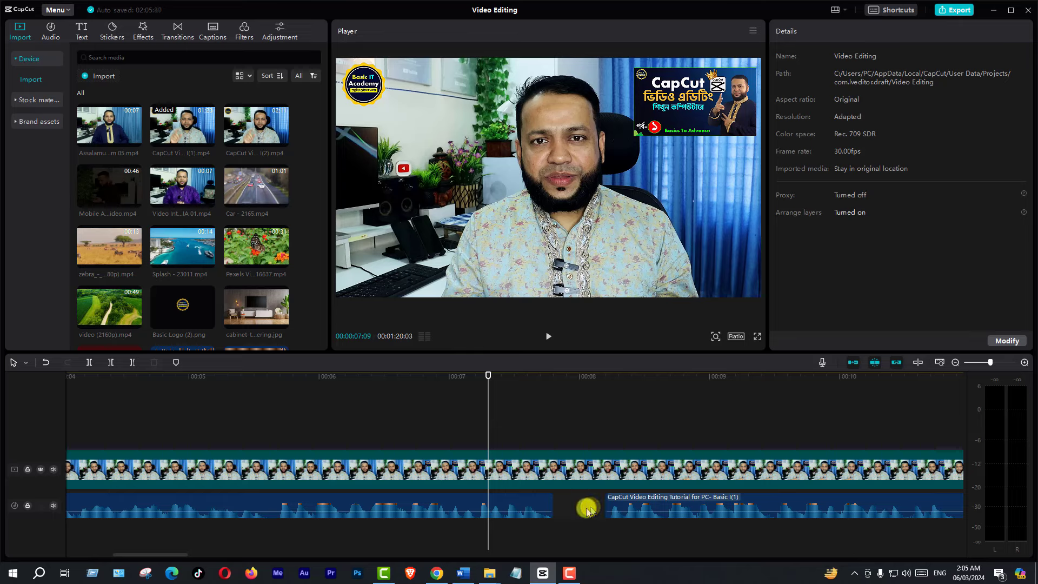
Undo the deletion and both splits of the extracted audio.
{"action": "key", "text": "ctrl+z"}
{"action": "key", "text": "ctrl+z"}
{"action": "key", "text": "ctrl+z"}
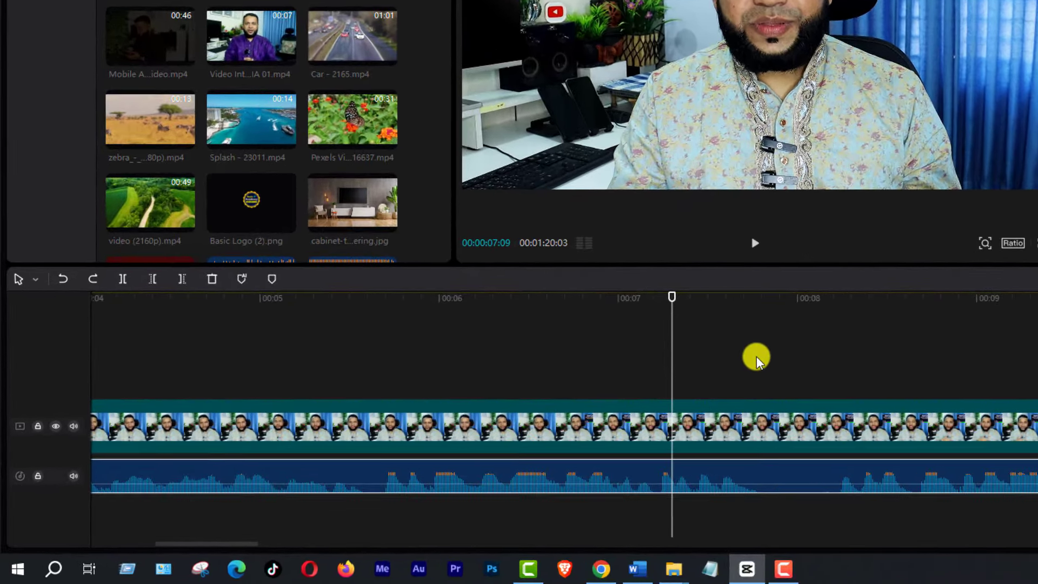
Select the talking-head clip together with its extracted audio and split both at 00:00:07:24, where the silent gap starts.
{"action": "left_click", "coordinate": [757, 358]}
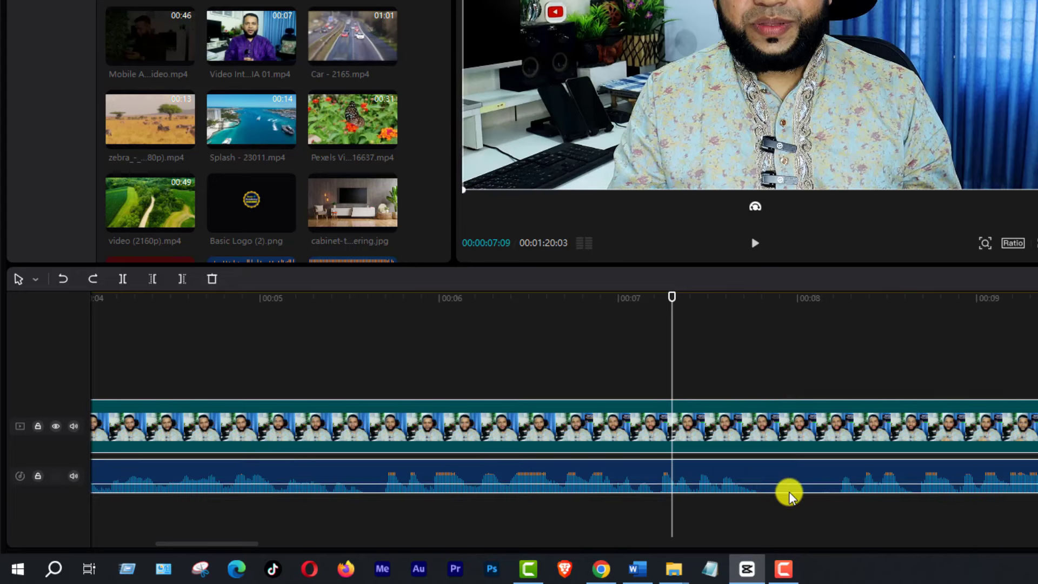
{"action": "left_click_drag", "start_coordinate": [675, 294], "coordinate": [758, 330]}
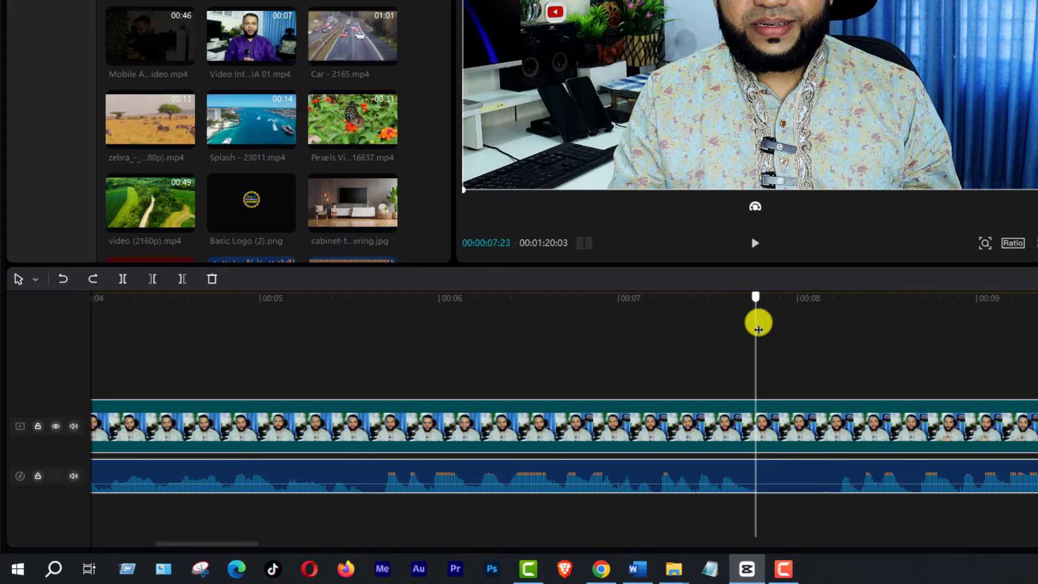
{"action": "left_click", "coordinate": [761, 301]}
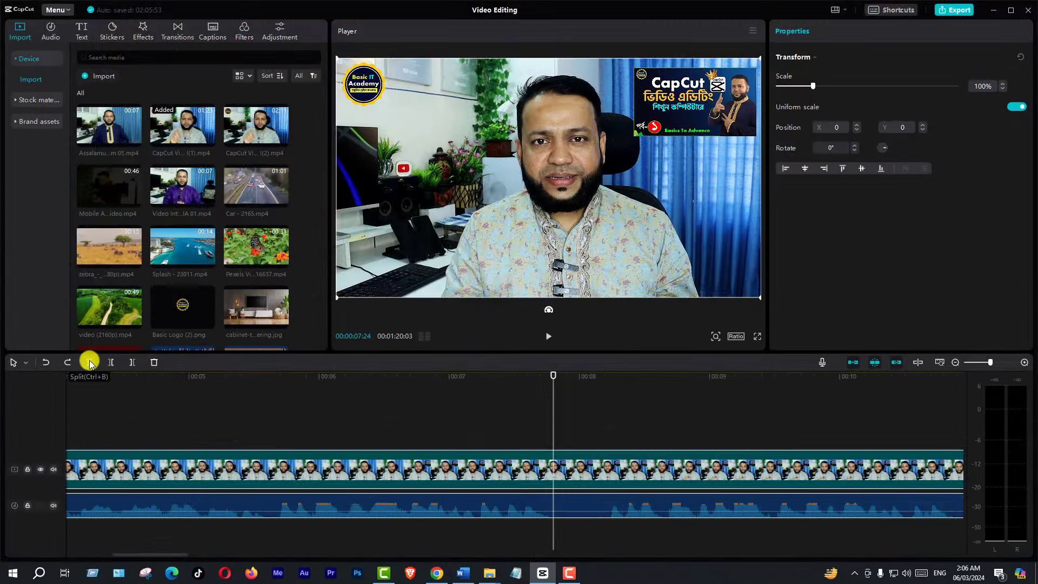
{"action": "left_click", "coordinate": [90, 362]}
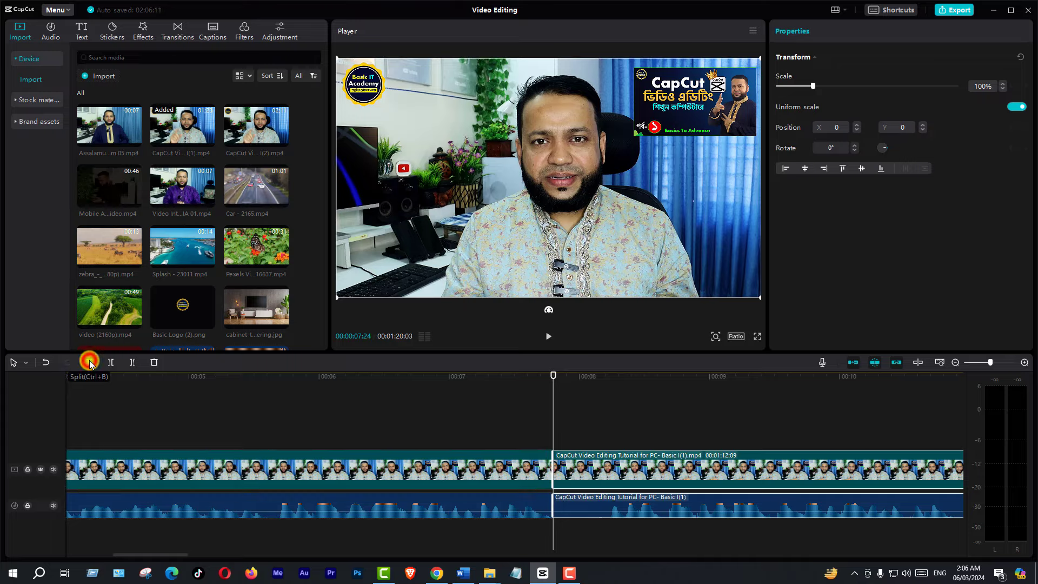
Split the selected video and audio clips again at 00:00:08:06, where the silent gap ends.
{"action": "left_click", "coordinate": [557, 374]}
{"action": "left_click_drag", "start_coordinate": [557, 374], "coordinate": [609, 388]}
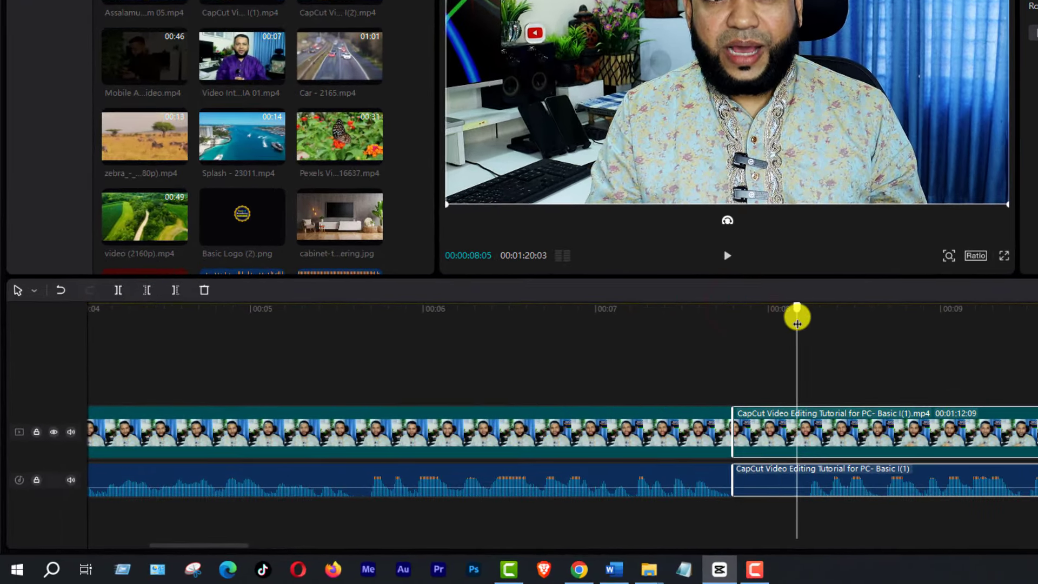
{"action": "left_click_drag", "start_coordinate": [805, 327], "coordinate": [802, 324]}
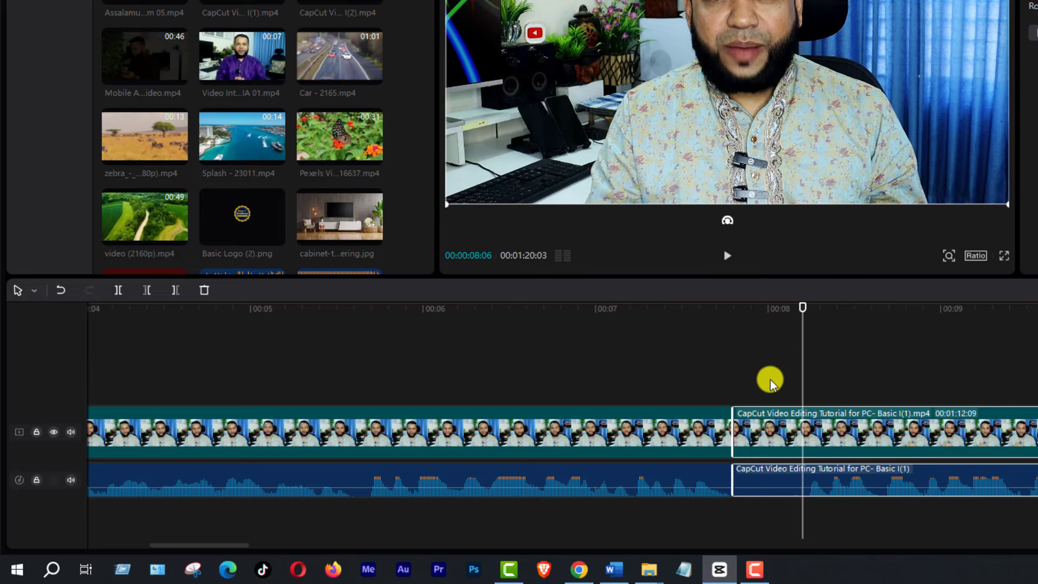
{"action": "left_click", "coordinate": [116, 290]}
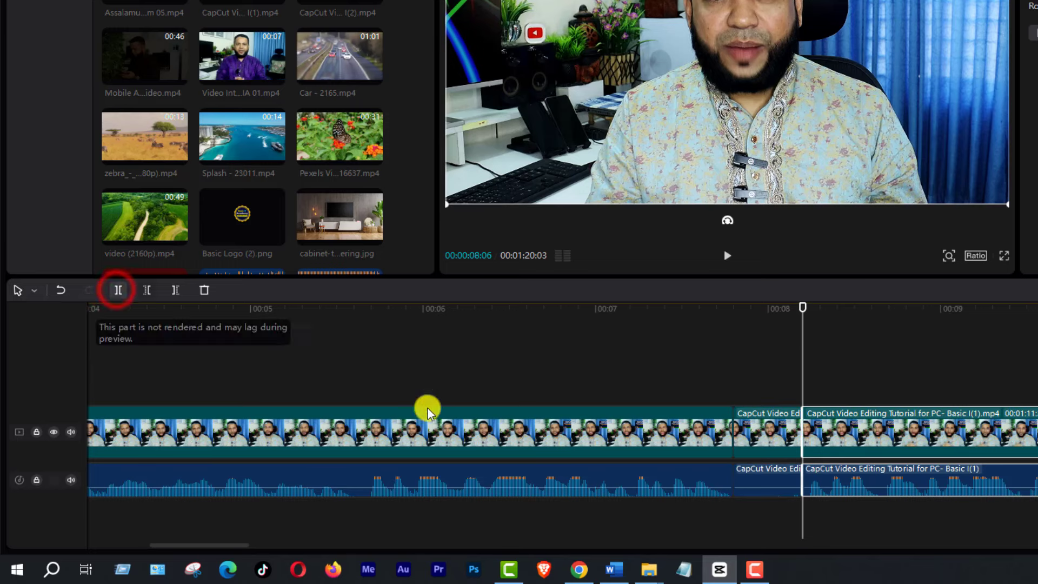
Delete the silent video and audio pieces between the cuts and move the remaining audio up to the cut at 00:00:07:24.
{"action": "left_click", "coordinate": [772, 387]}
{"action": "left_click", "coordinate": [773, 417]}
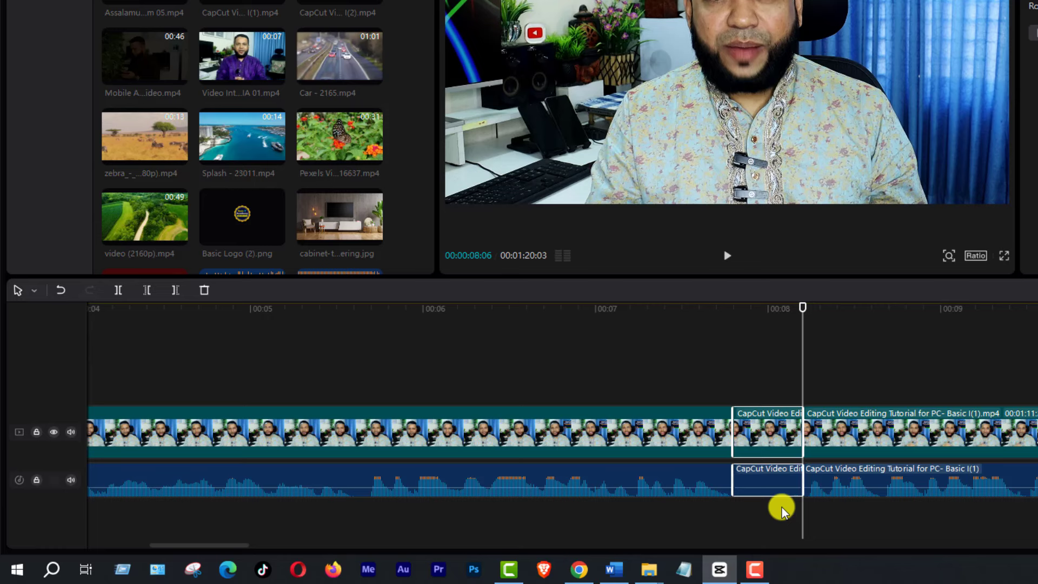
{"action": "key", "text": "Delete"}
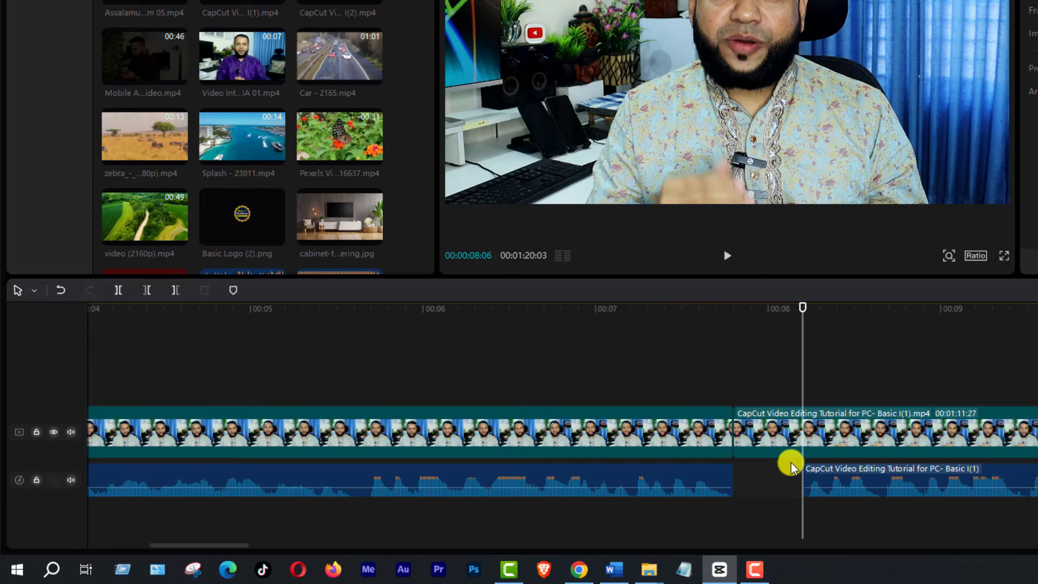
{"action": "left_click_drag", "start_coordinate": [862, 472], "coordinate": [796, 478]}
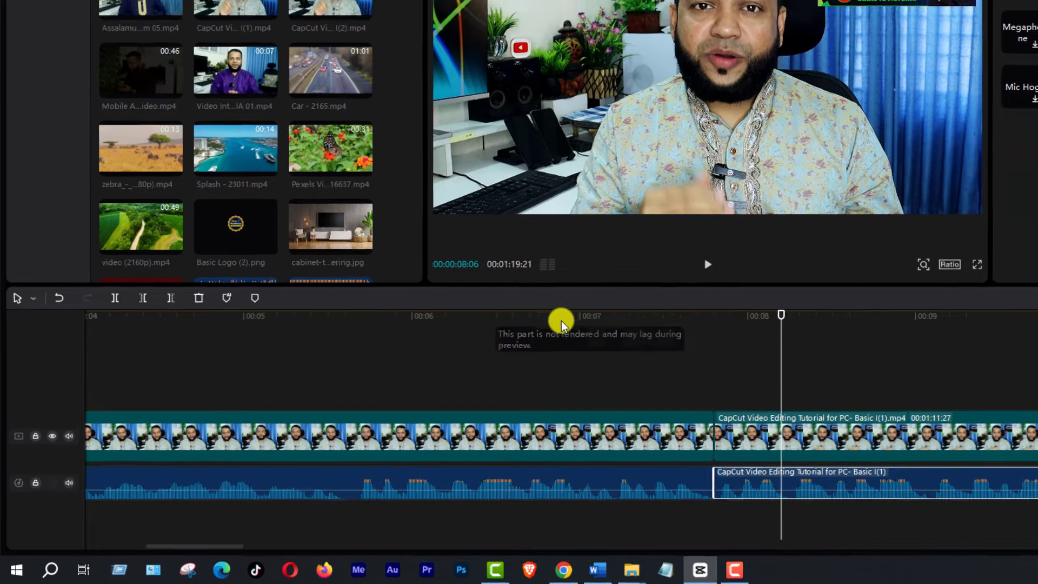
Play twice across the cut at 00:00:07:24 and check that picture and sound run on smoothly.
{"action": "left_click", "coordinate": [533, 310]}
{"action": "key", "text": "space"}
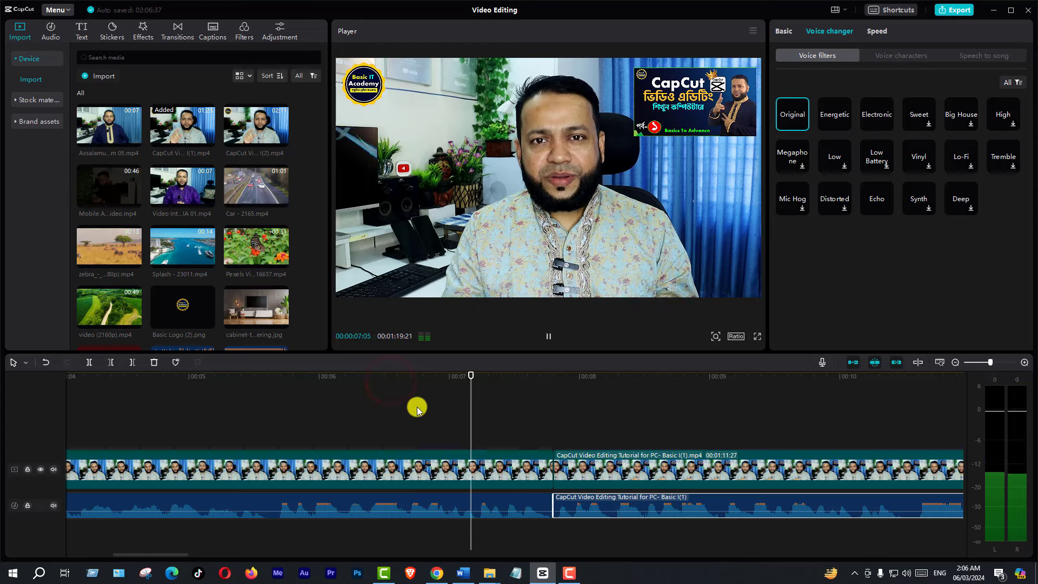
{"action": "key", "text": "space"}
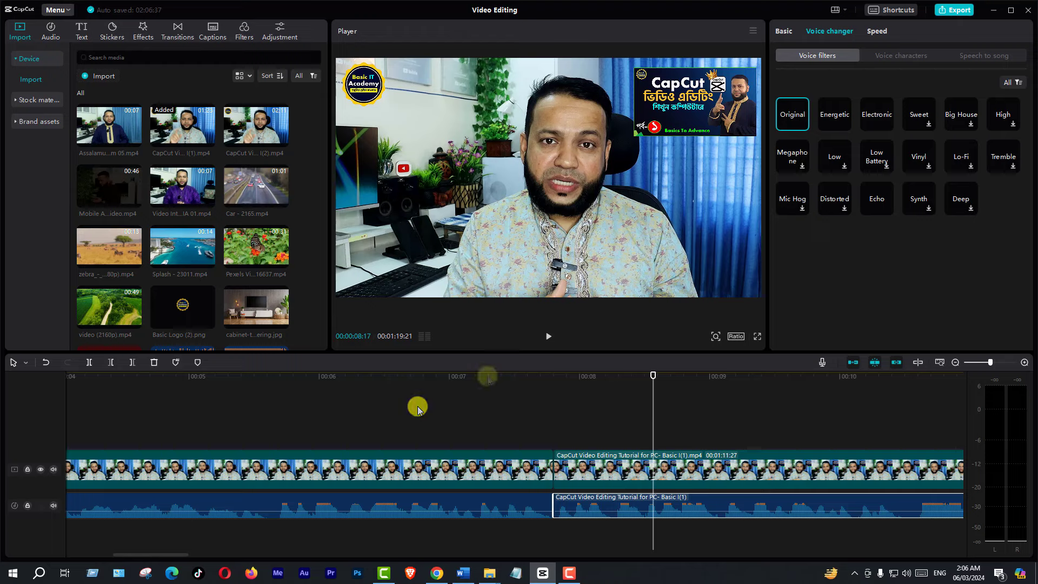
{"action": "left_click", "coordinate": [468, 376]}
{"action": "key", "text": "space"}
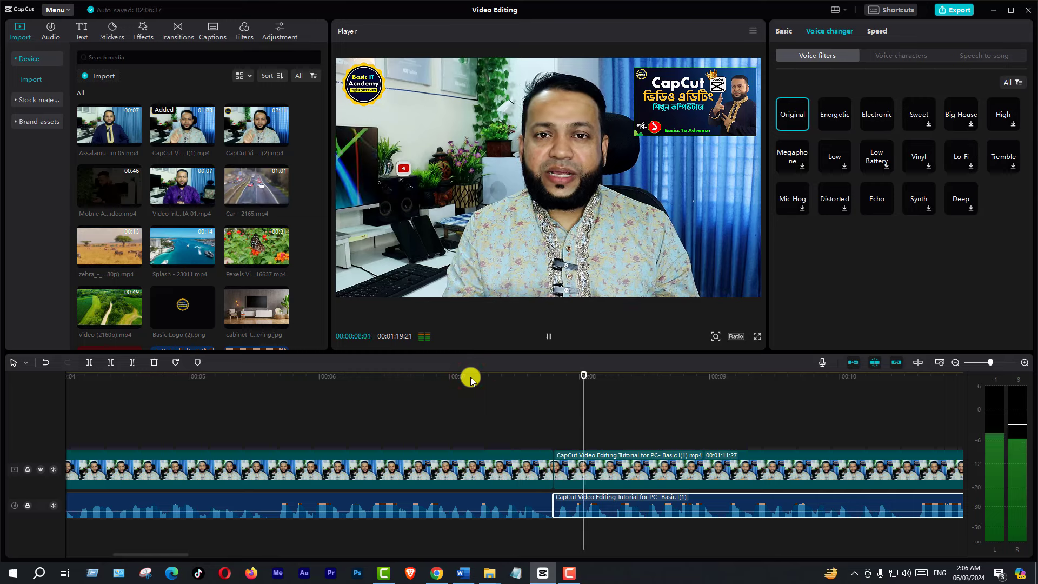
Play the section from about 00:00:52:15 to 00:00:55:00 to find where the speech ends and the outro graphic begins.
{"action": "key", "text": "space"}
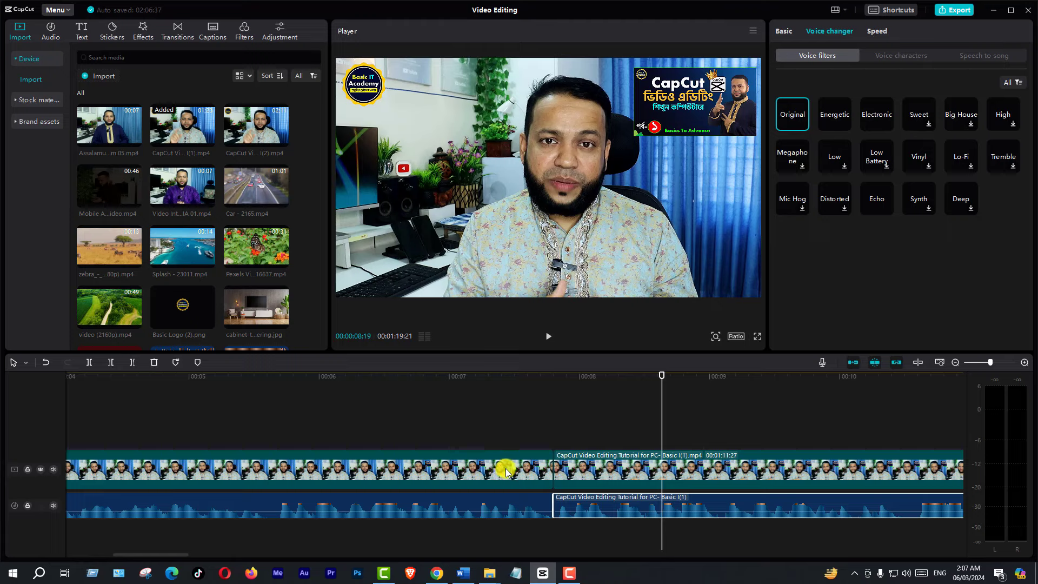
{"action": "left_click", "coordinate": [955, 363]}
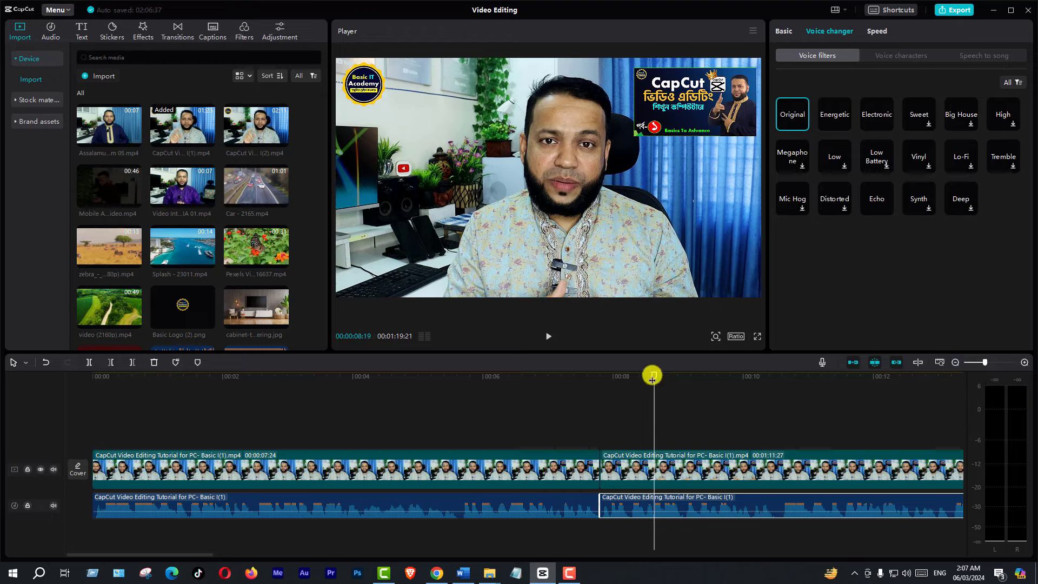
{"action": "left_click_drag", "start_coordinate": [654, 374], "coordinate": [767, 395]}
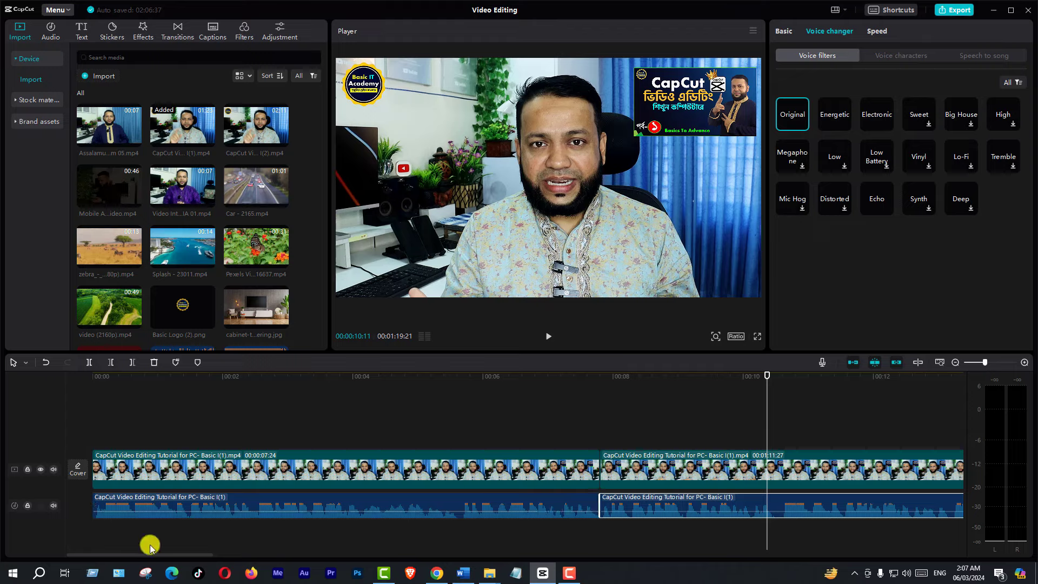
{"action": "left_click_drag", "start_coordinate": [151, 553], "coordinate": [669, 570]}
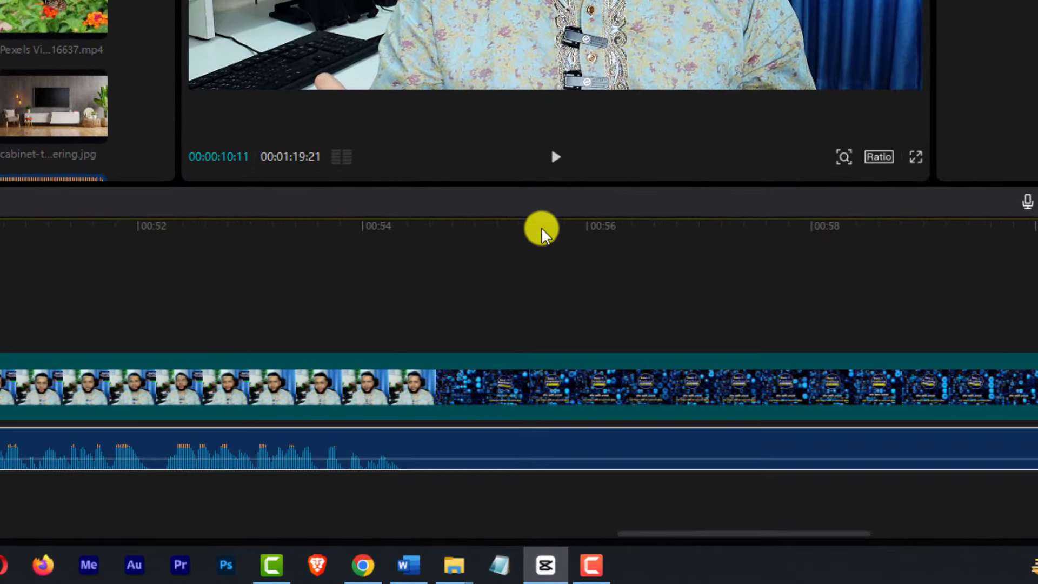
{"action": "left_click", "coordinate": [542, 229]}
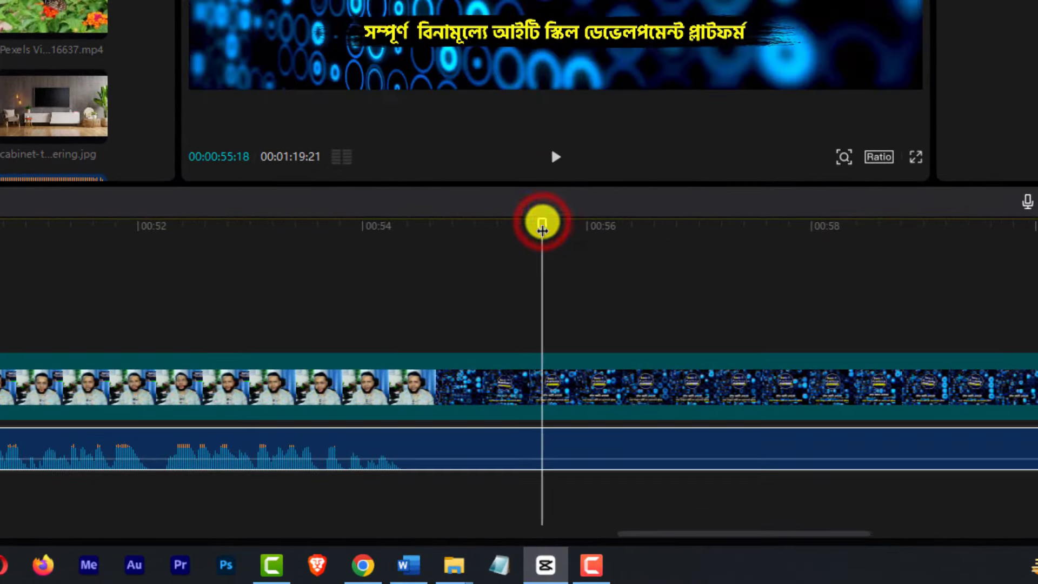
{"action": "key", "text": "space"}
{"action": "left_click", "coordinate": [192, 218]}
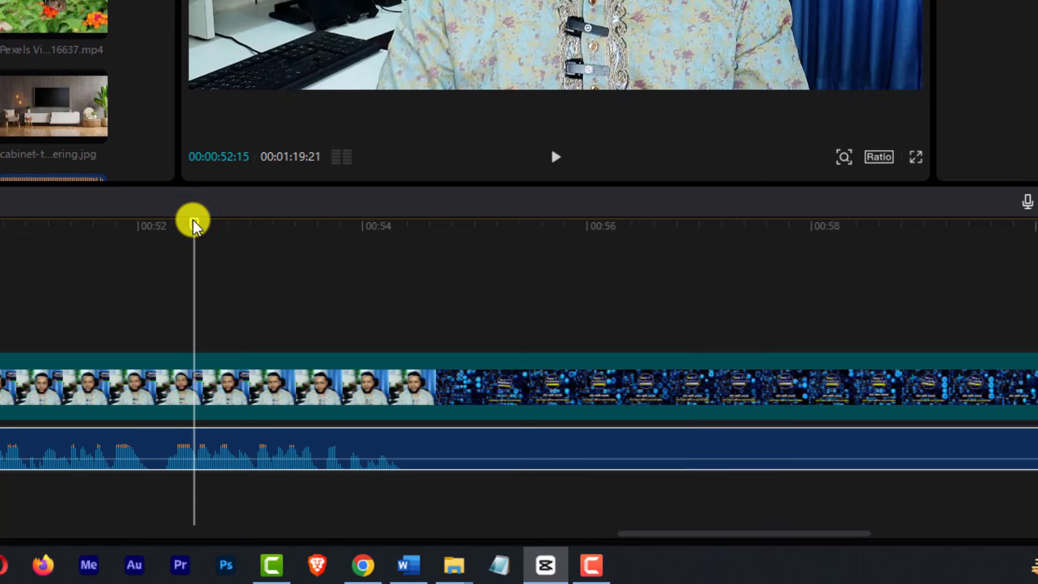
{"action": "key", "text": "space"}
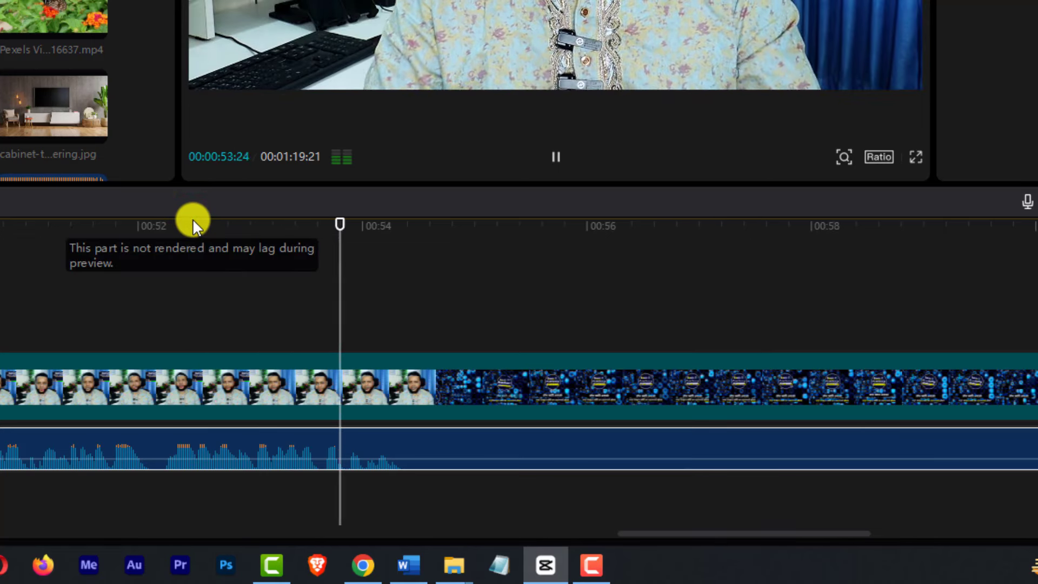
{"action": "key", "text": "space"}
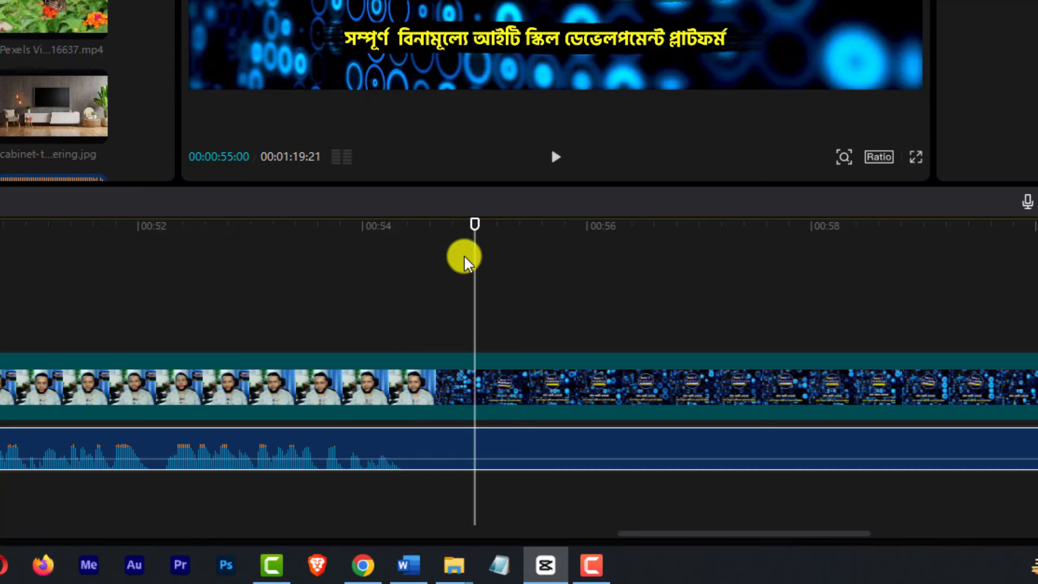
Trim the video and its extracted audio at 00:00:54:12, removing the silent outro after that point.
{"action": "left_click_drag", "start_coordinate": [476, 222], "coordinate": [408, 248]}
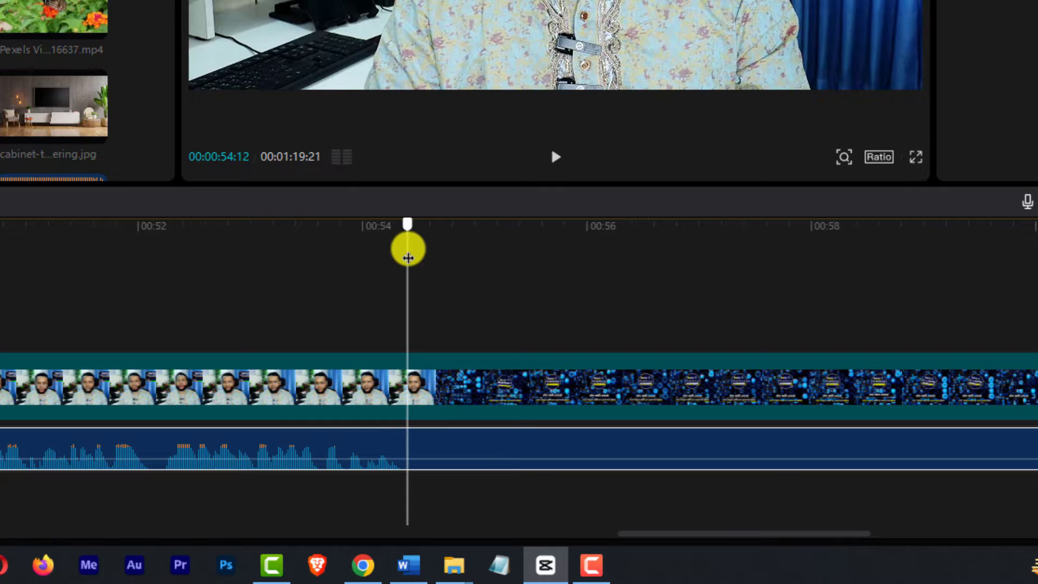
{"action": "left_click", "coordinate": [445, 366]}
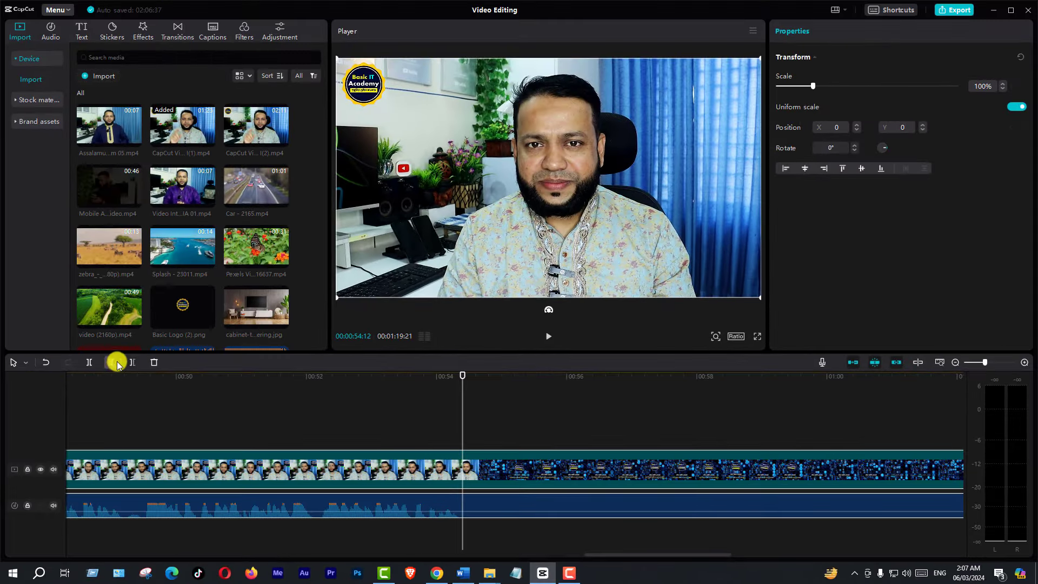
{"action": "left_click", "coordinate": [134, 363]}
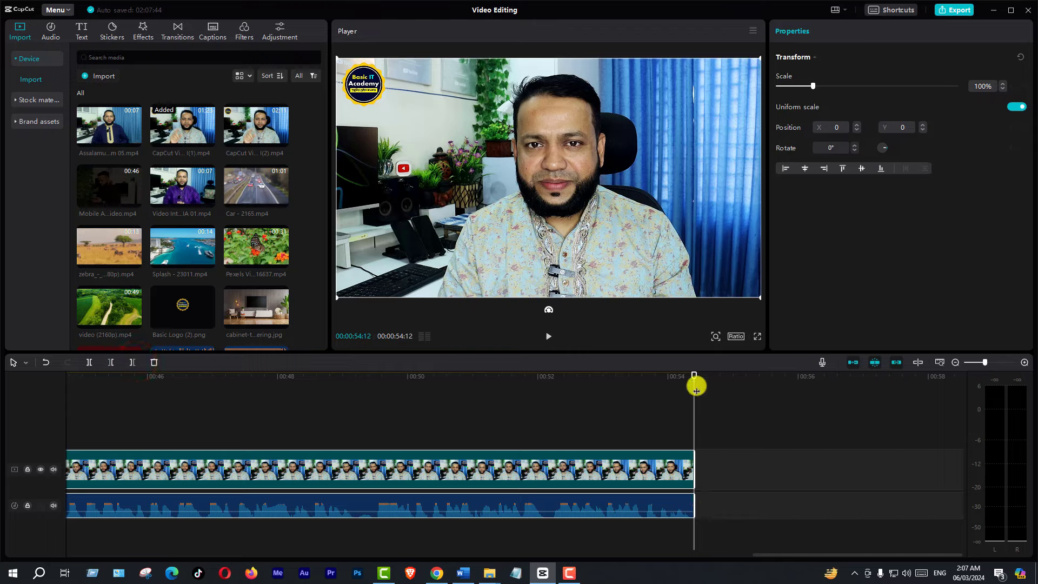
Play the last seconds from about 00:00:51:01 to check the trimmed ending.
{"action": "left_click", "coordinate": [694, 371]}
{"action": "left_click_drag", "start_coordinate": [693, 377], "coordinate": [475, 419]}
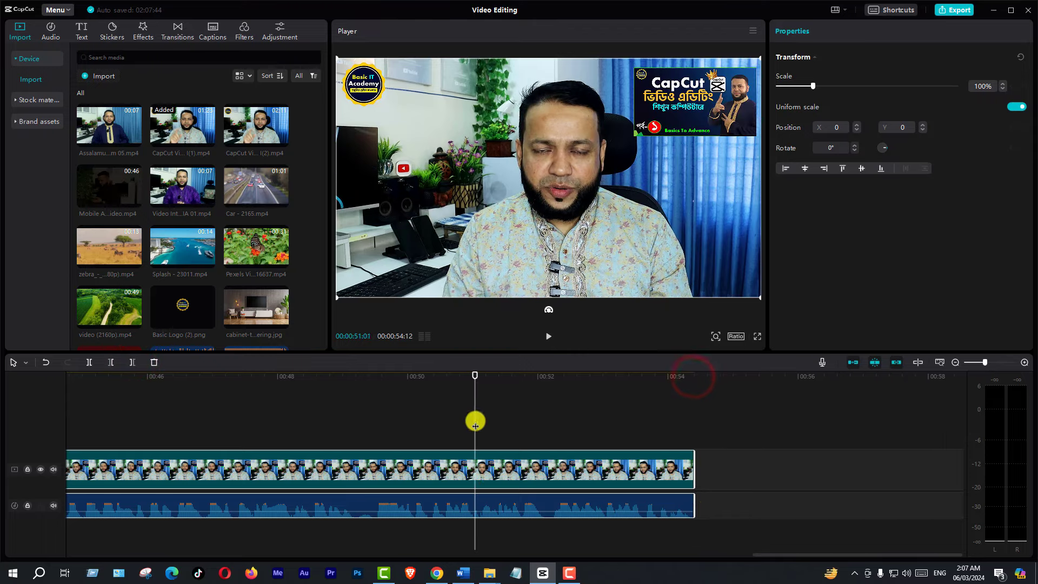
{"action": "key", "text": "space"}
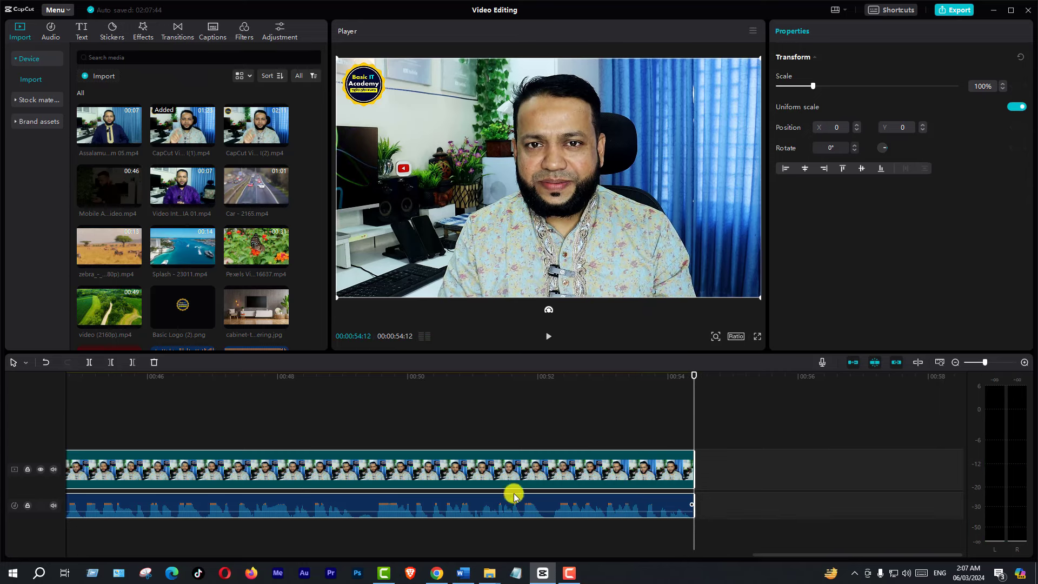
Select the extracted audio clip near the end of the timeline and show its basic audio settings.
{"action": "left_click", "coordinate": [595, 488]}
{"action": "left_click", "coordinate": [591, 503]}
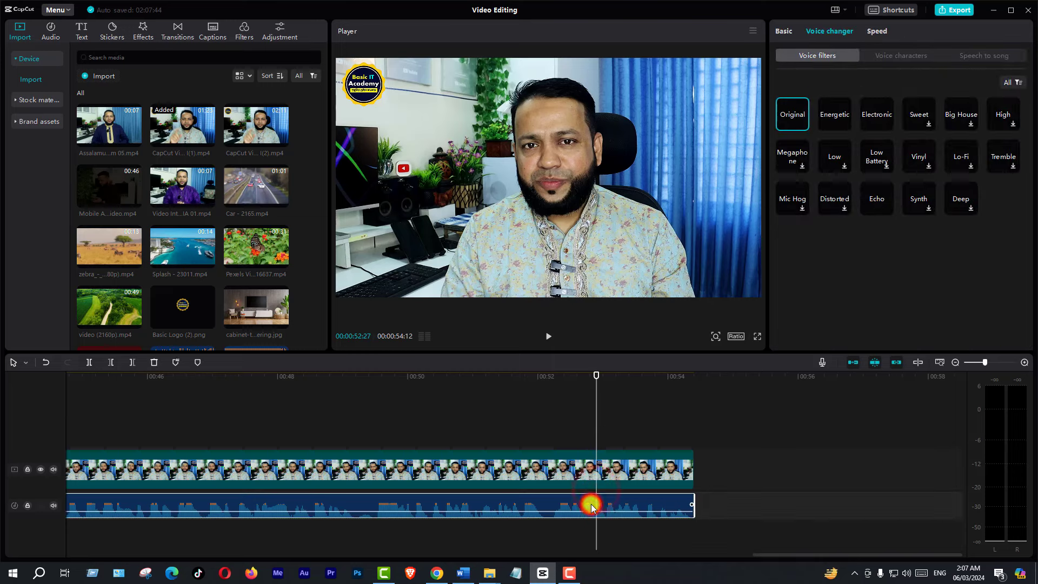
{"action": "left_click", "coordinate": [787, 32]}
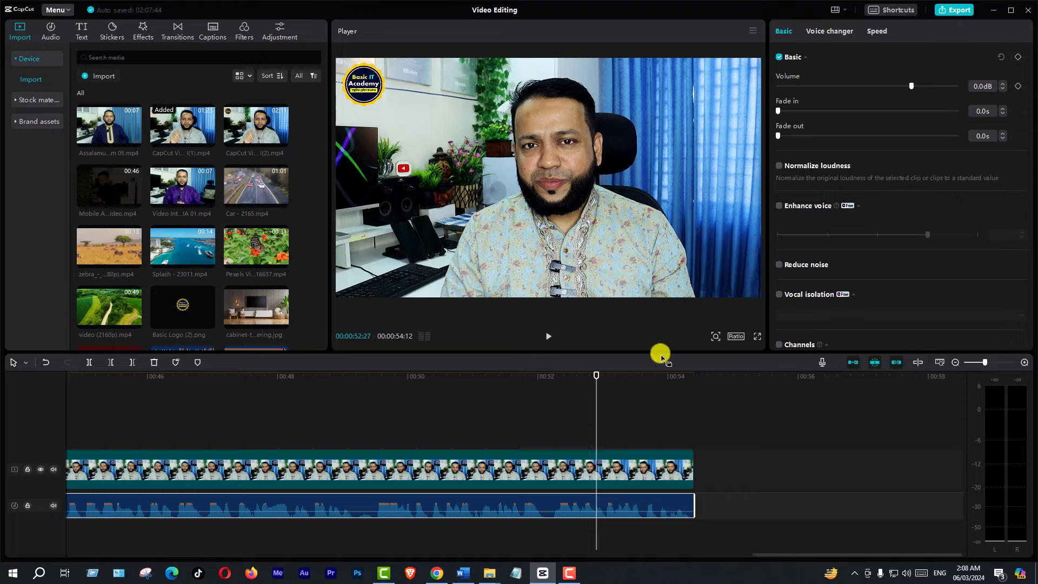
Return to the start of the timeline, play roughly the first two seconds, and rewind to 00:00:00:00.
{"action": "scroll", "coordinate": [621, 463], "scroll_direction": "left", "scroll_amount": 10}
{"action": "left_click", "coordinate": [621, 463]}
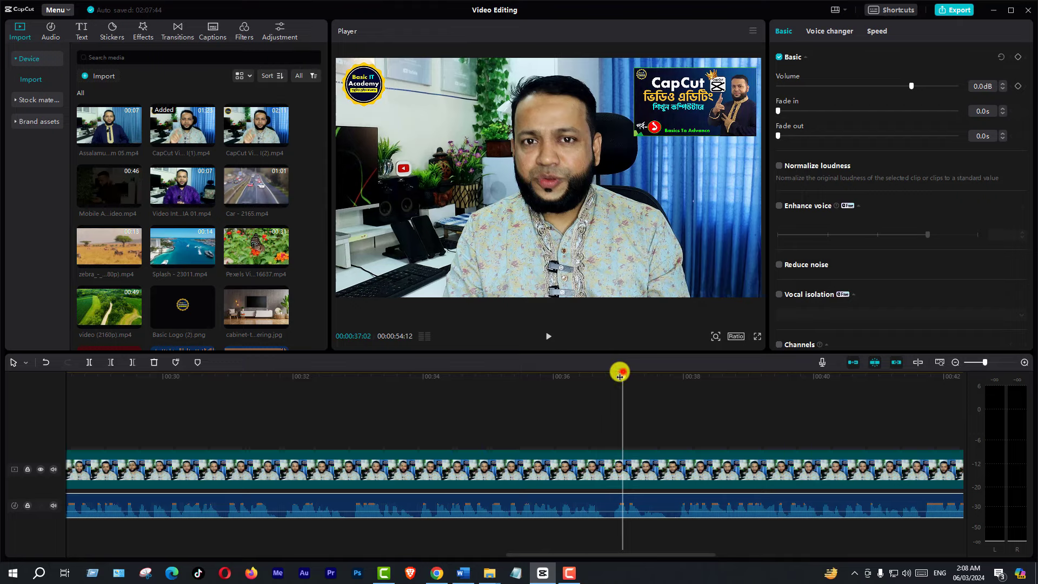
{"action": "left_click_drag", "start_coordinate": [620, 373], "coordinate": [1, 477]}
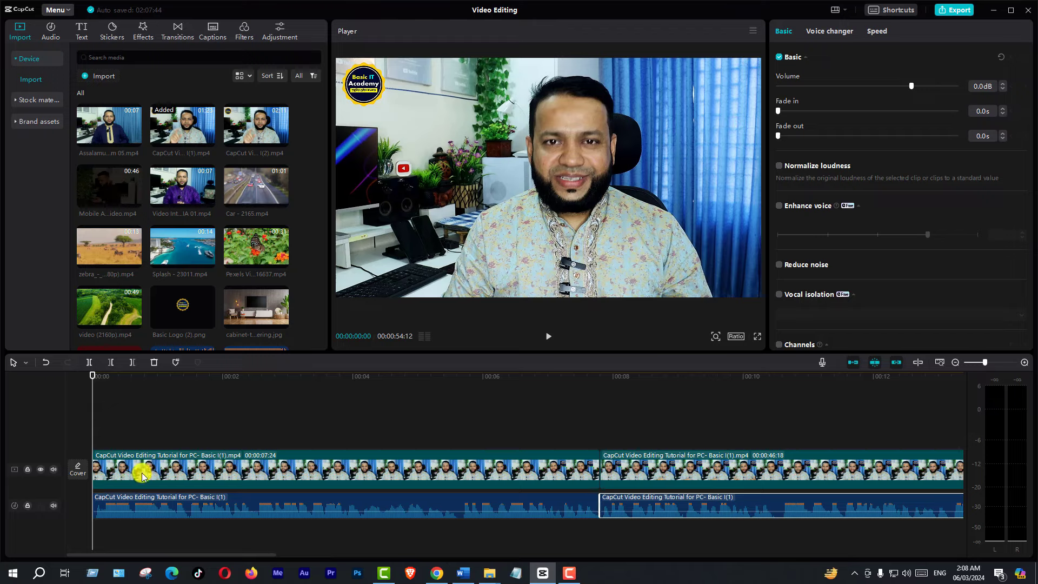
{"action": "key", "text": "space"}
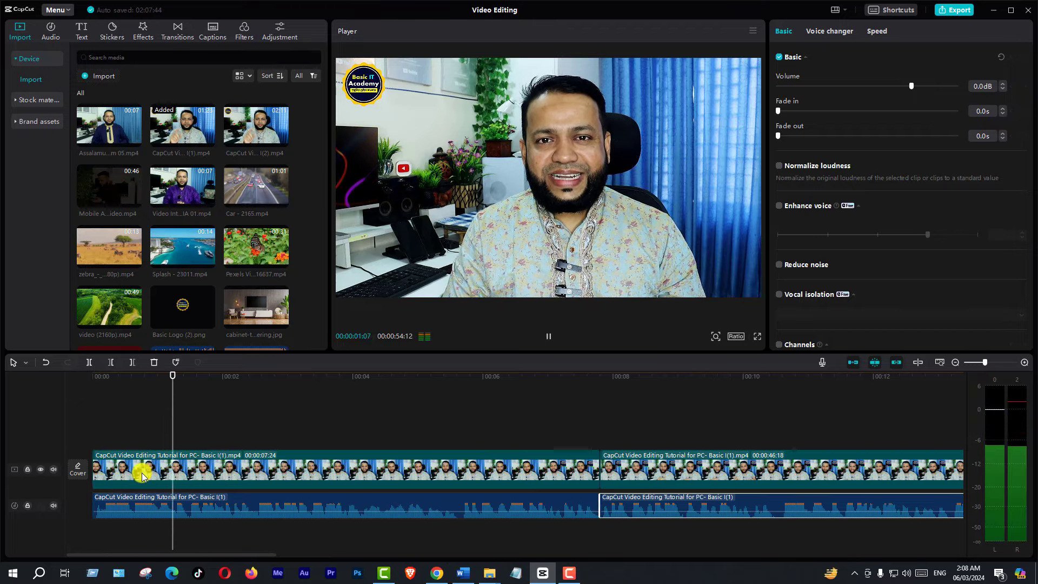
{"action": "key", "text": "space"}
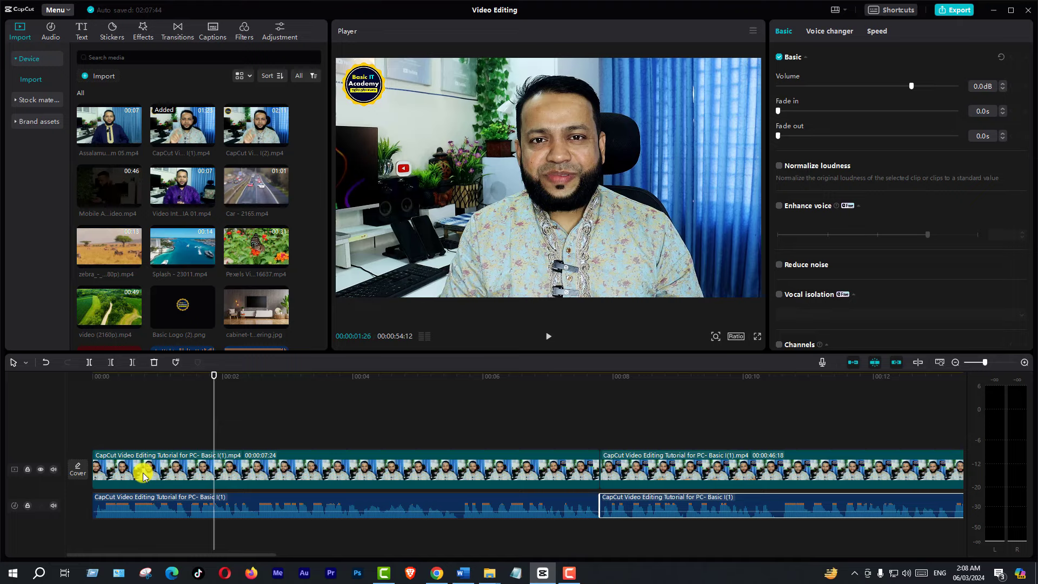
{"action": "left_click_drag", "start_coordinate": [214, 373], "coordinate": [34, 387]}
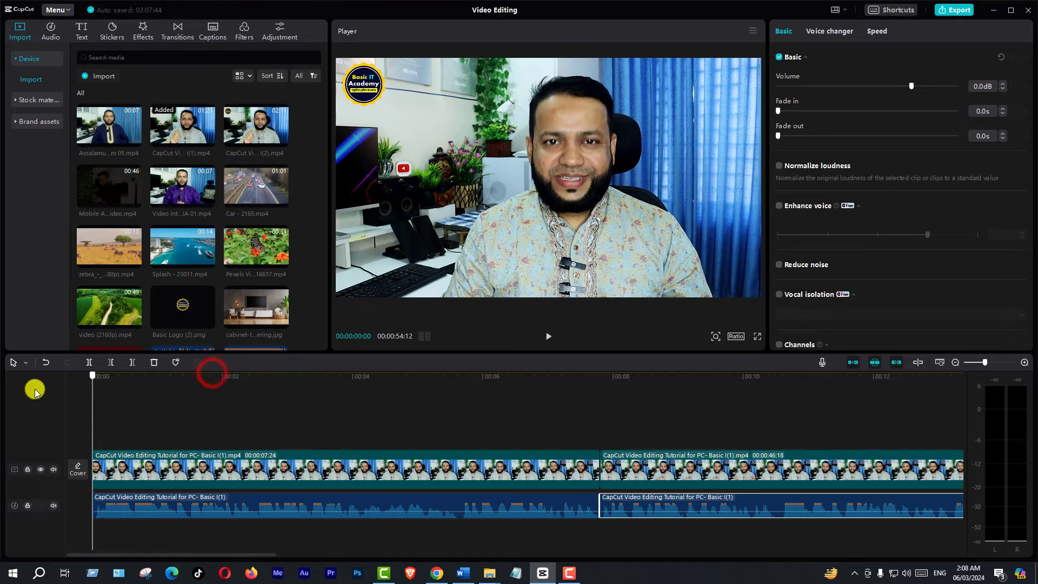
Play the opening with an enlarged waveform, from the start and again from about two and a half seconds, to examine how the speech begins.
{"action": "left_click", "coordinate": [991, 363]}
{"action": "key", "text": "space"}
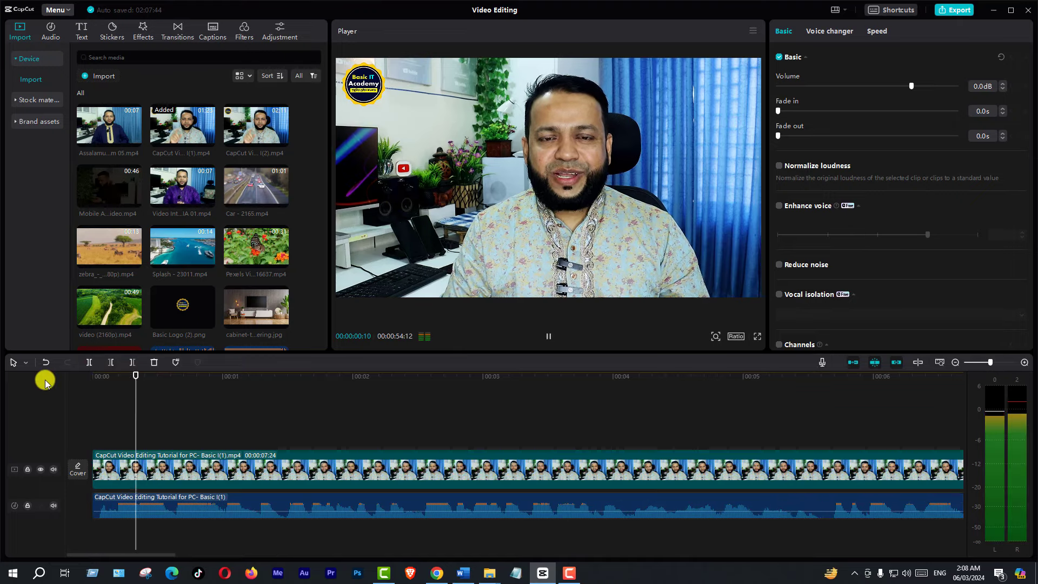
{"action": "key", "text": "space"}
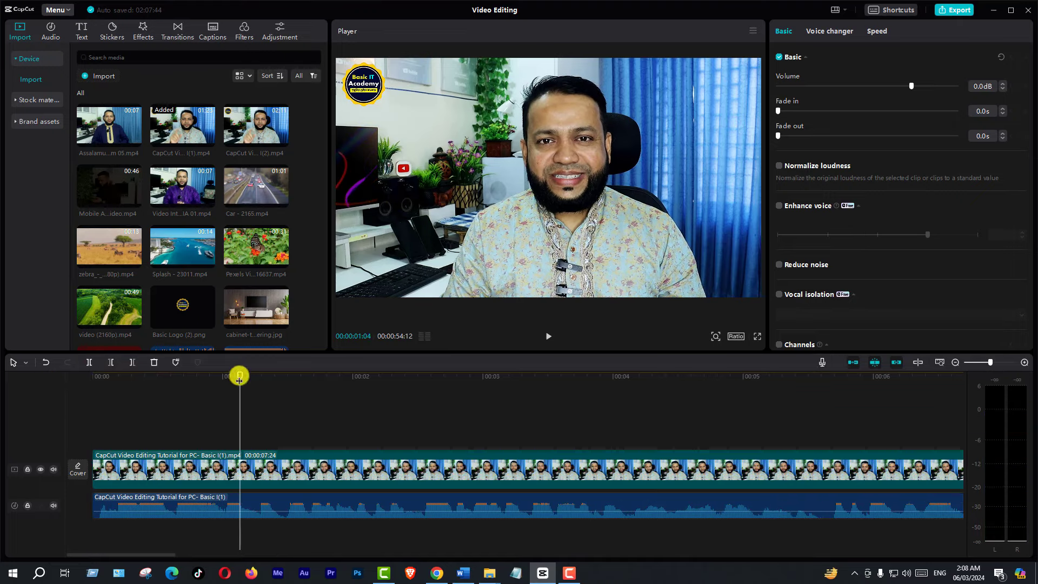
{"action": "left_click_drag", "start_coordinate": [239, 376], "coordinate": [422, 443]}
{"action": "key", "text": "space"}
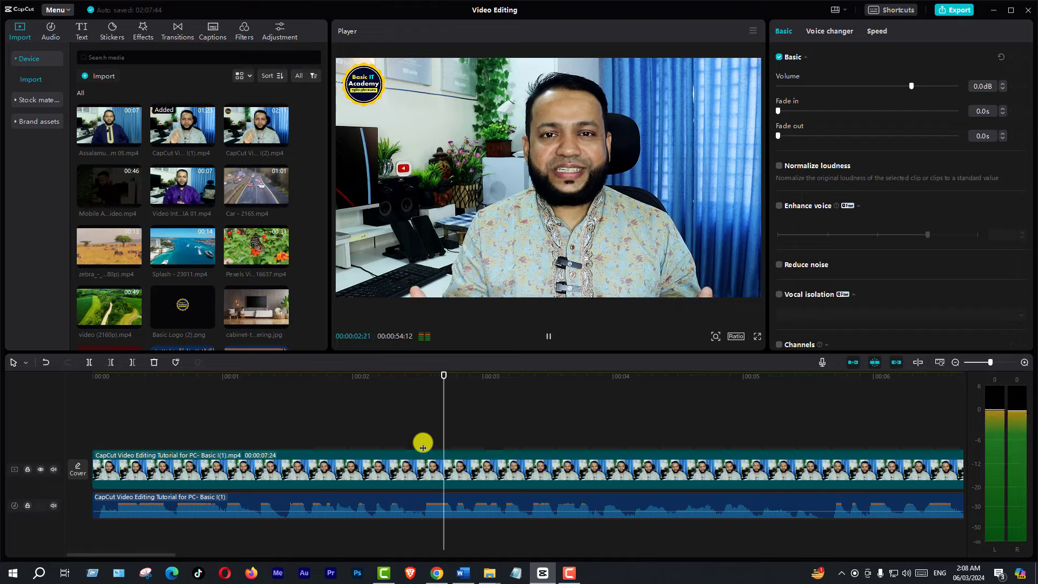
{"action": "key", "text": "space"}
{"action": "left_click_drag", "start_coordinate": [537, 370], "coordinate": [420, 406]}
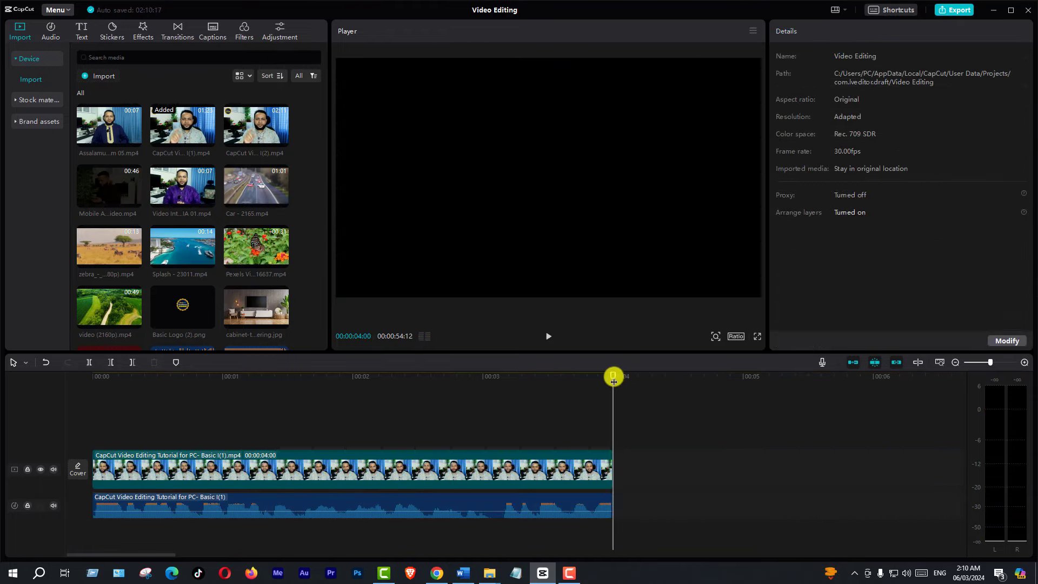
Select the audio clip under the 4-second opening video piece and return the playhead to 00:00:00:00.
{"action": "left_click_drag", "start_coordinate": [612, 377], "coordinate": [23, 433]}
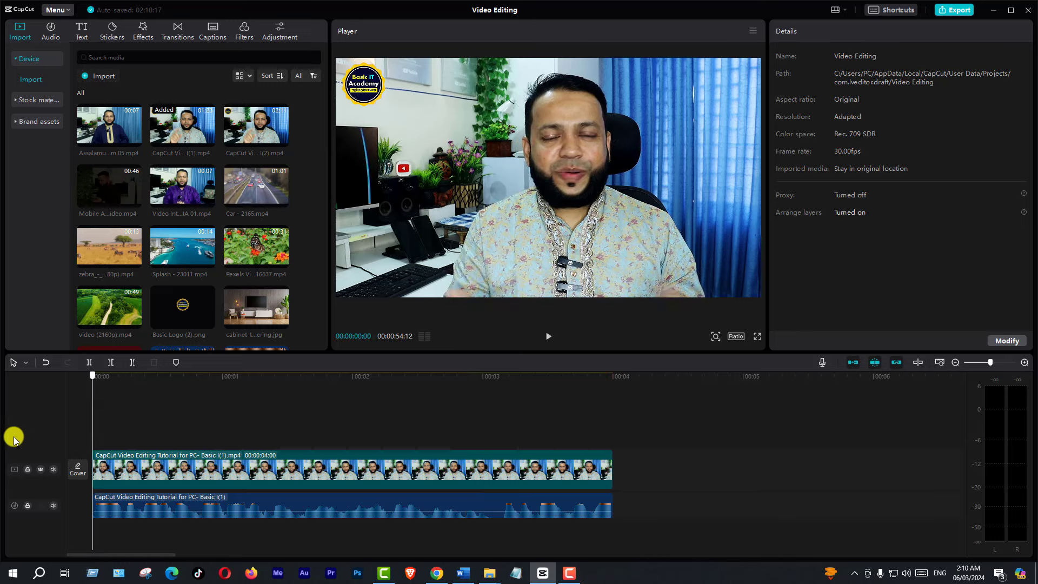
{"action": "left_click_drag", "start_coordinate": [92, 433], "coordinate": [192, 433]}
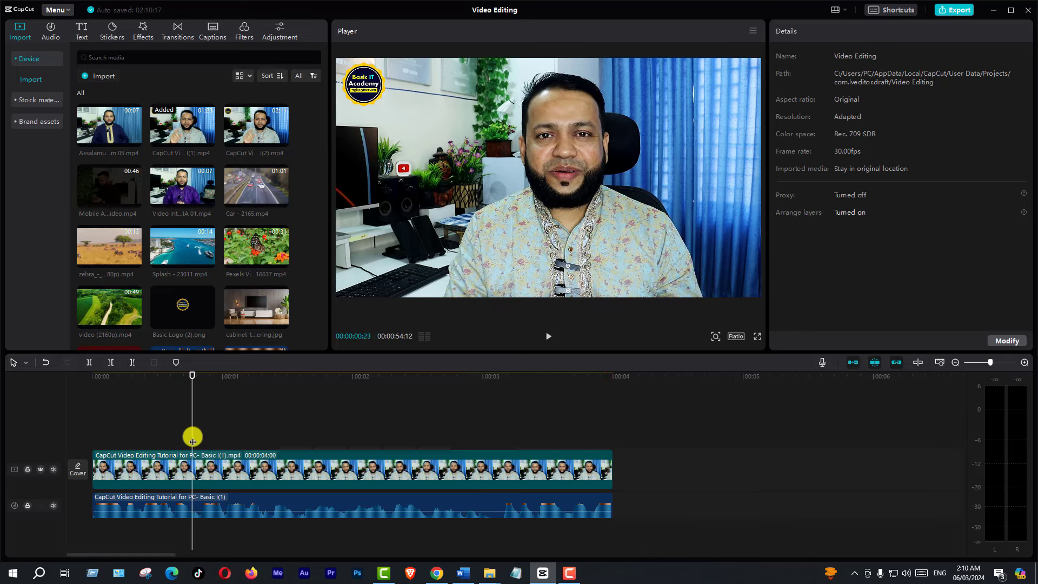
{"action": "left_click", "coordinate": [252, 511]}
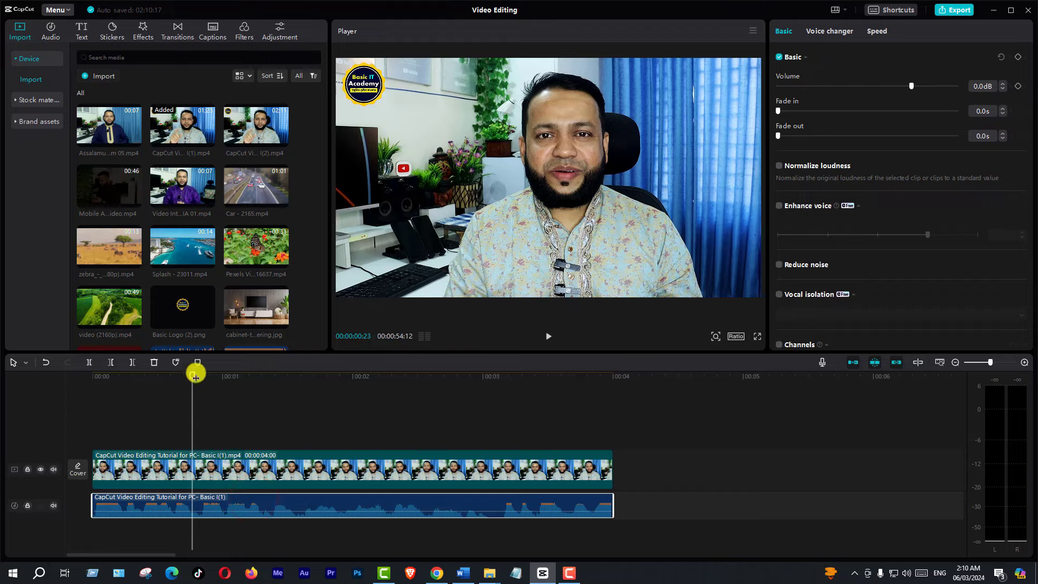
{"action": "left_click_drag", "start_coordinate": [195, 374], "coordinate": [90, 403]}
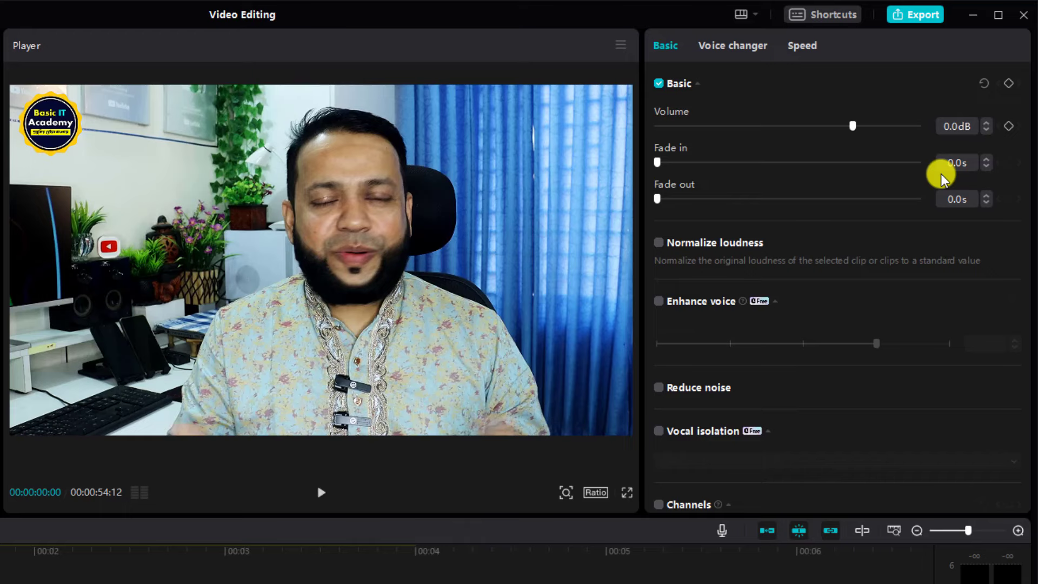
Try fade-in lengths of 0.3 s and 2.5 s on the selected audio clip, and settle on a 1.0 s fade-in.
{"action": "left_click", "coordinate": [657, 163]}
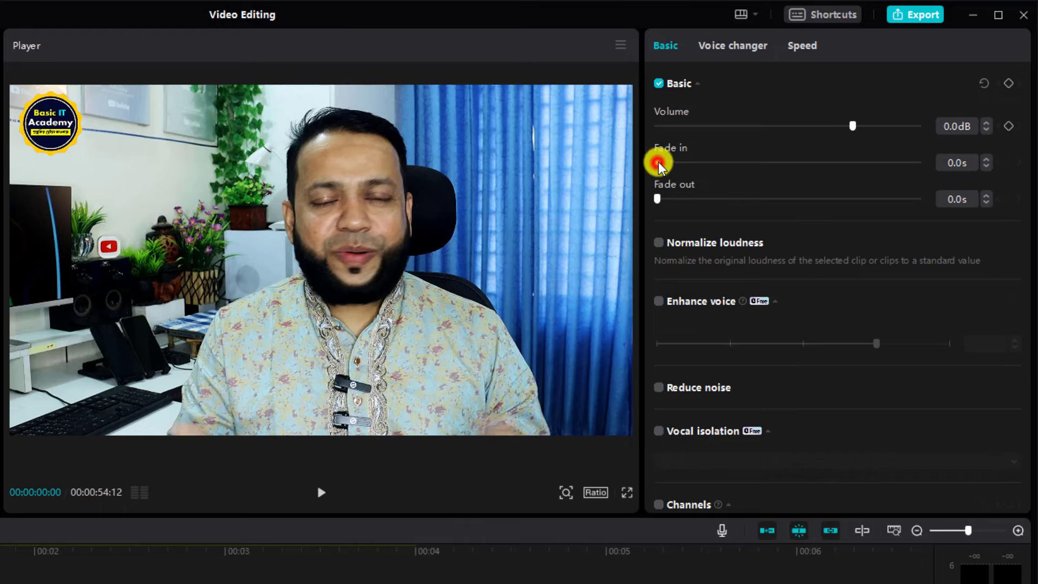
{"action": "left_click_drag", "start_coordinate": [658, 163], "coordinate": [679, 167]}
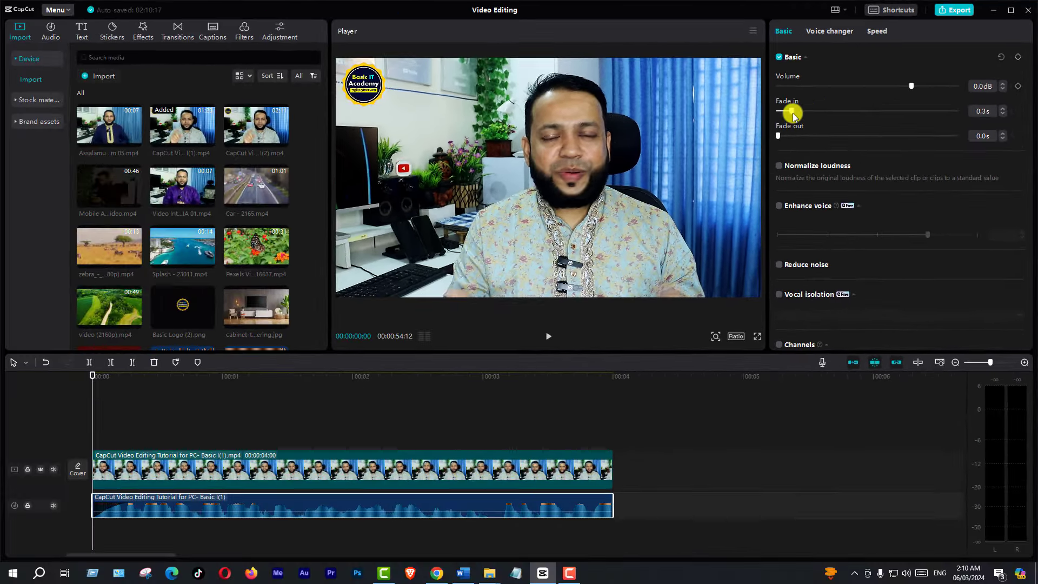
{"action": "left_click_drag", "start_coordinate": [792, 116], "coordinate": [781, 117]}
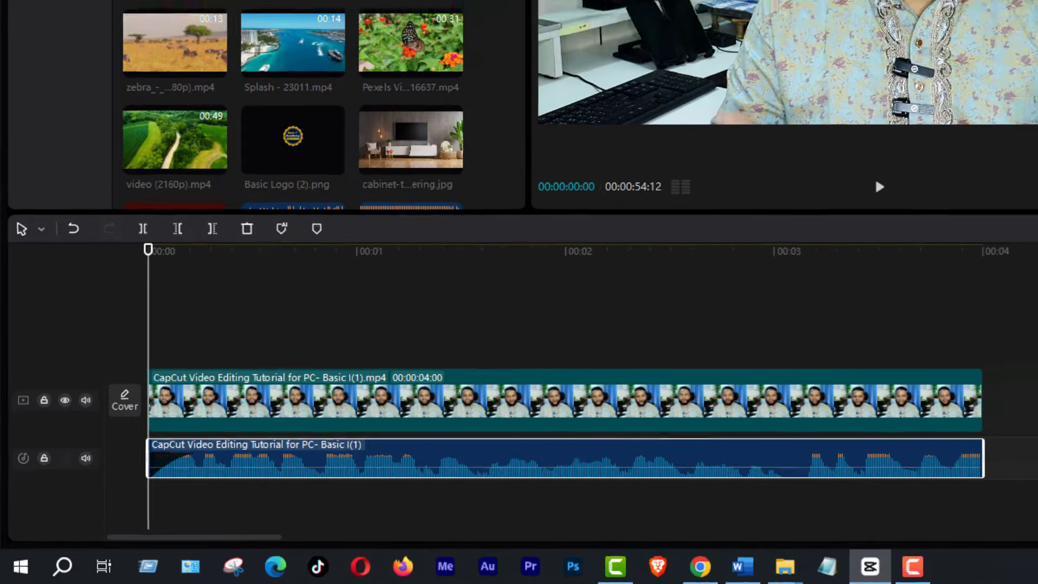
{"action": "left_click_drag", "start_coordinate": [812, 90], "coordinate": [891, 112]}
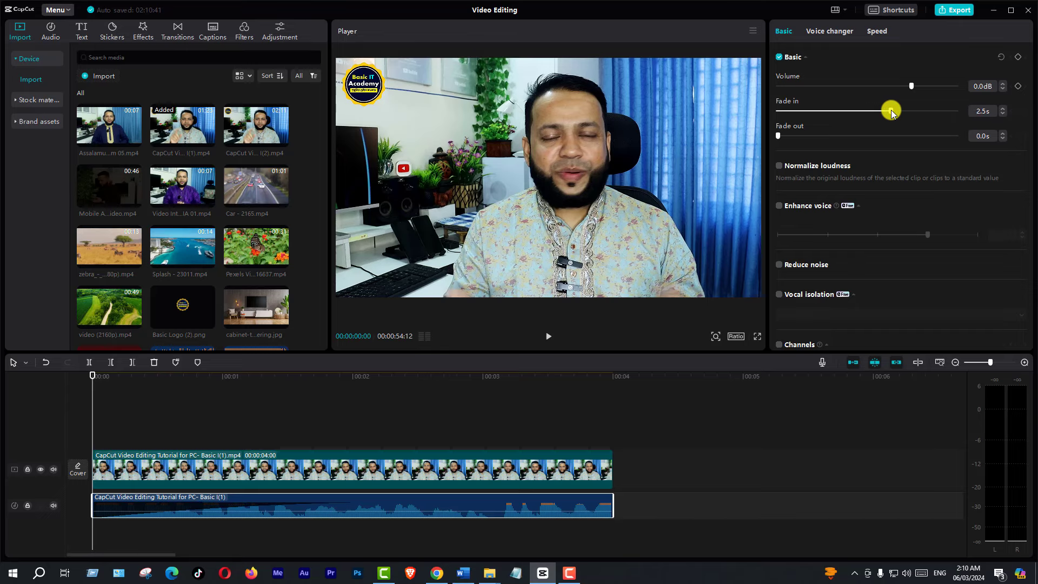
{"action": "left_click_drag", "start_coordinate": [891, 112], "coordinate": [825, 121]}
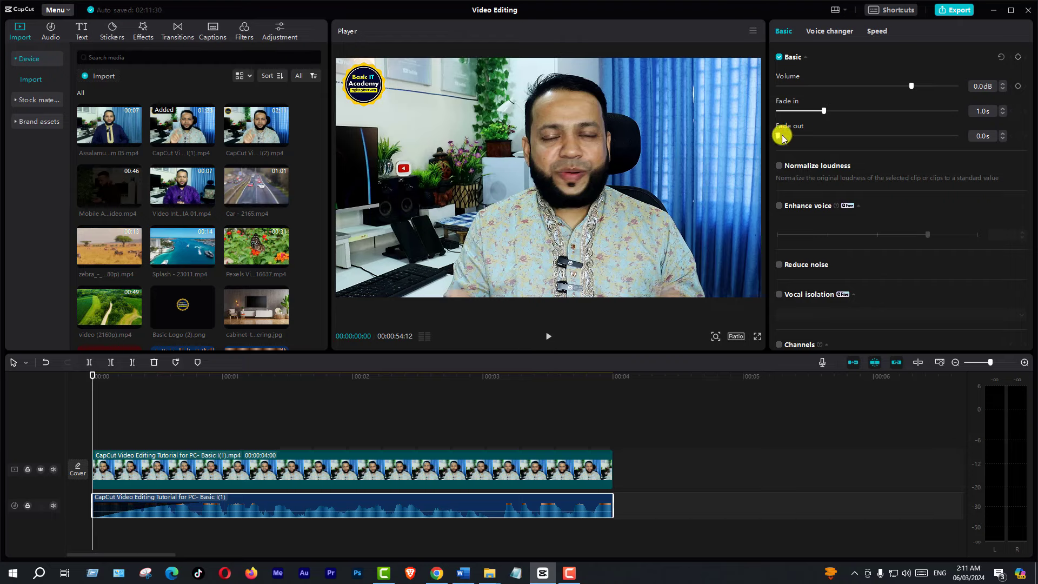
Set the selected audio clip's fade-out to 1.0 s and play the four-second piece to hear both fades.
{"action": "left_click_drag", "start_coordinate": [779, 135], "coordinate": [822, 143]}
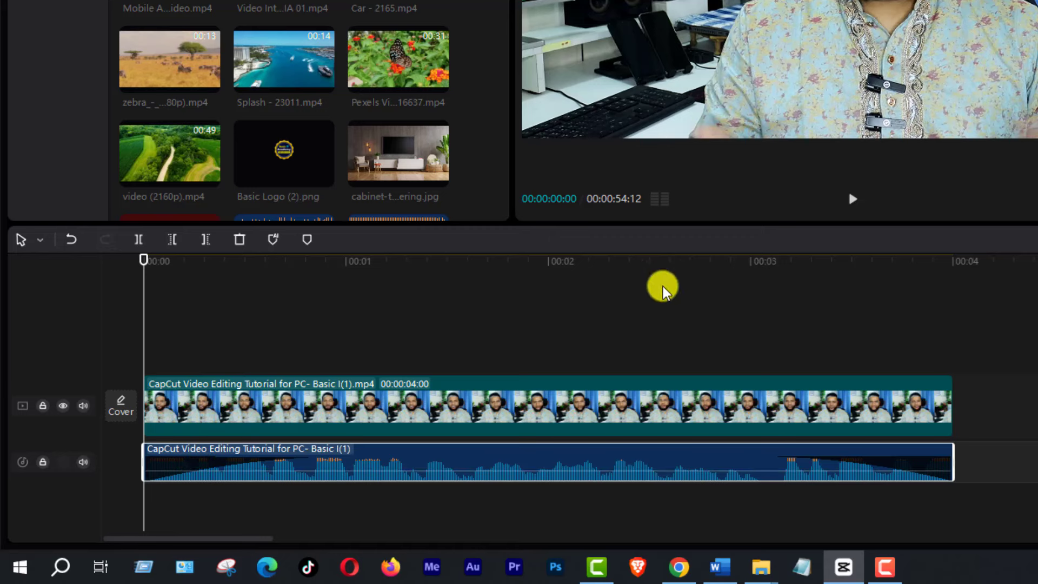
{"action": "key", "text": "space"}
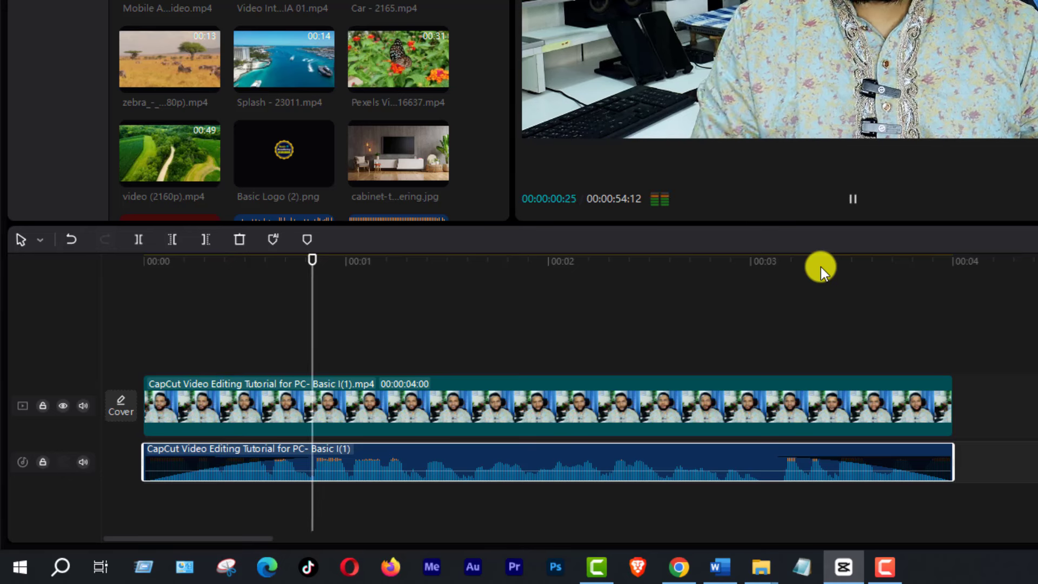
{"action": "key", "text": "space"}
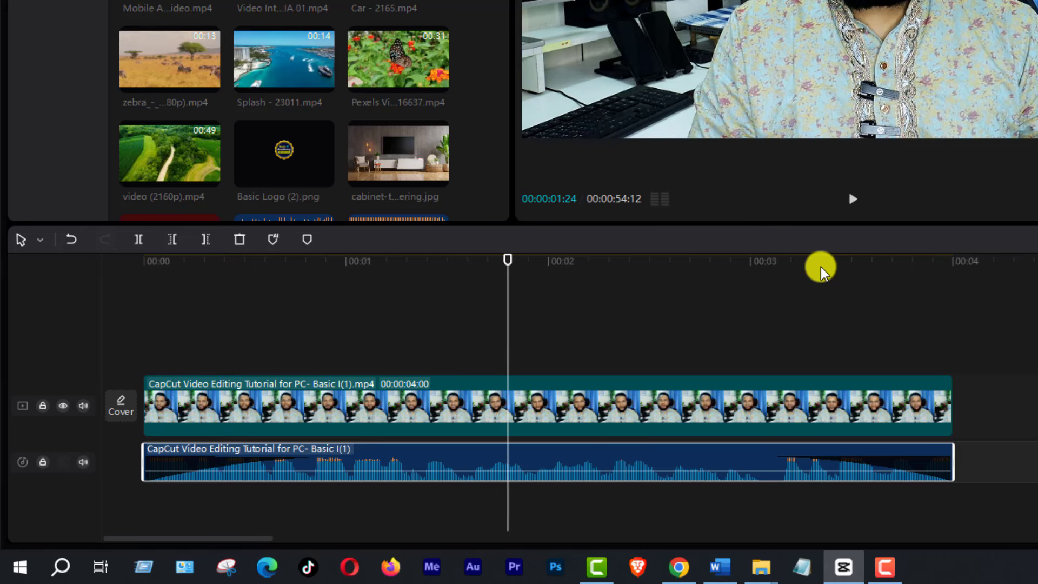
{"action": "key", "text": "space"}
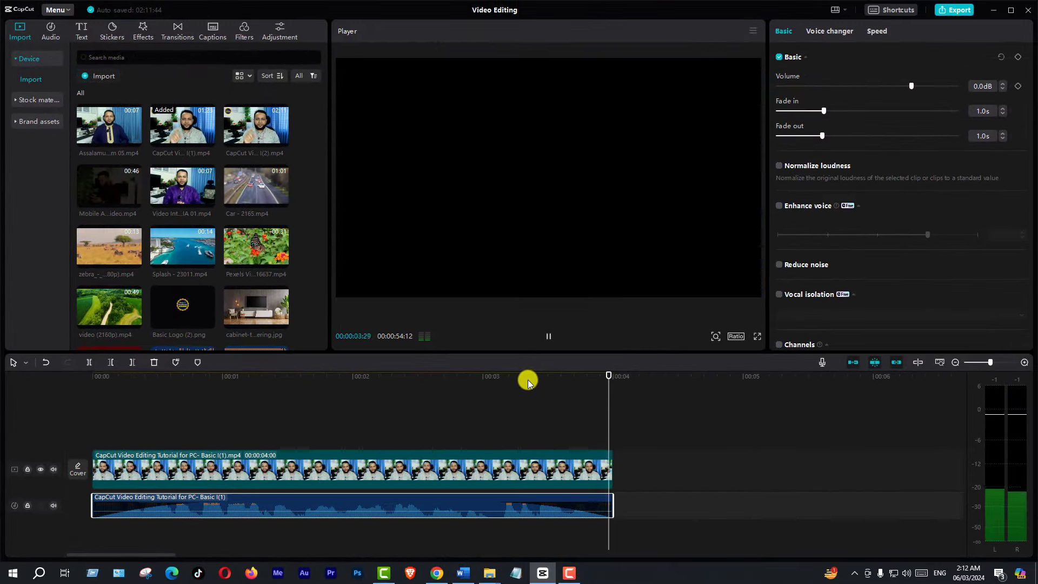
{"action": "key", "text": "space"}
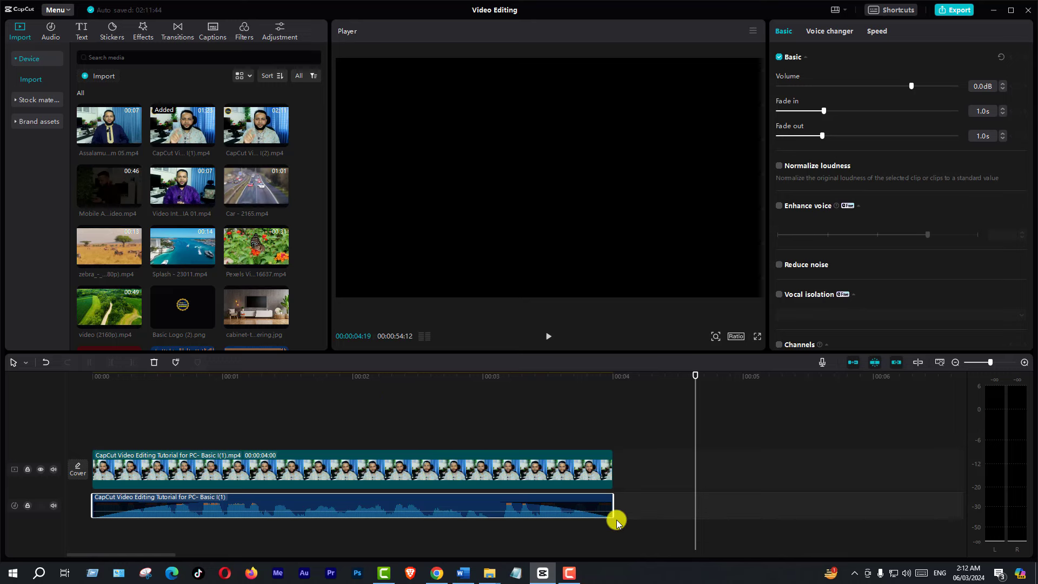
{"action": "left_click", "coordinate": [415, 388]}
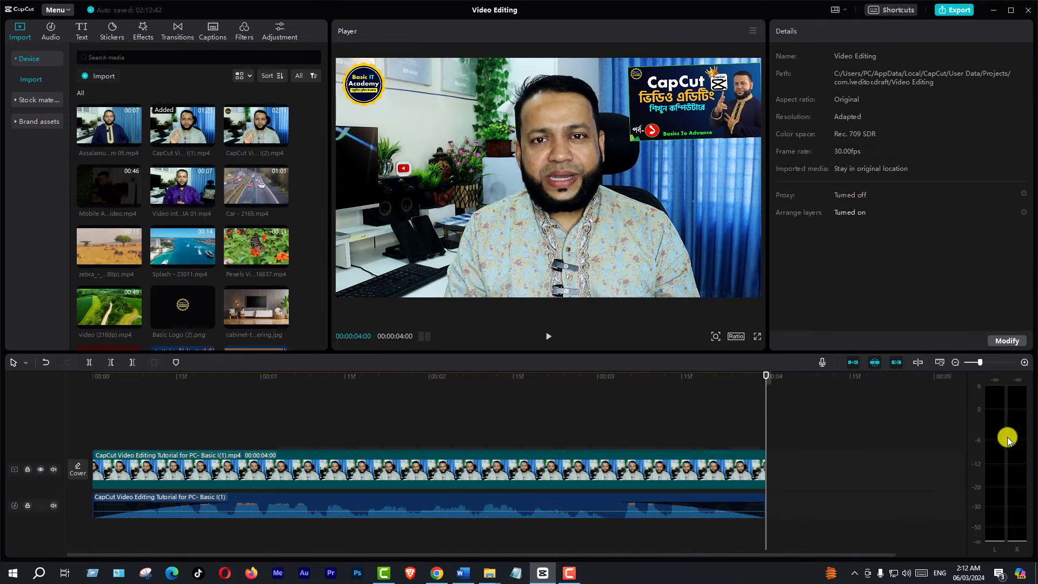
{"action": "key", "text": "space"}
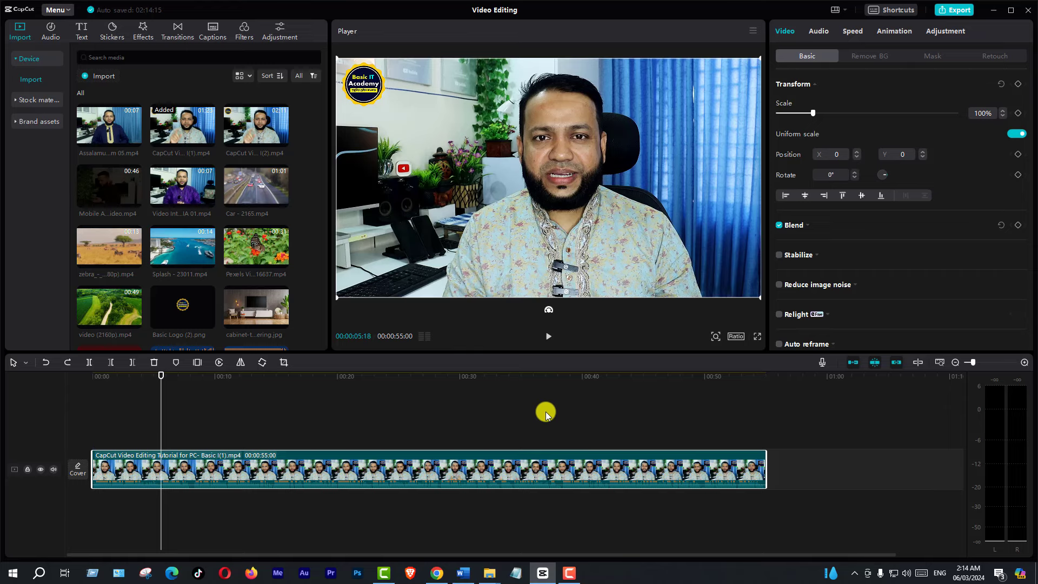
Extract the audio from the 55-second CapCut Video Editing Tutorial video clip onto its own track.
{"action": "left_click", "coordinate": [301, 465]}
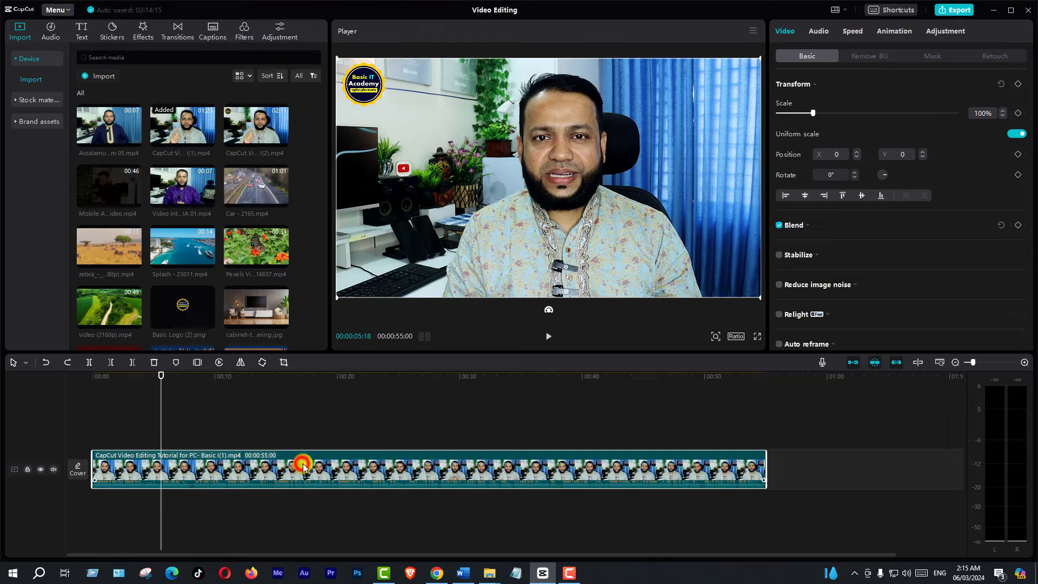
{"action": "right_click", "coordinate": [335, 465]}
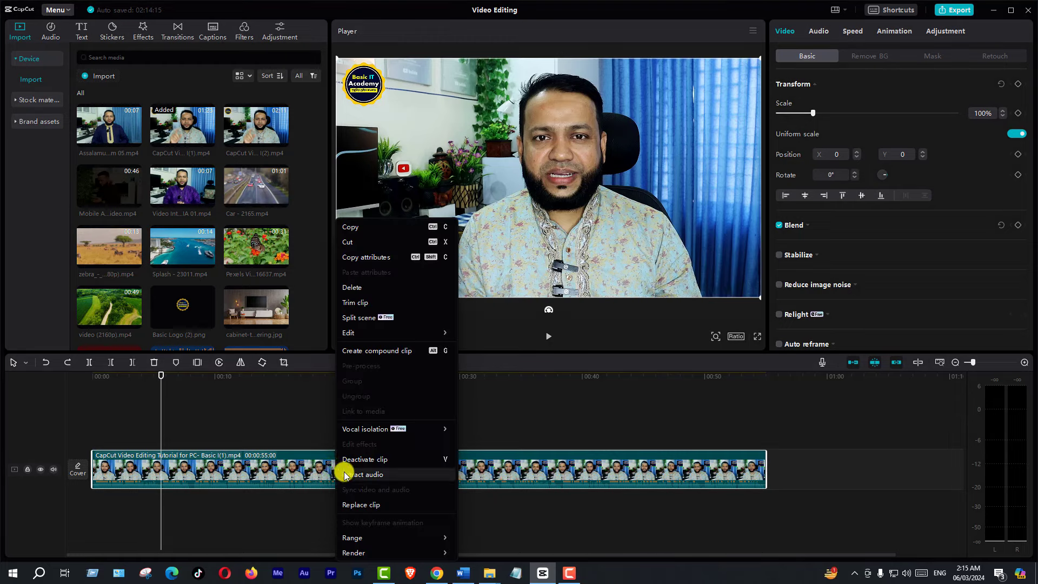
{"action": "left_click", "coordinate": [354, 474]}
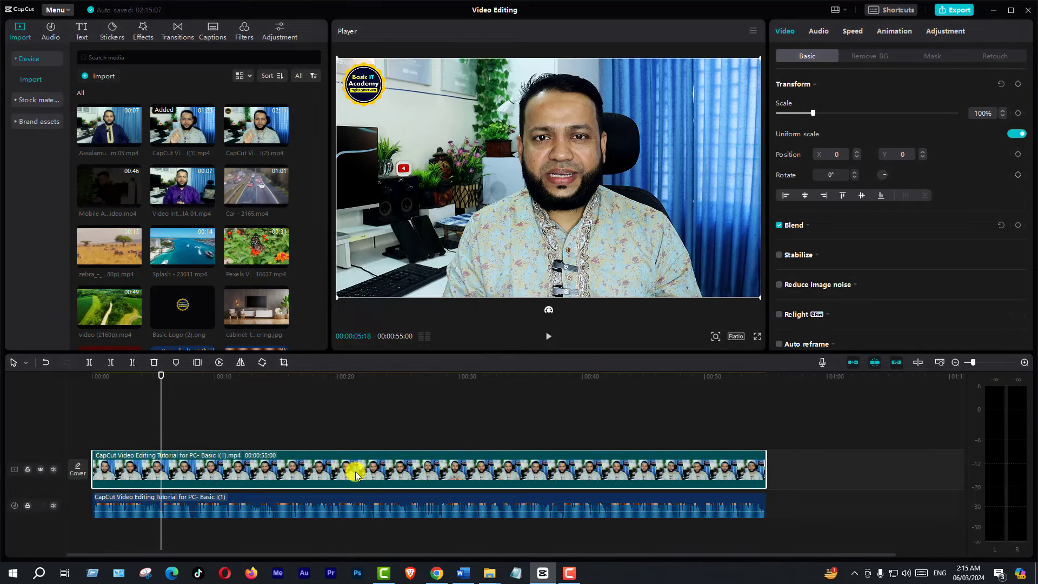
Select the extracted audio clip under the 55-second video and turn on Normalize loudness.
{"action": "left_click", "coordinate": [352, 502]}
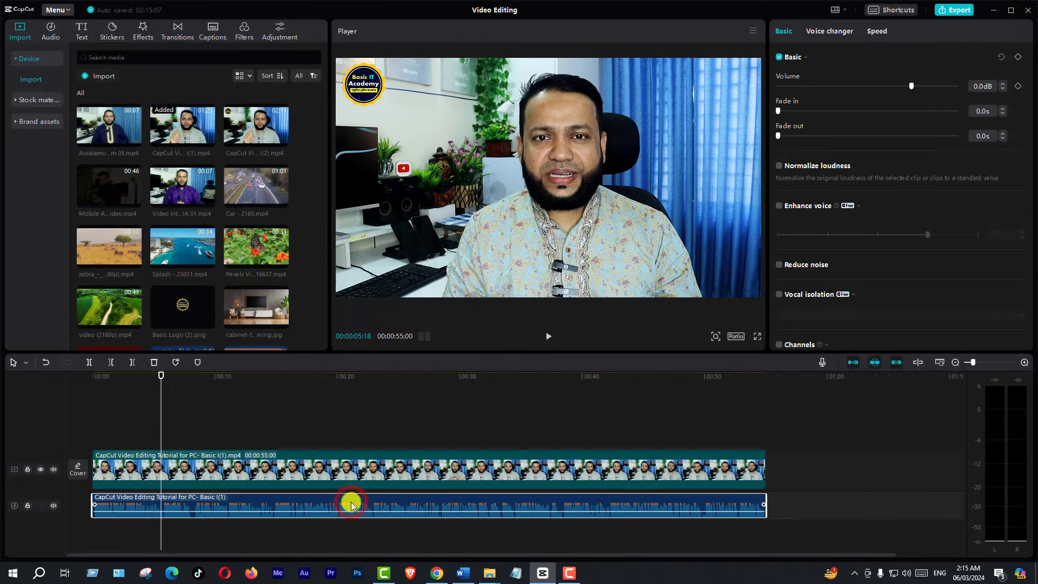
{"action": "left_click", "coordinate": [322, 505]}
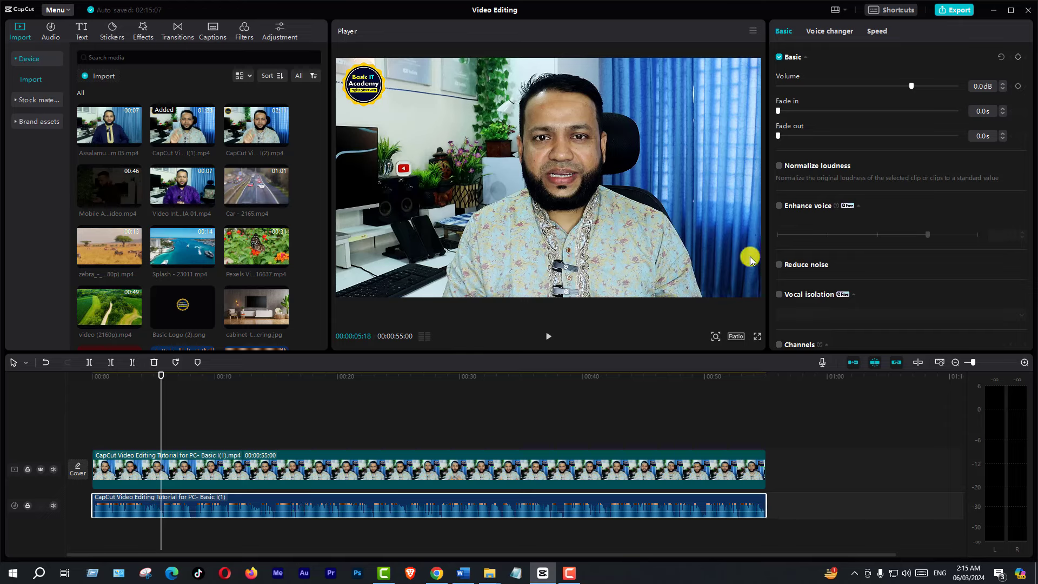
{"action": "left_click", "coordinate": [787, 33]}
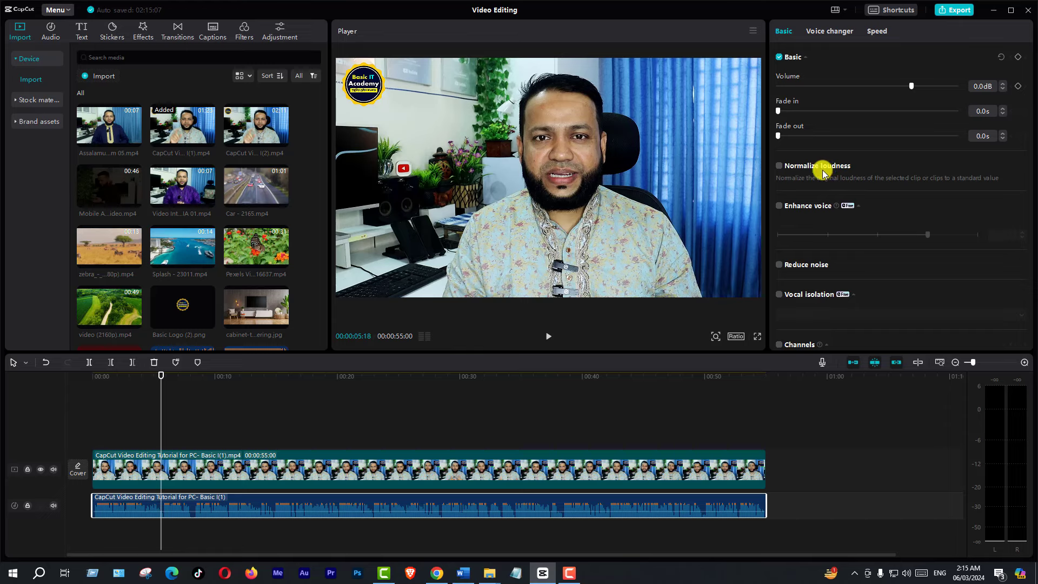
{"action": "mouse_move", "coordinate": [603, 504]}
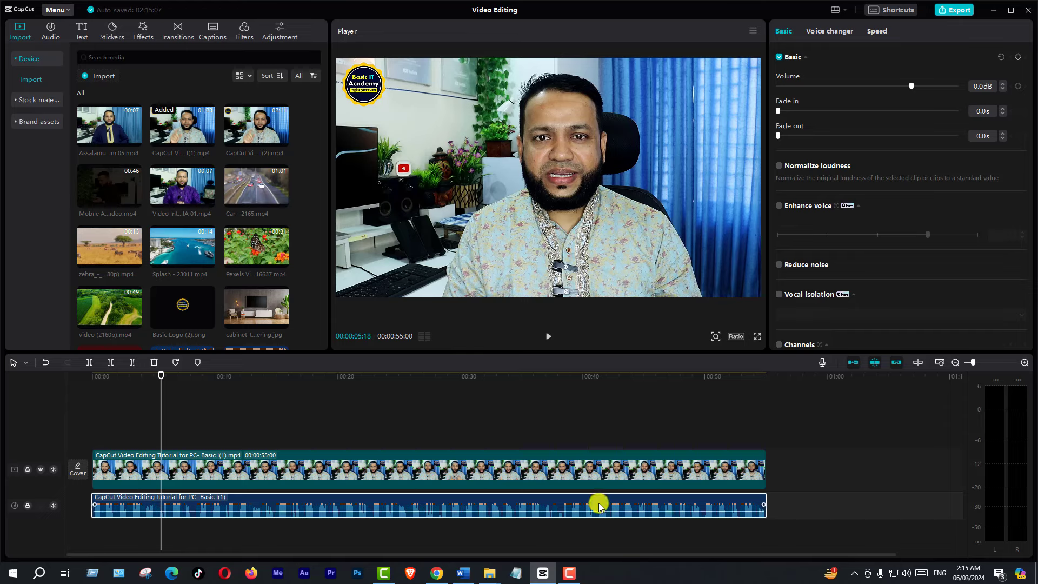
{"action": "left_click", "coordinate": [579, 504]}
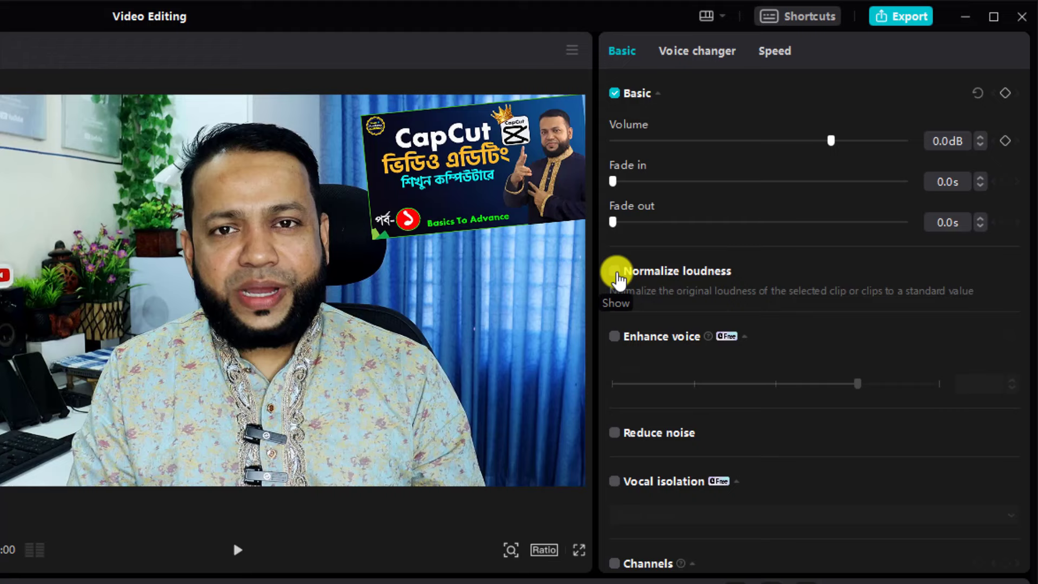
{"action": "left_click", "coordinate": [616, 274]}
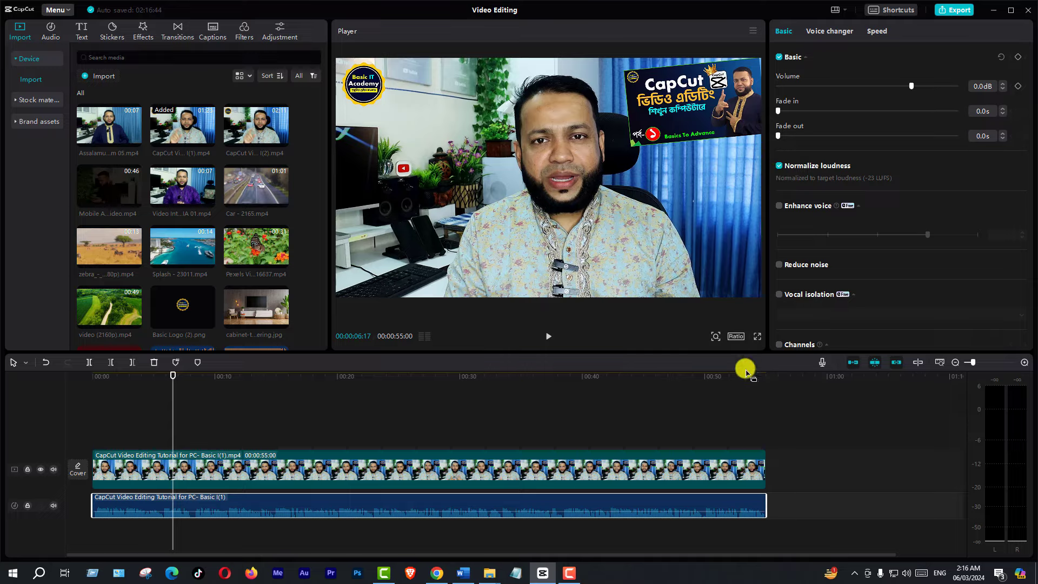
Play the normalized audio up to about 15 seconds, and switch Normalize loudness off and on again to compare the waveforms.
{"action": "key", "text": "space"}
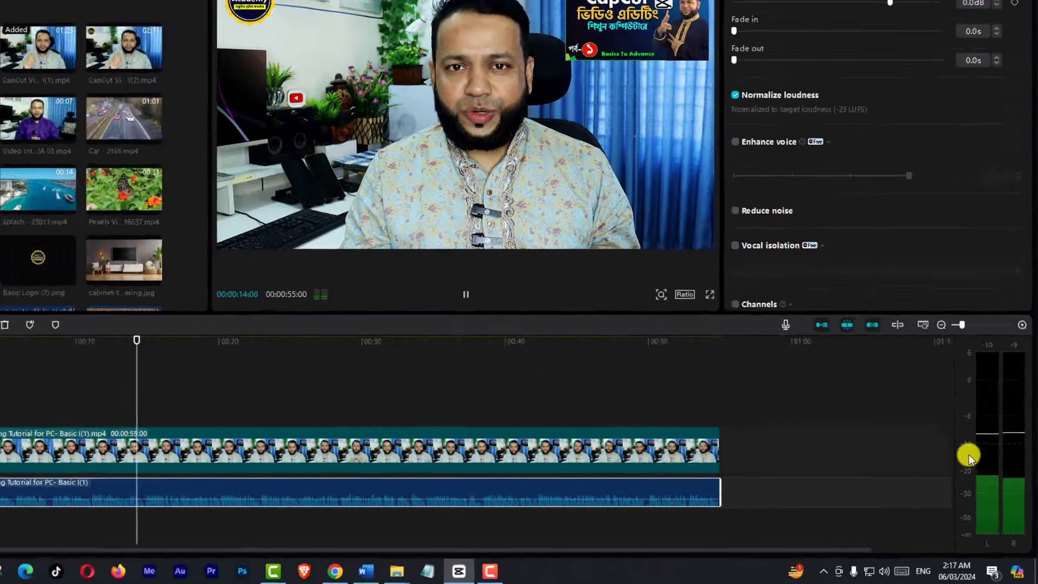
{"action": "key", "text": "space"}
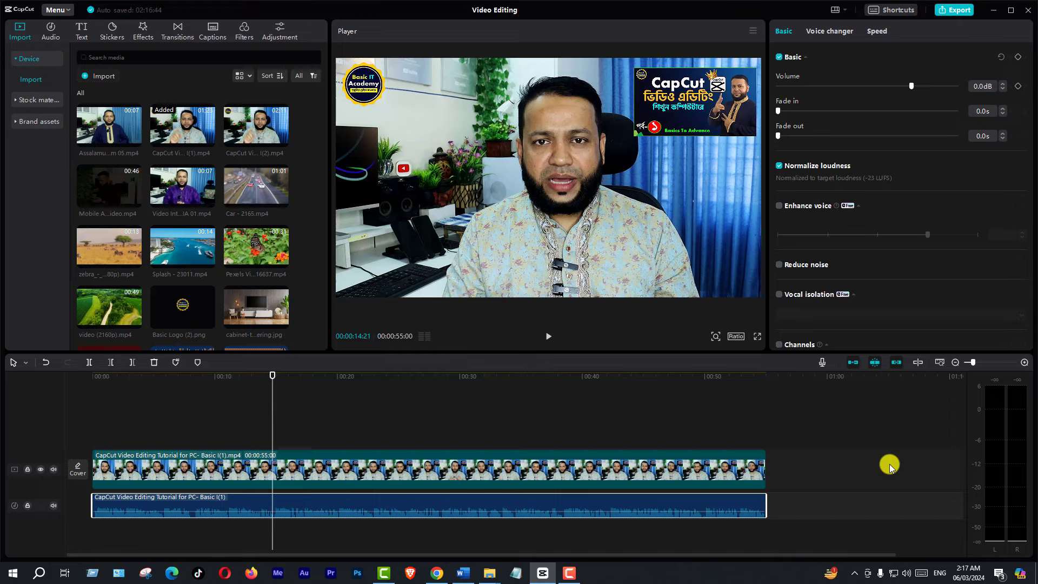
{"action": "key", "text": "space"}
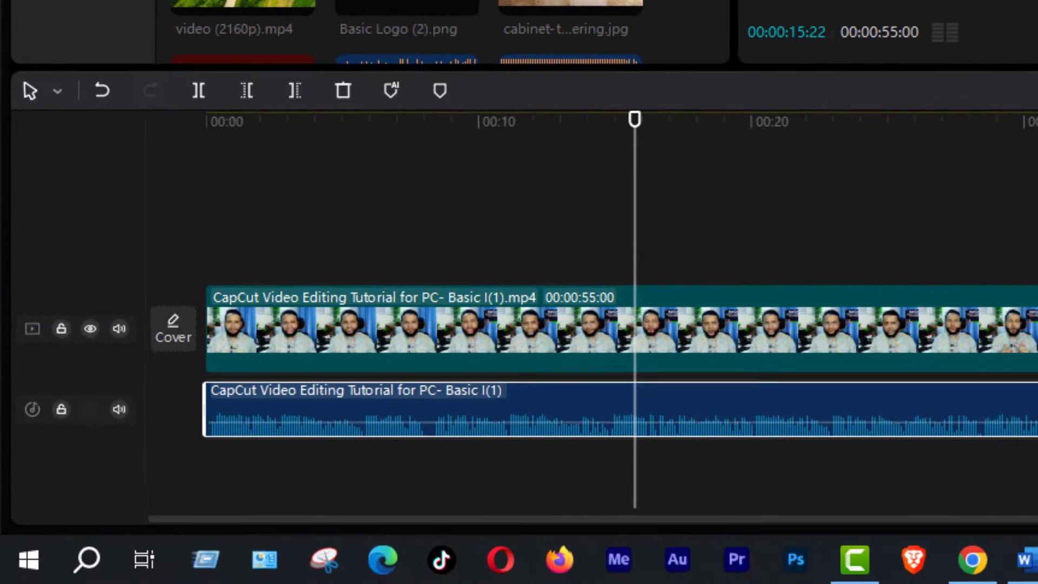
{"action": "key", "text": "ctrl+z"}
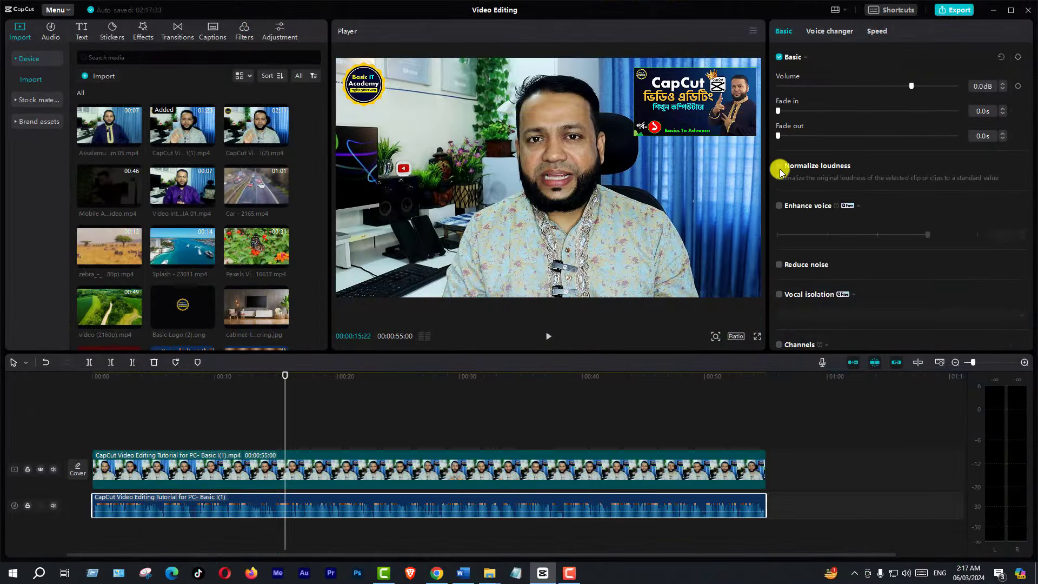
{"action": "left_click", "coordinate": [779, 166]}
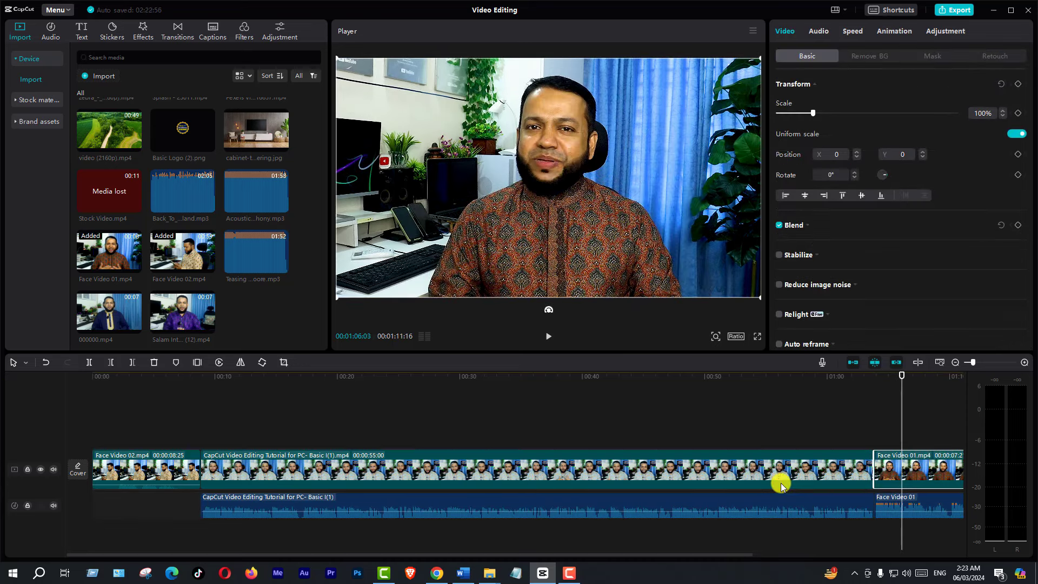
Turn on Enhance voice for the Face Video 01 audio clip, try intensity 100 during playback, and set it to 50.
{"action": "left_click", "coordinate": [918, 504]}
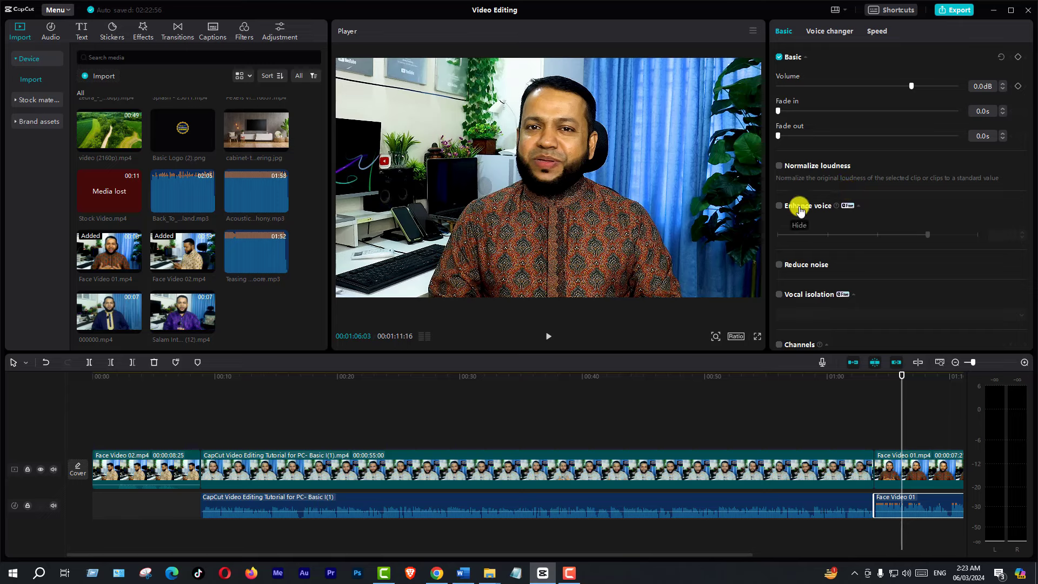
{"action": "left_click", "coordinate": [779, 206]}
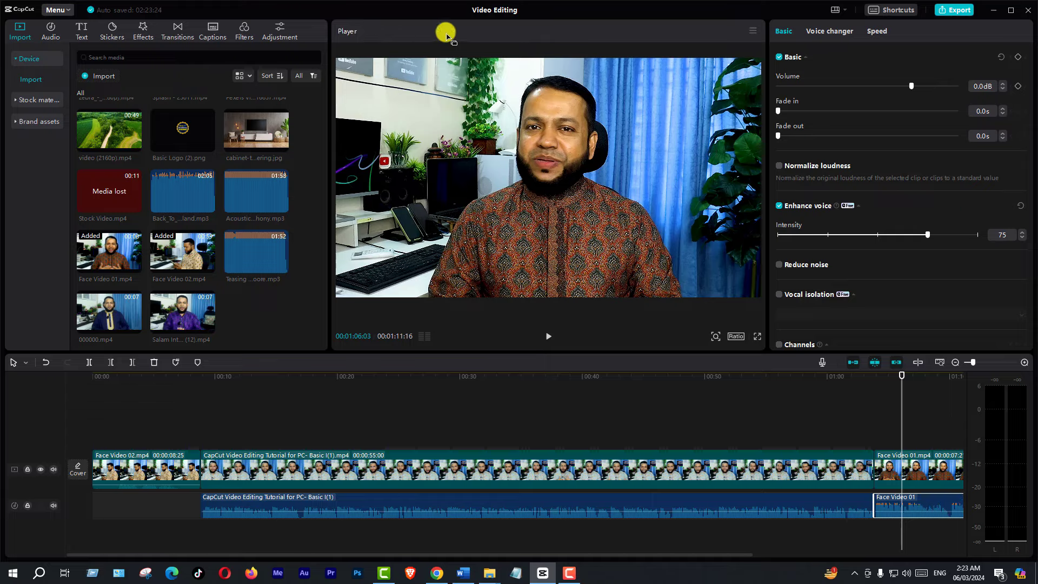
{"action": "key", "text": "space"}
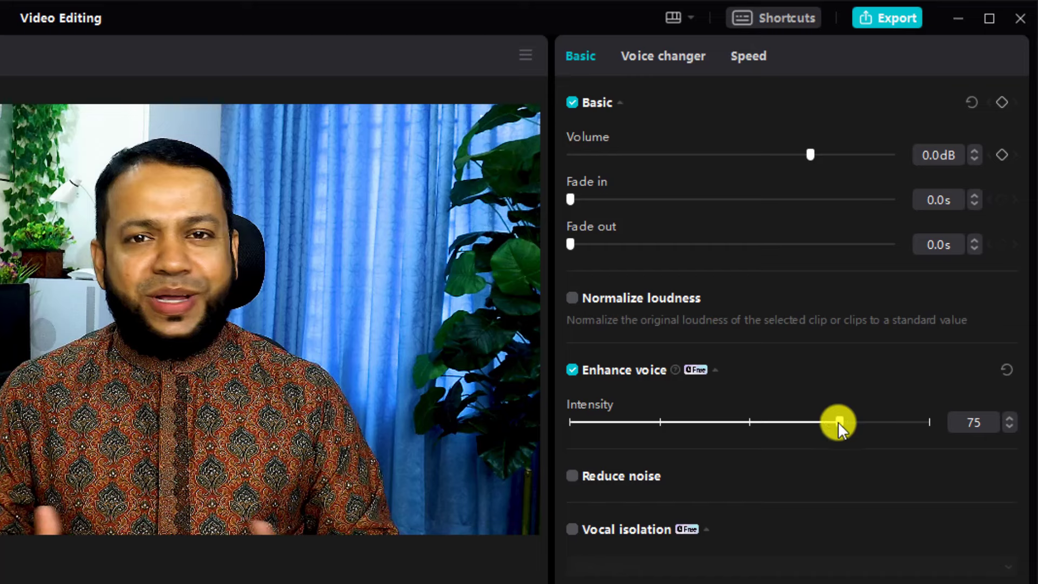
{"action": "left_click_drag", "start_coordinate": [842, 420], "coordinate": [931, 418]}
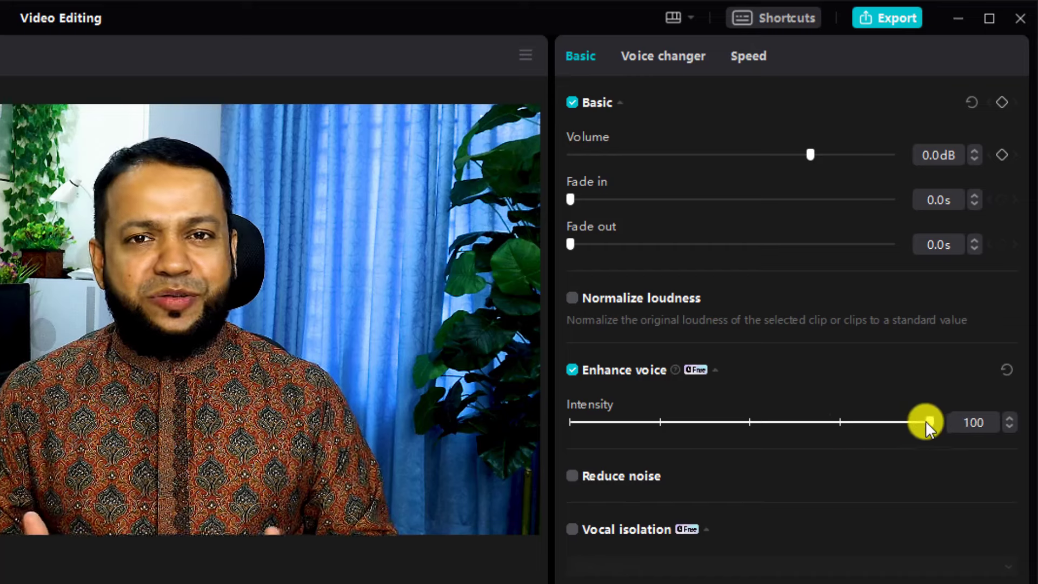
{"action": "left_click_drag", "start_coordinate": [924, 423], "coordinate": [751, 447]}
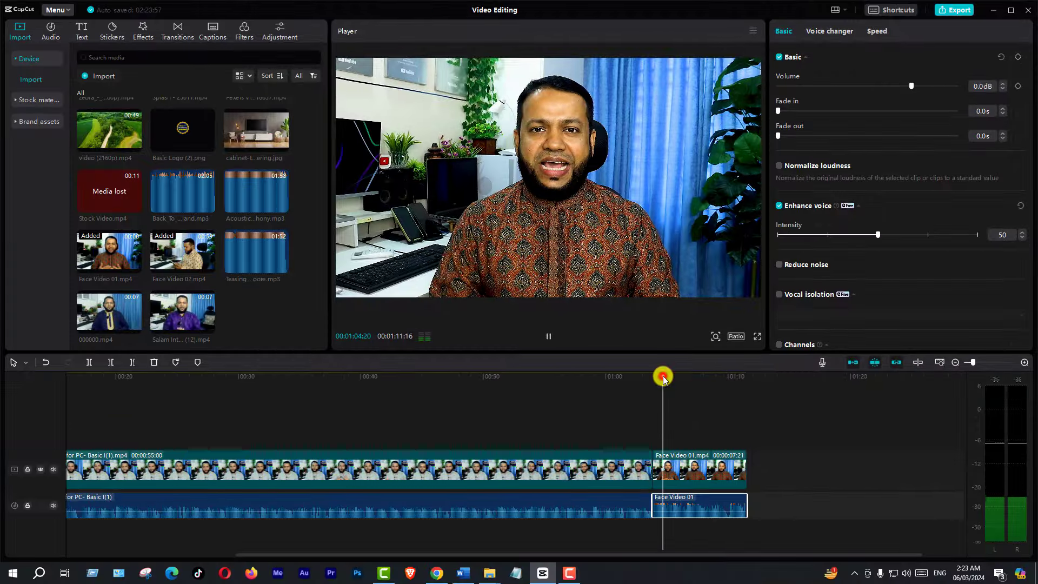
Play Face Video 01 from 00:01:04:20, try Enhance voice intensities of 25 and 75, and return to 50.
{"action": "left_click", "coordinate": [662, 377]}
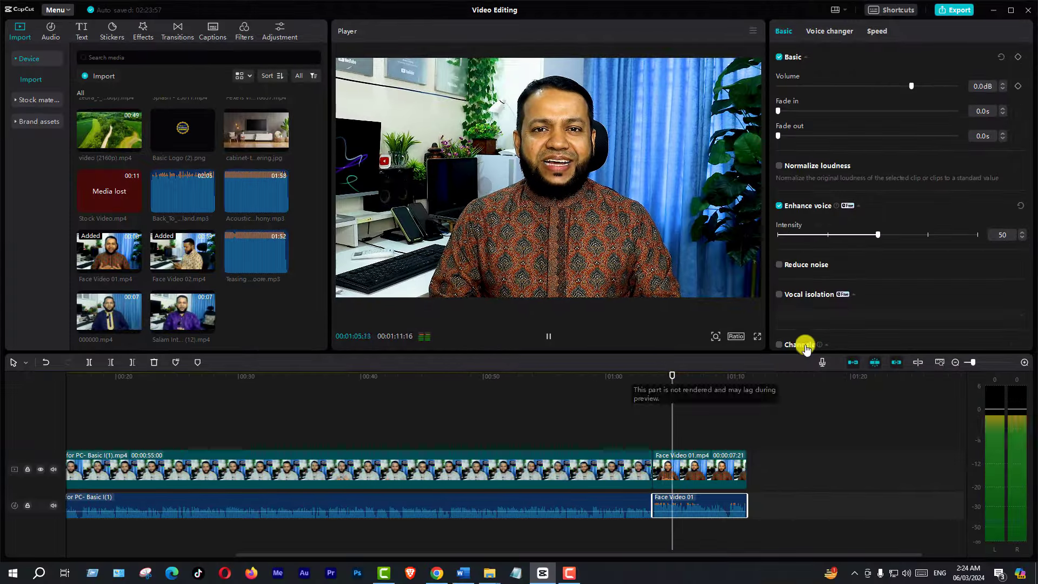
{"action": "left_click_drag", "start_coordinate": [878, 235], "coordinate": [827, 237]}
{"action": "key", "text": "space"}
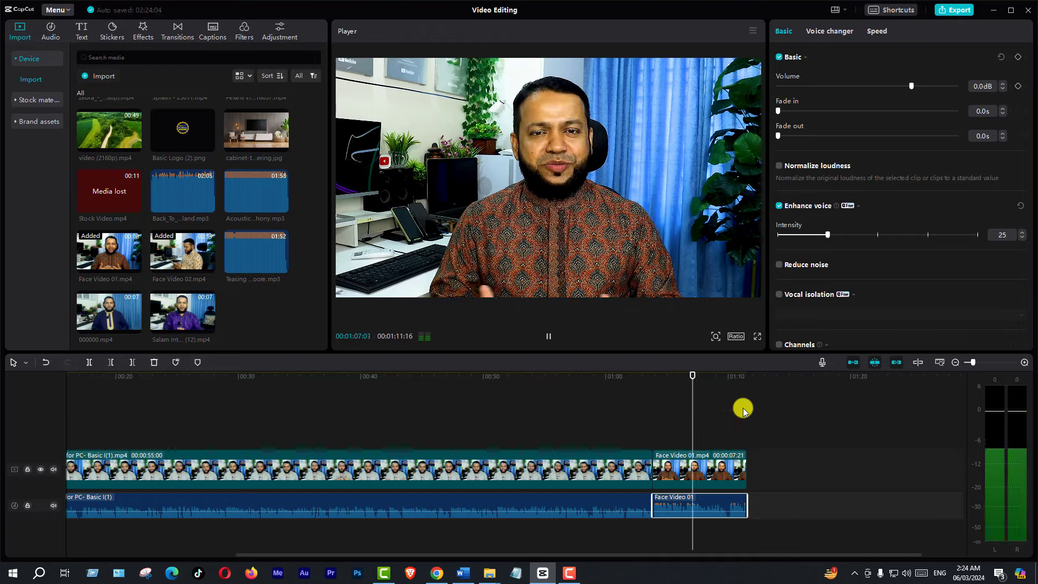
{"action": "key", "text": "ctrl+z"}
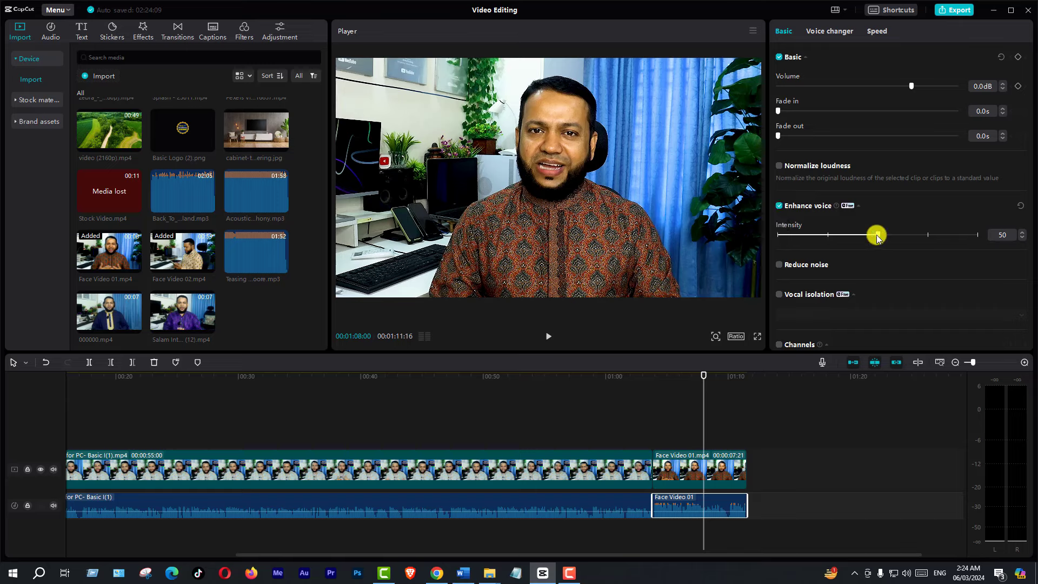
{"action": "left_click_drag", "start_coordinate": [878, 236], "coordinate": [929, 244]}
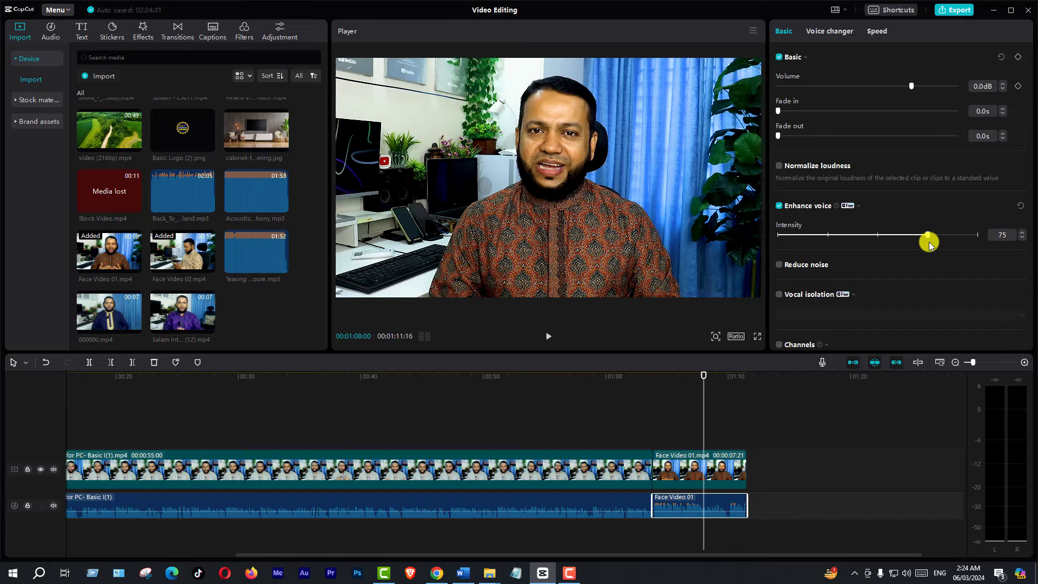
{"action": "left_click", "coordinate": [927, 236]}
{"action": "left_click_drag", "start_coordinate": [927, 237], "coordinate": [862, 255]}
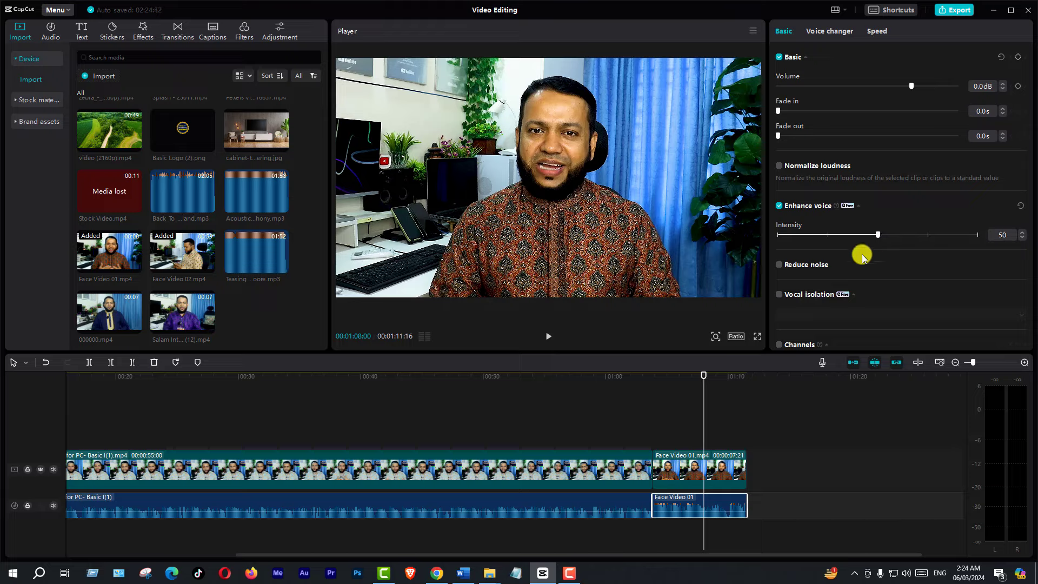
Turn on Reduce noise for the Face Video 01 audio clip and play the result from 00:01:04:20.
{"action": "left_click", "coordinate": [660, 377]}
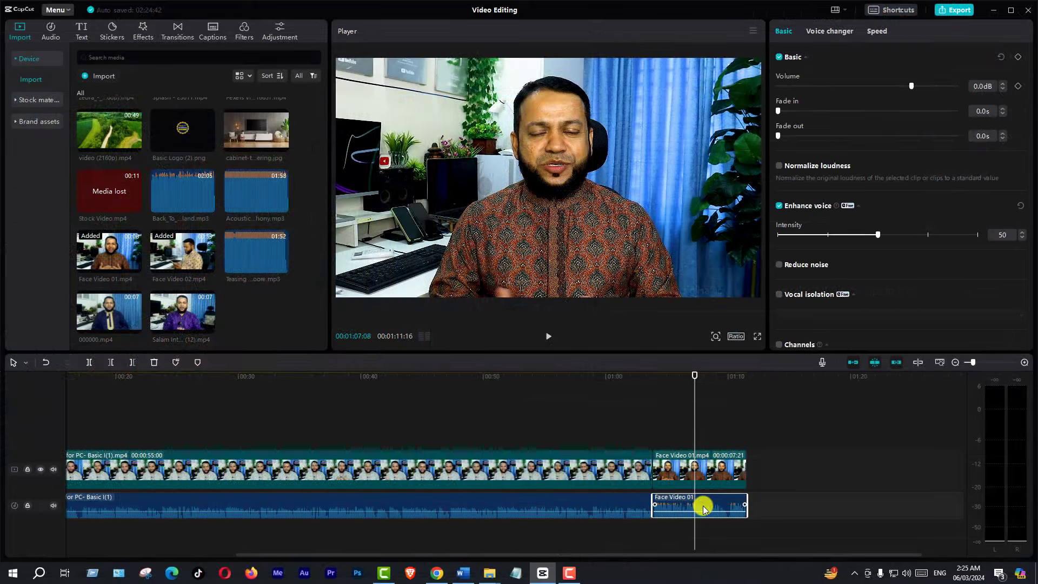
{"action": "left_click", "coordinate": [703, 504]}
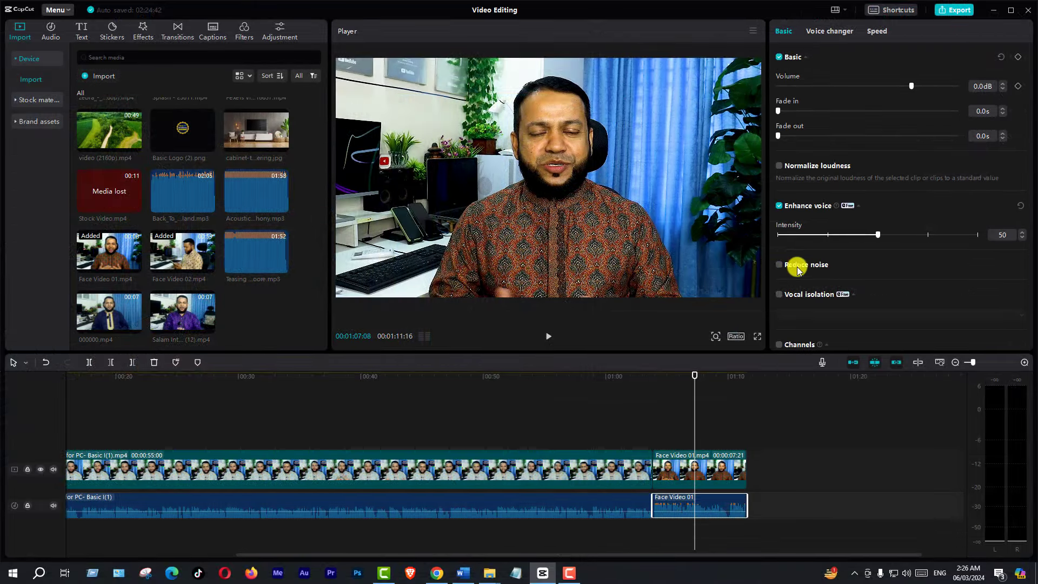
{"action": "left_click", "coordinate": [778, 267]}
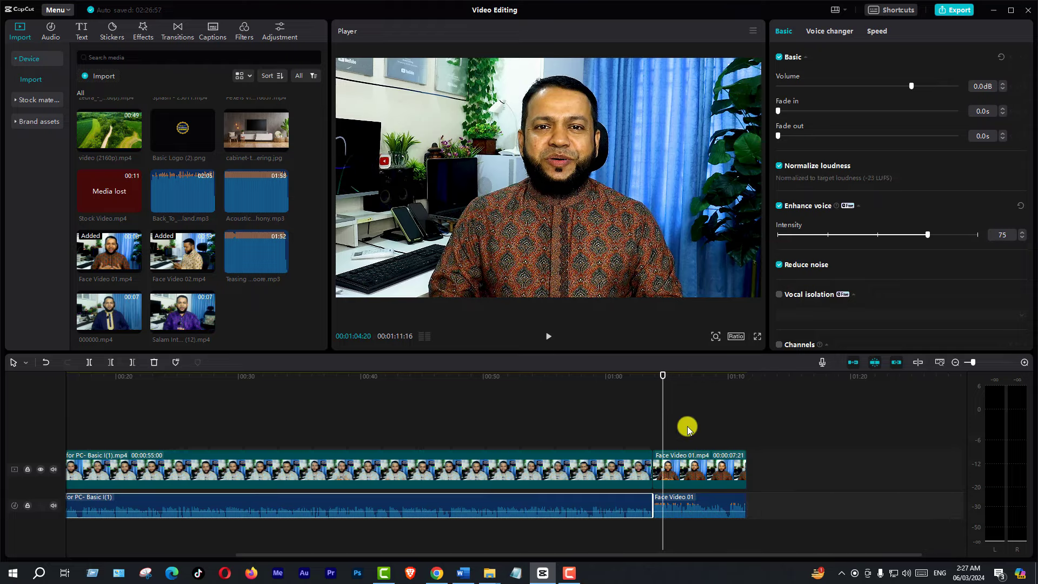
{"action": "key", "text": "space"}
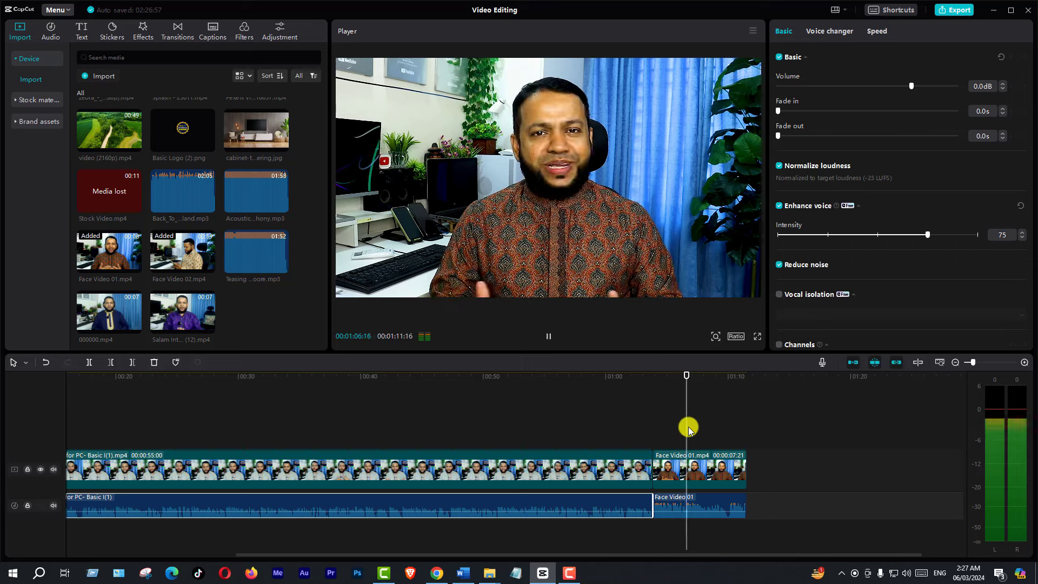
Turn on Vocal isolation with Keep vocal for the Face Video 01 audio clip and play the result.
{"action": "key", "text": "space"}
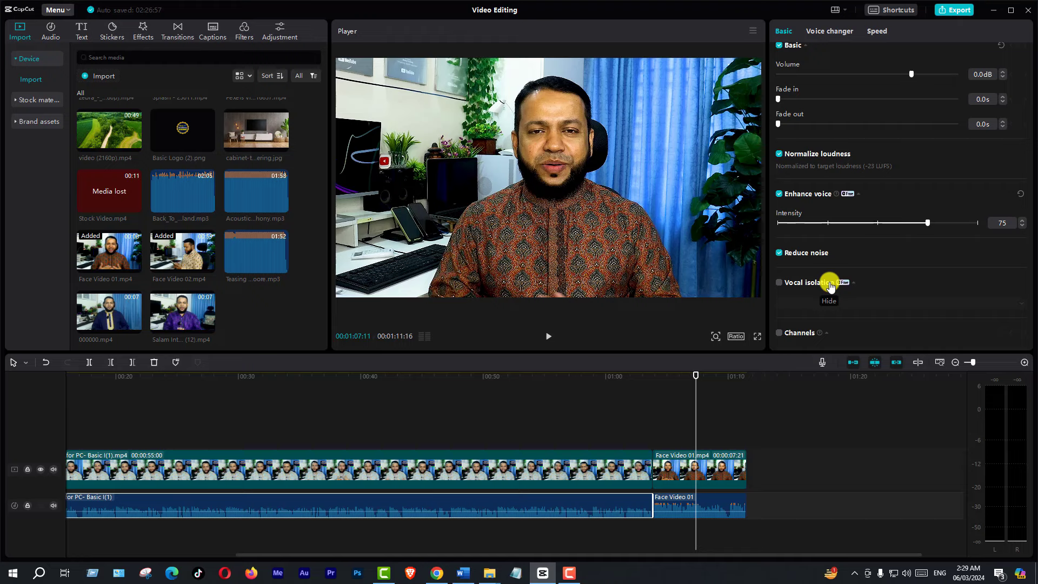
{"action": "left_click", "coordinate": [707, 504]}
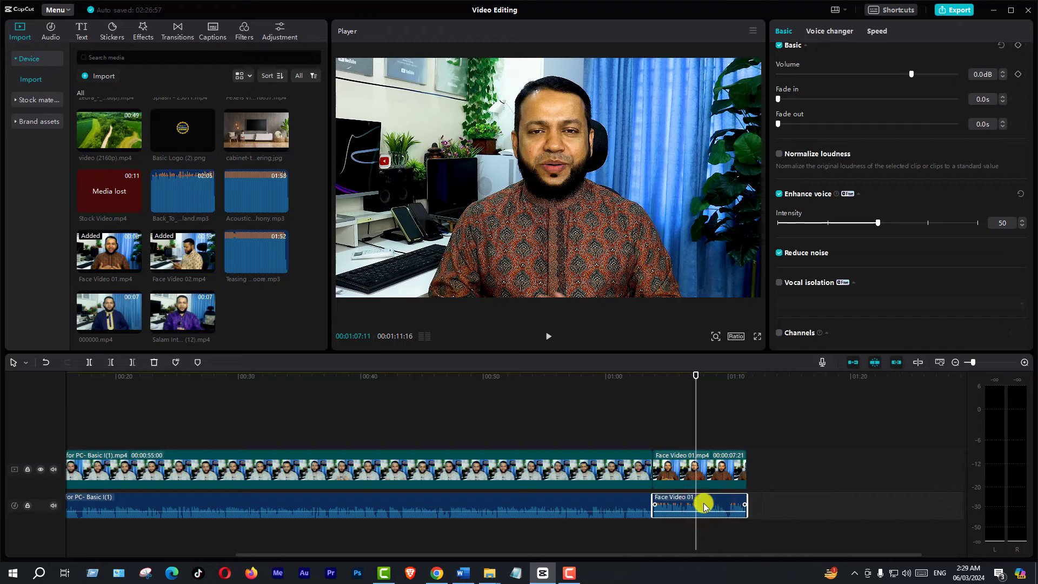
{"action": "left_click", "coordinate": [780, 284]}
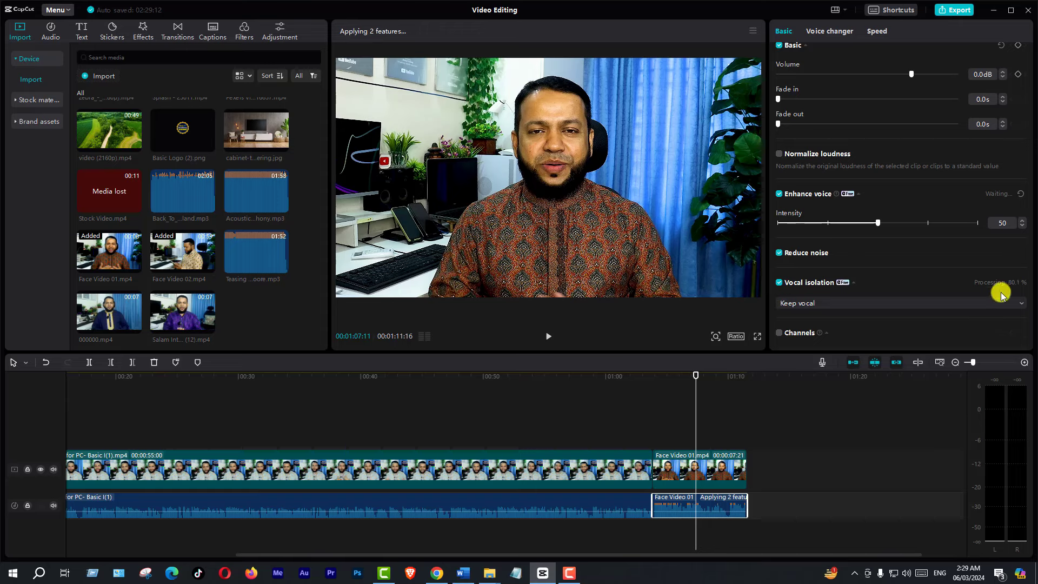
{"action": "left_click", "coordinate": [824, 304]}
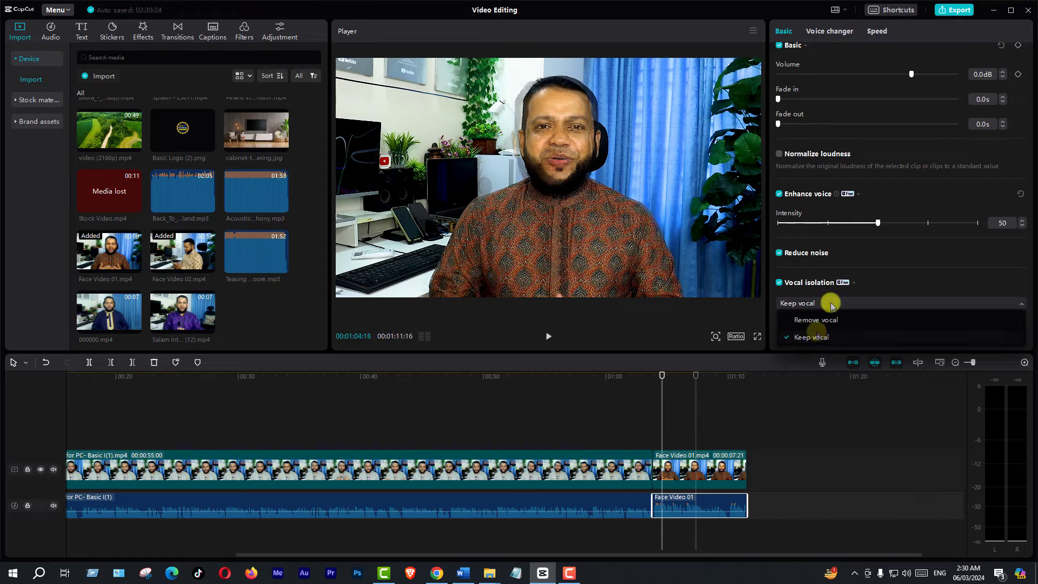
{"action": "left_click", "coordinate": [824, 339]}
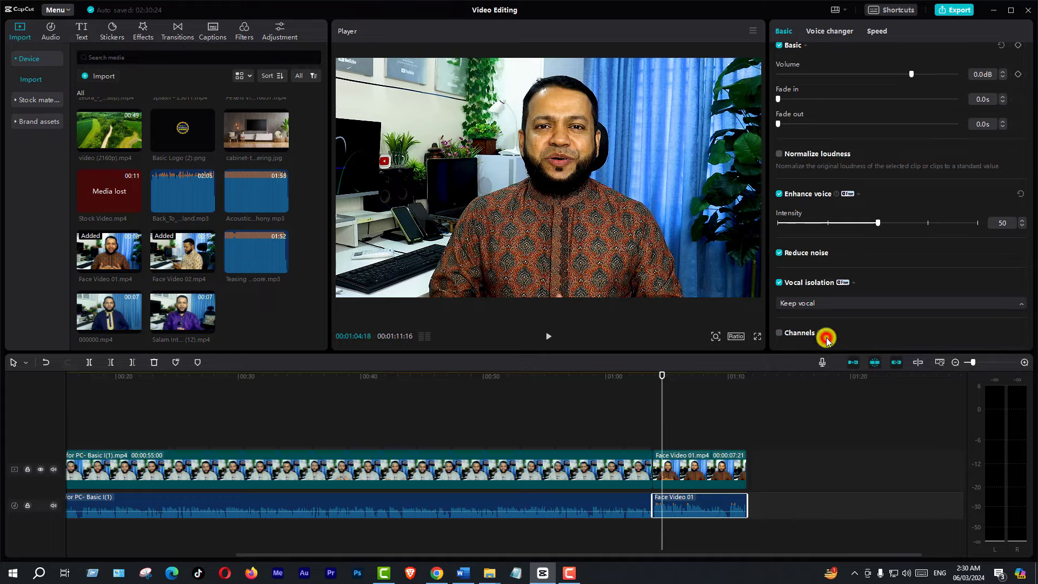
{"action": "key", "text": "space"}
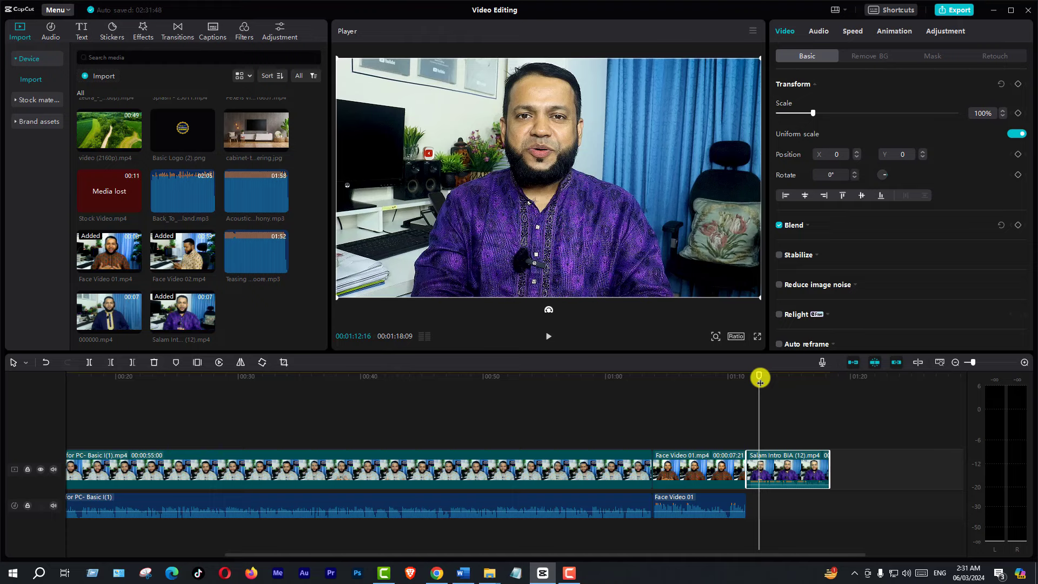
Play the Salam Intro BIA (12).mp4 clip several times from about 00:01:12 and compare its left and right audio levels.
{"action": "key", "text": "space"}
{"action": "key", "text": "space"}
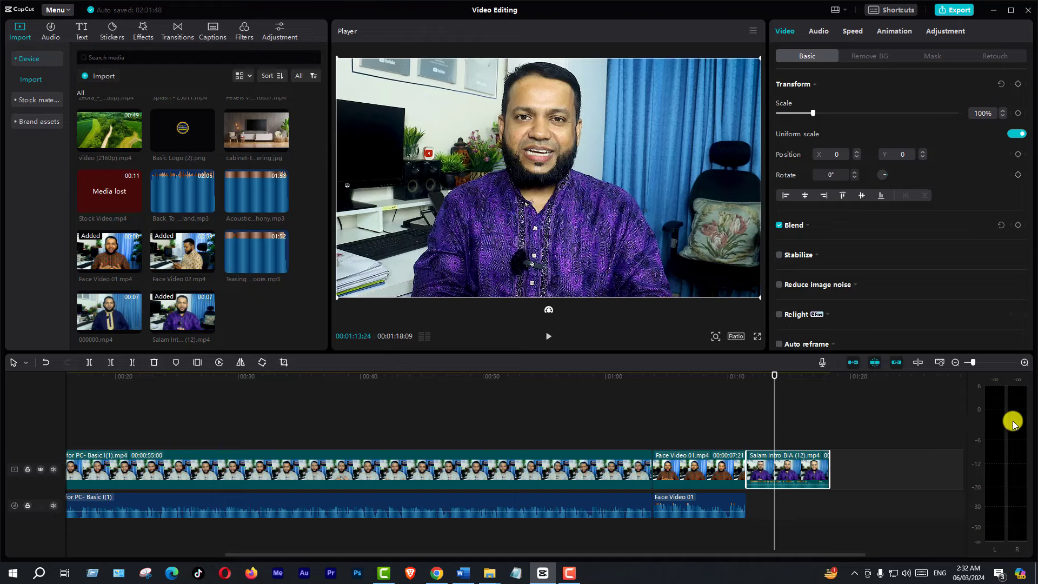
{"action": "left_click", "coordinate": [758, 393]}
{"action": "key", "text": "space"}
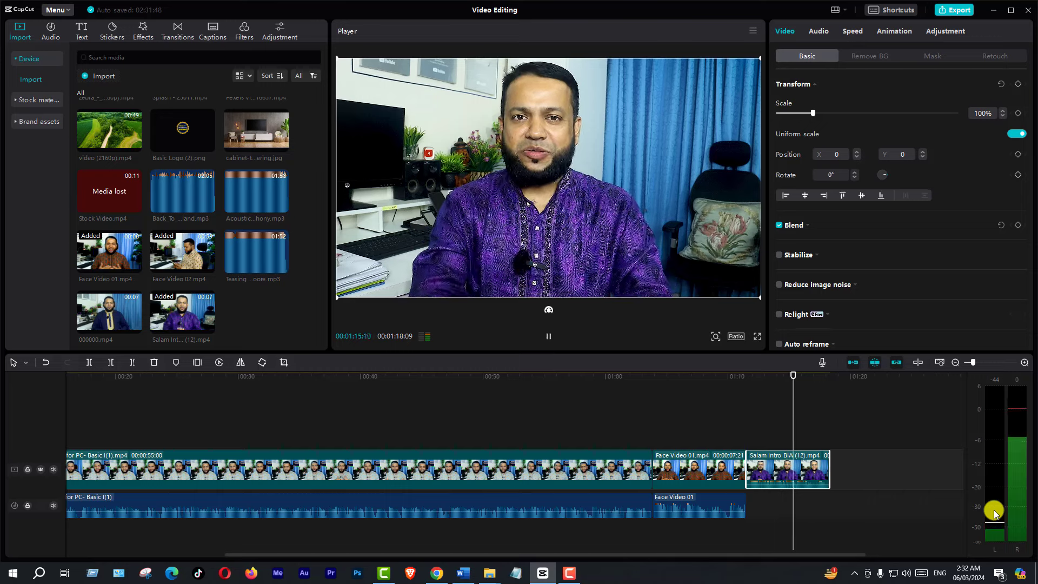
{"action": "key", "text": "space"}
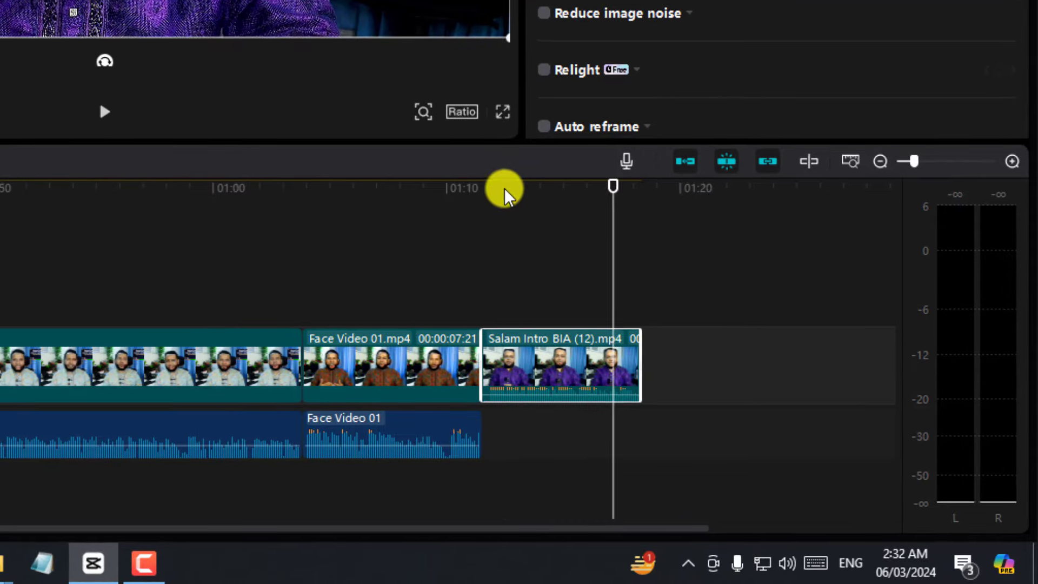
{"action": "left_click", "coordinate": [758, 377]}
{"action": "key", "text": "space"}
{"action": "key", "text": "space"}
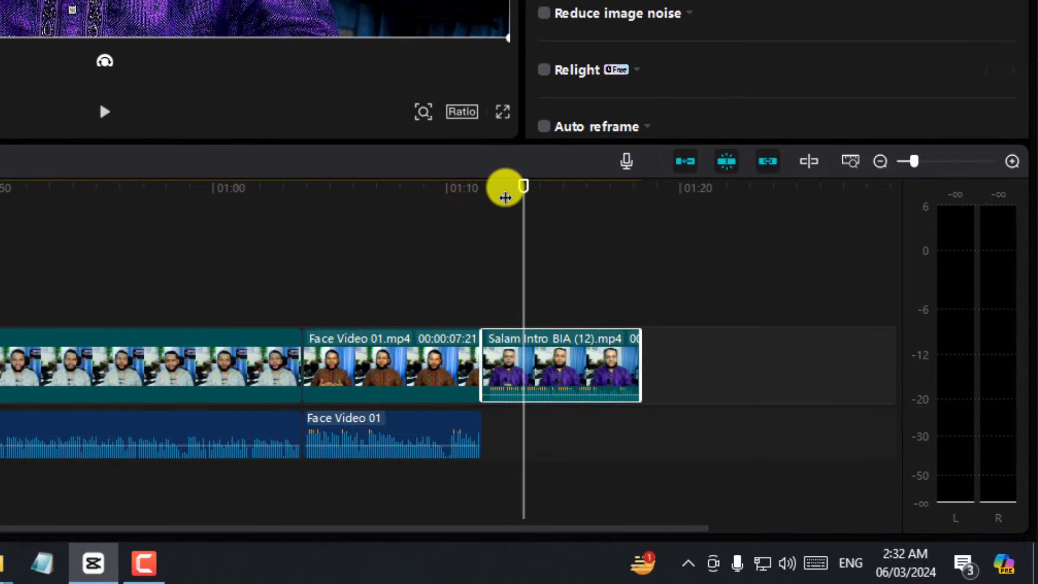
{"action": "key", "text": "space"}
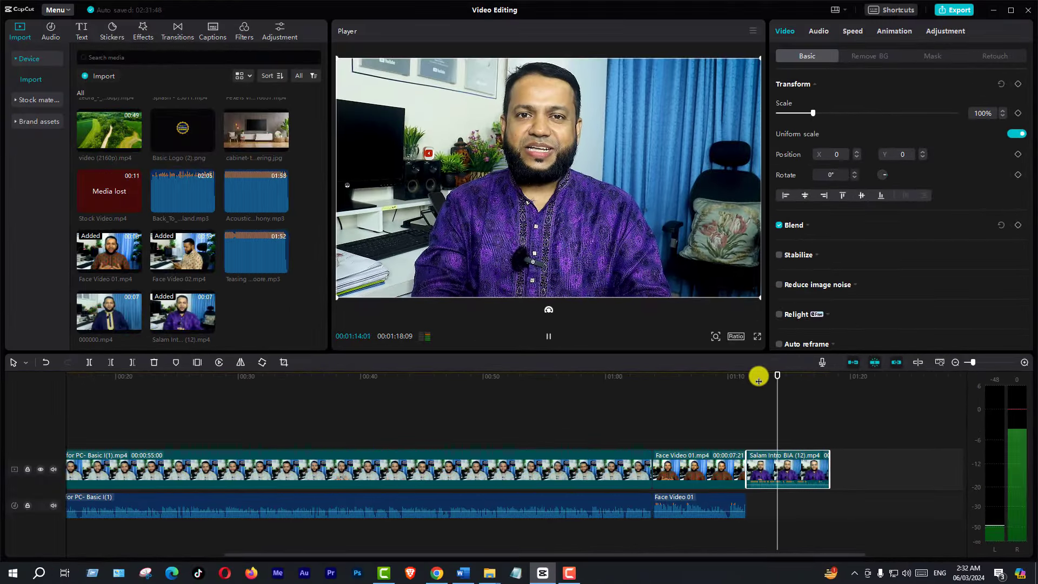
{"action": "key", "text": "space"}
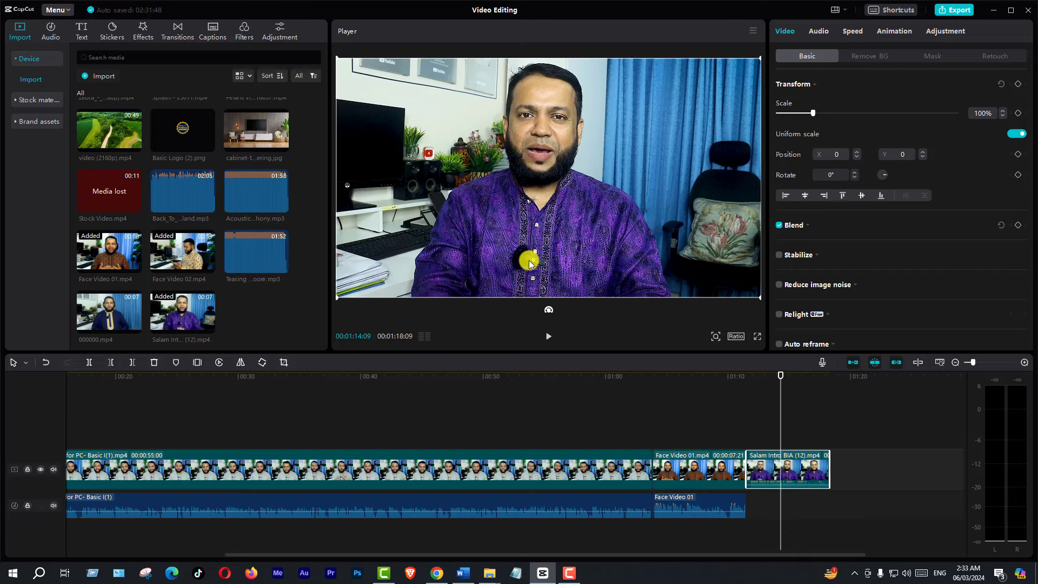
Extract the audio from Salam Intro BIA (12).mp4 and play it from 00:01:13:15.
{"action": "left_click", "coordinate": [556, 375]}
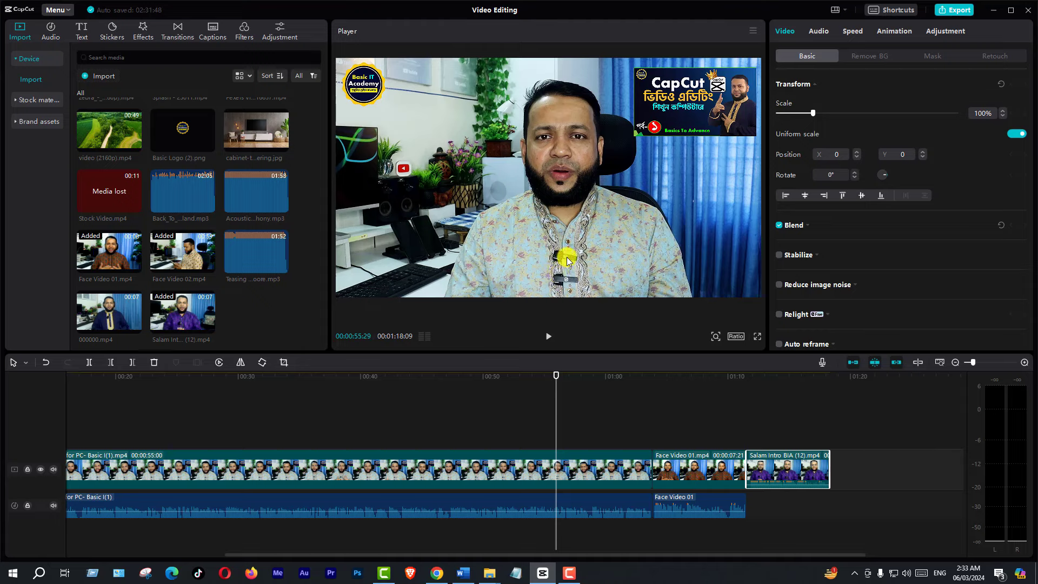
{"action": "left_click", "coordinate": [770, 377]}
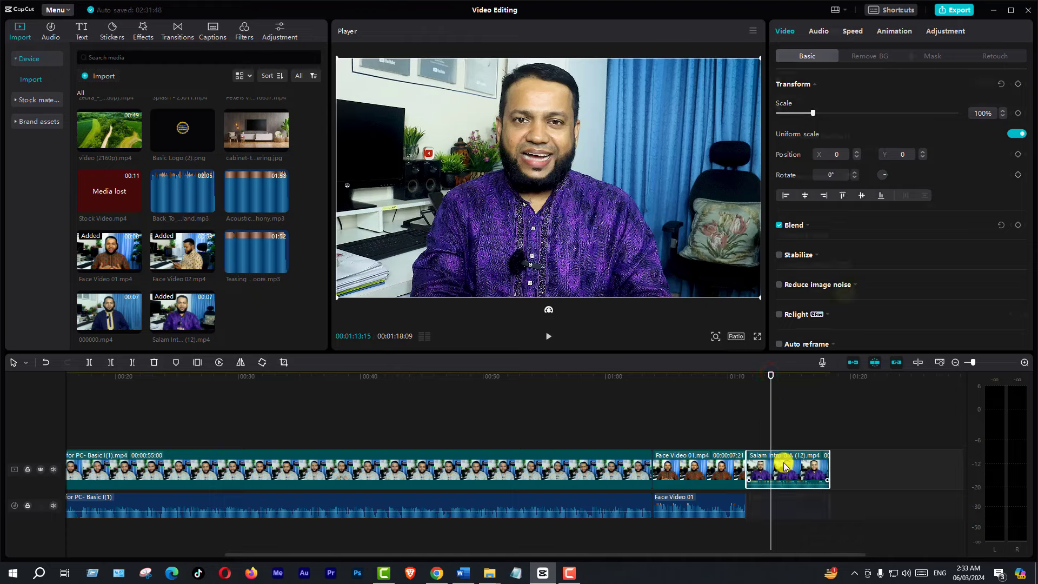
{"action": "key", "text": "alt+shift+s"}
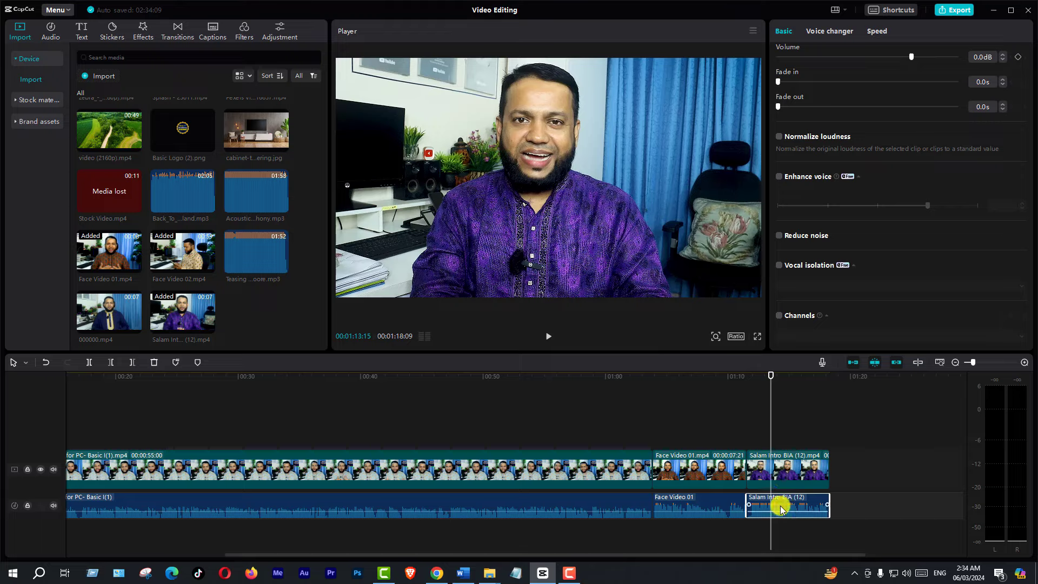
{"action": "key", "text": "space"}
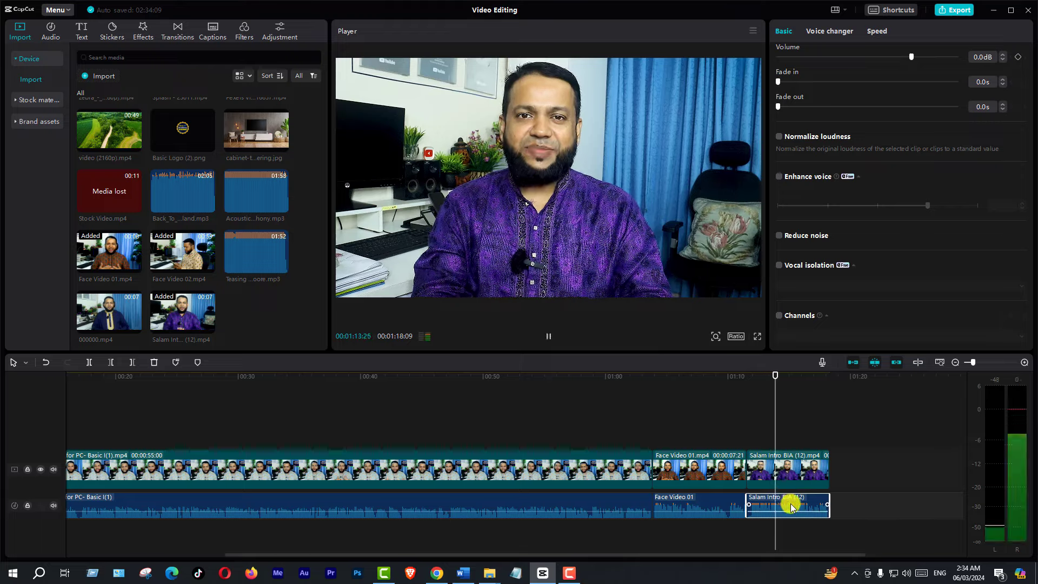
{"action": "key", "text": "space"}
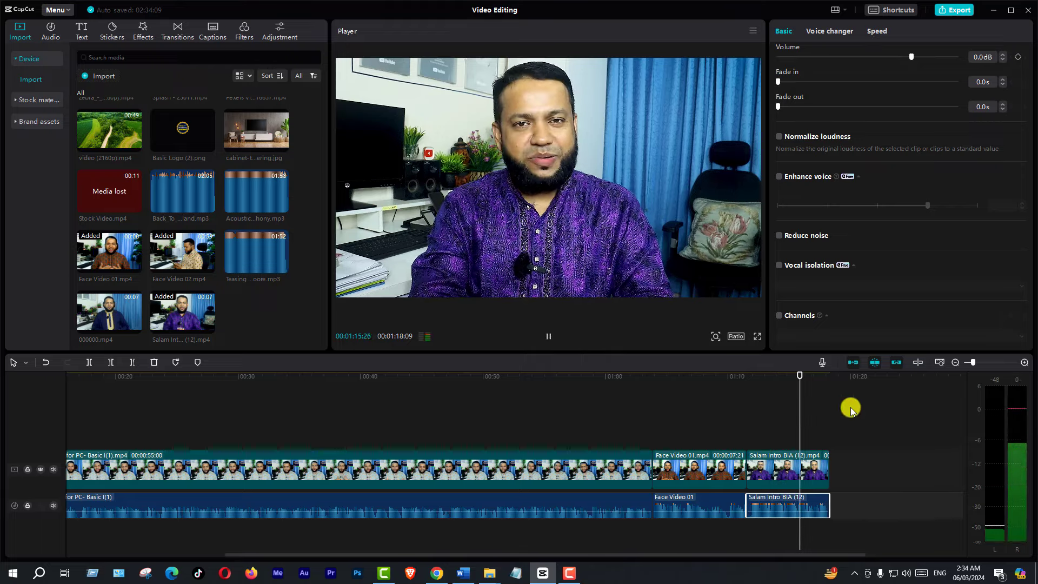
Turn on Channels for the Salam Intro BIA (12) audio clip, choose Fill left with right, and play the result.
{"action": "left_click_drag", "start_coordinate": [800, 376], "coordinate": [759, 379]}
{"action": "left_click", "coordinate": [753, 399]}
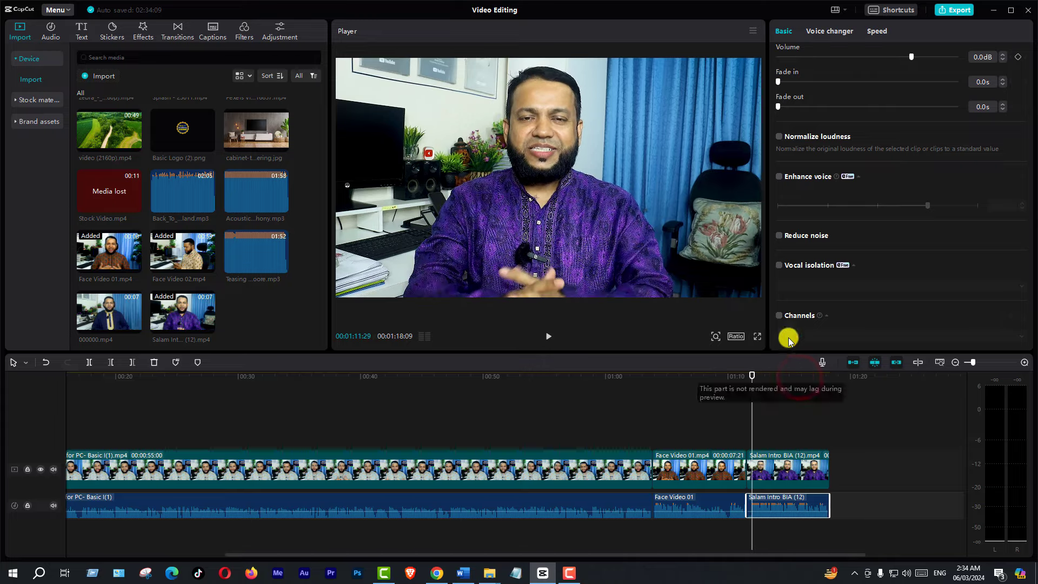
{"action": "left_click", "coordinate": [780, 316]}
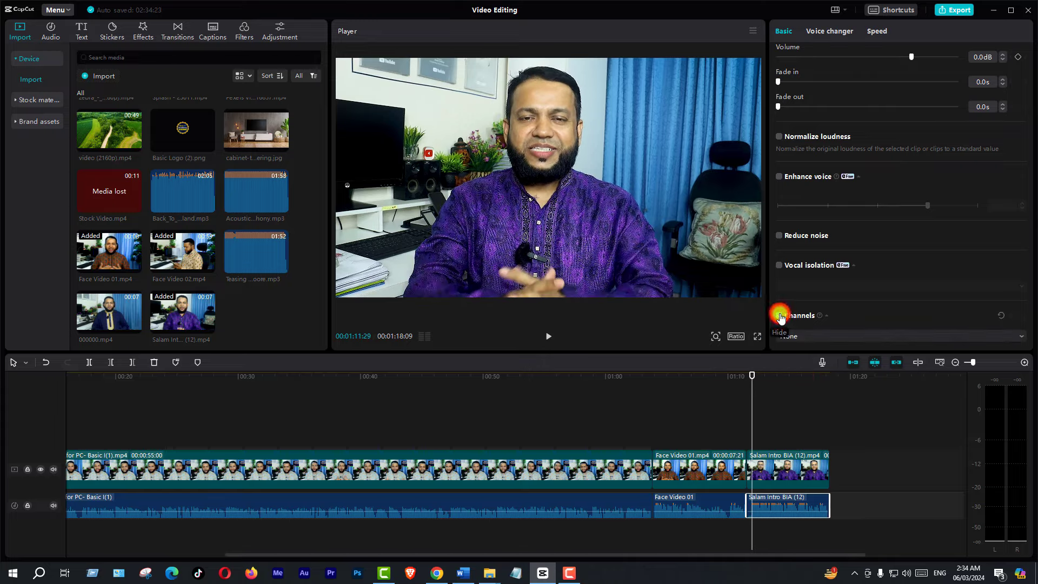
{"action": "left_click", "coordinate": [772, 419]}
{"action": "left_click", "coordinate": [789, 304]}
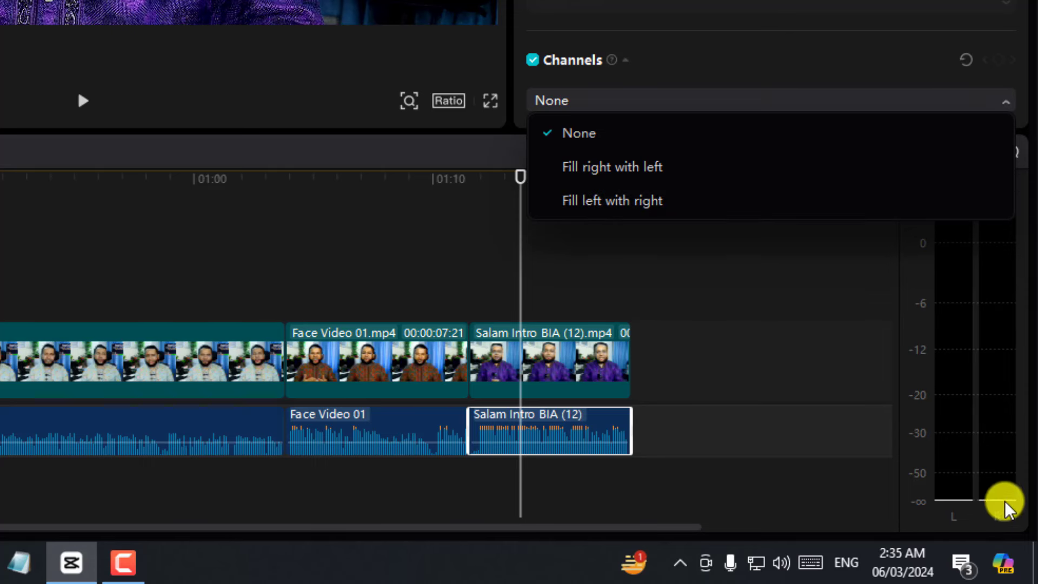
{"action": "left_click", "coordinate": [606, 201]}
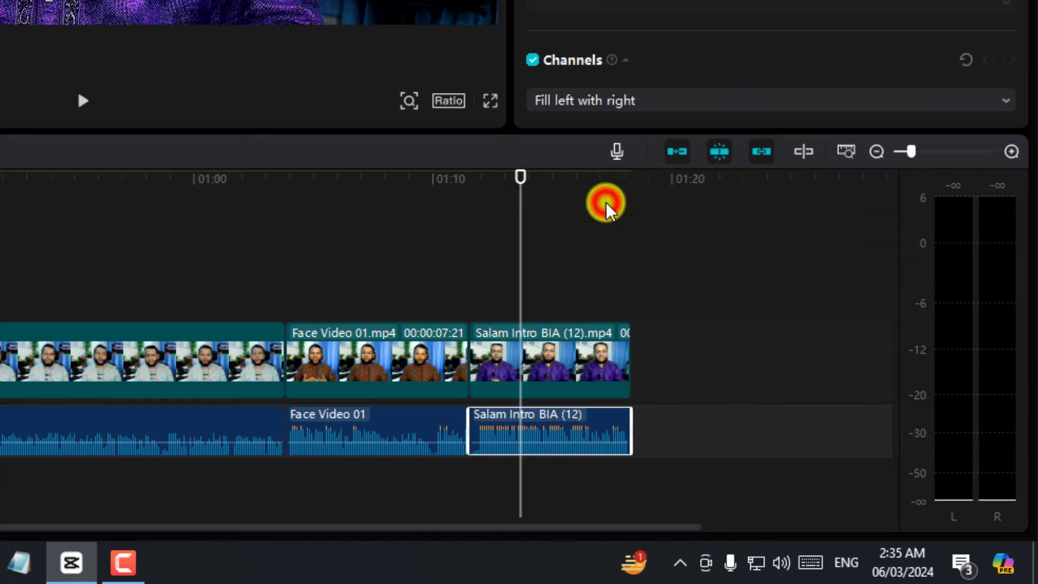
{"action": "key", "text": "space"}
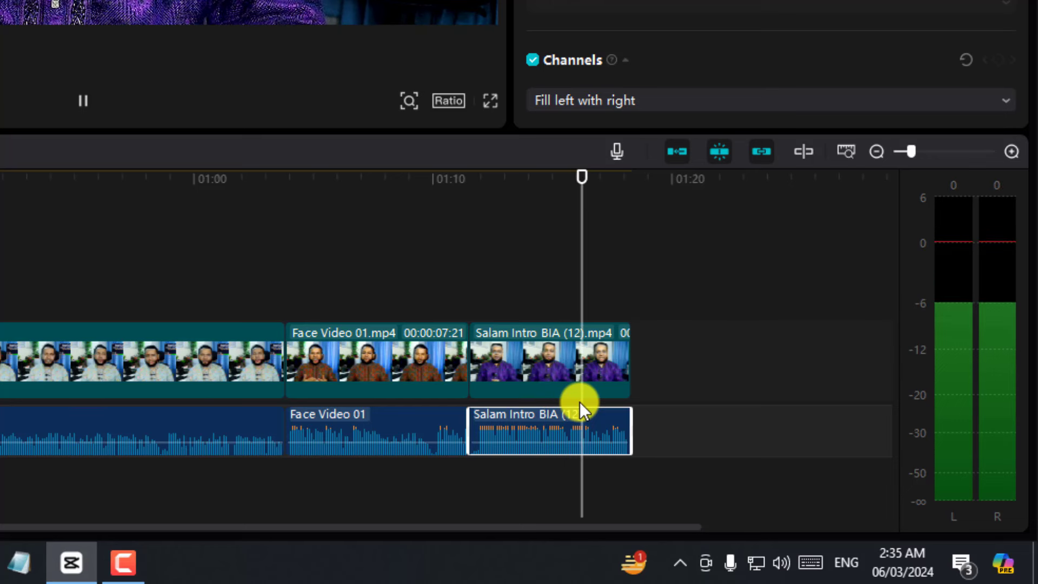
{"action": "key", "text": "space"}
{"action": "key", "text": "space"}
{"action": "key", "text": "space"}
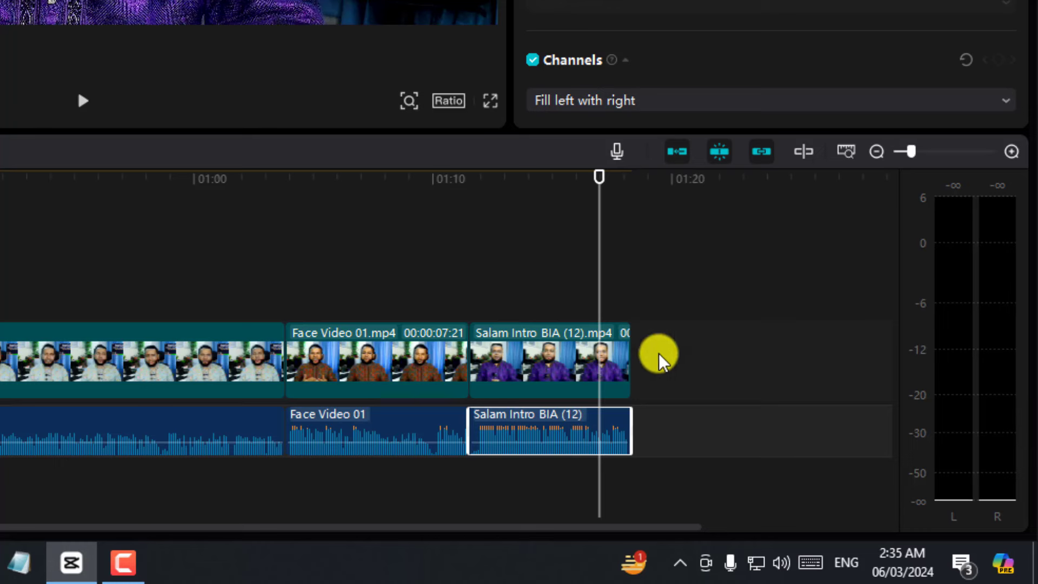
Try Fill right with left on the Salam Intro BIA (12) audio clip during playback, and undo the channel change.
{"action": "left_click", "coordinate": [598, 99]}
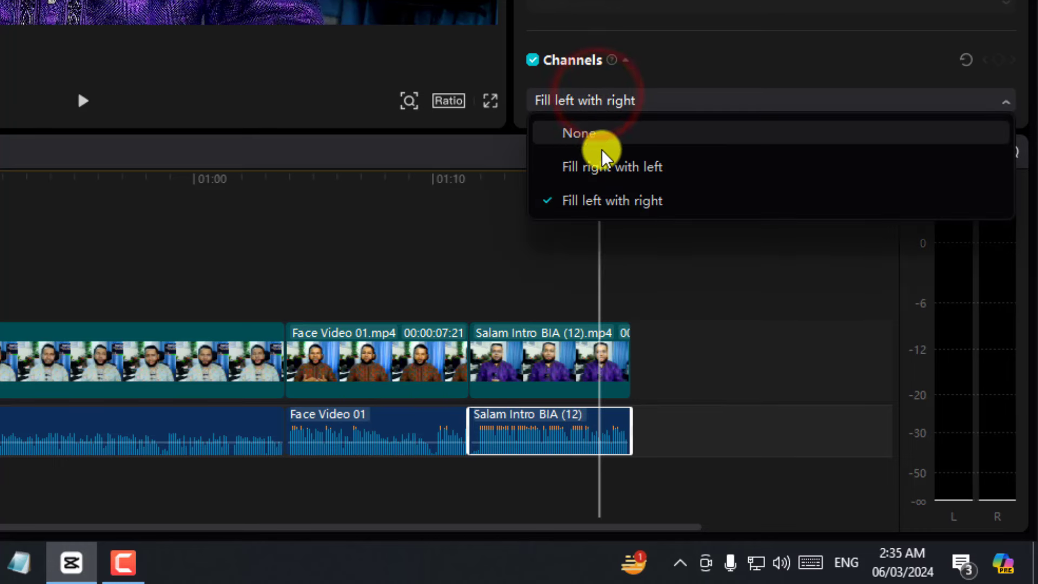
{"action": "left_click", "coordinate": [605, 169]}
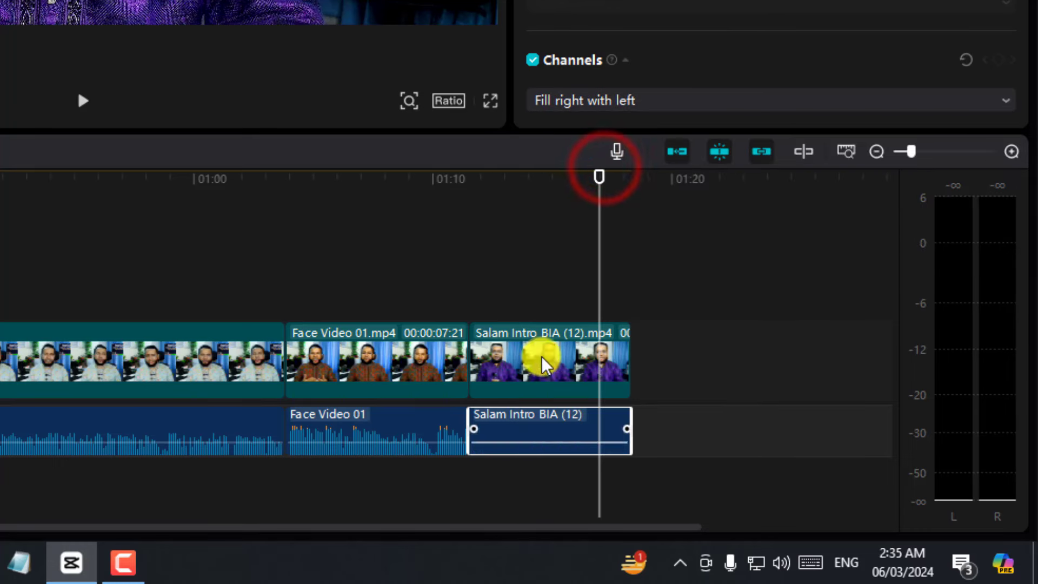
{"action": "left_click", "coordinate": [503, 181]}
{"action": "key", "text": "space"}
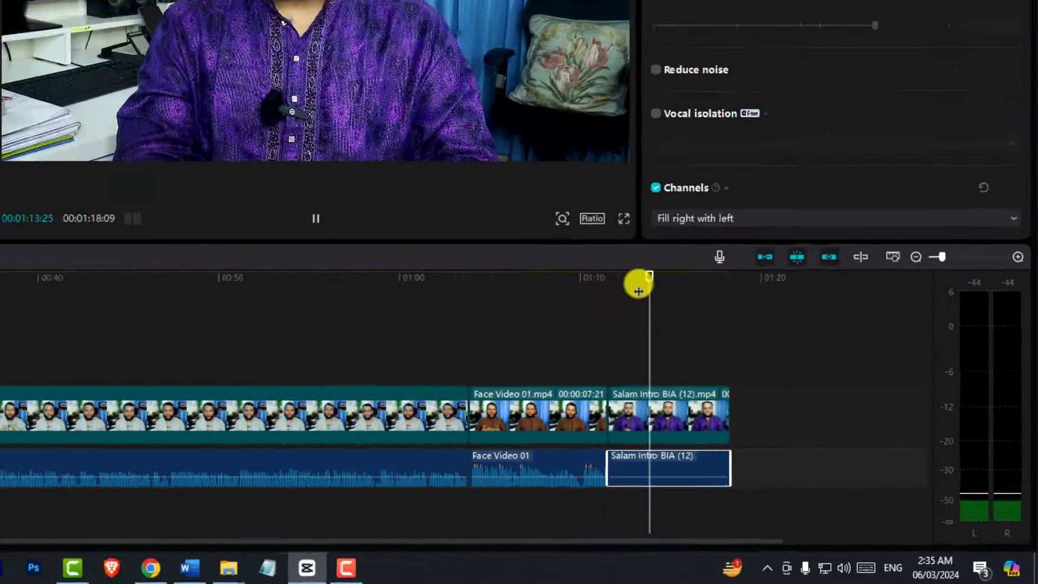
{"action": "key", "text": "space"}
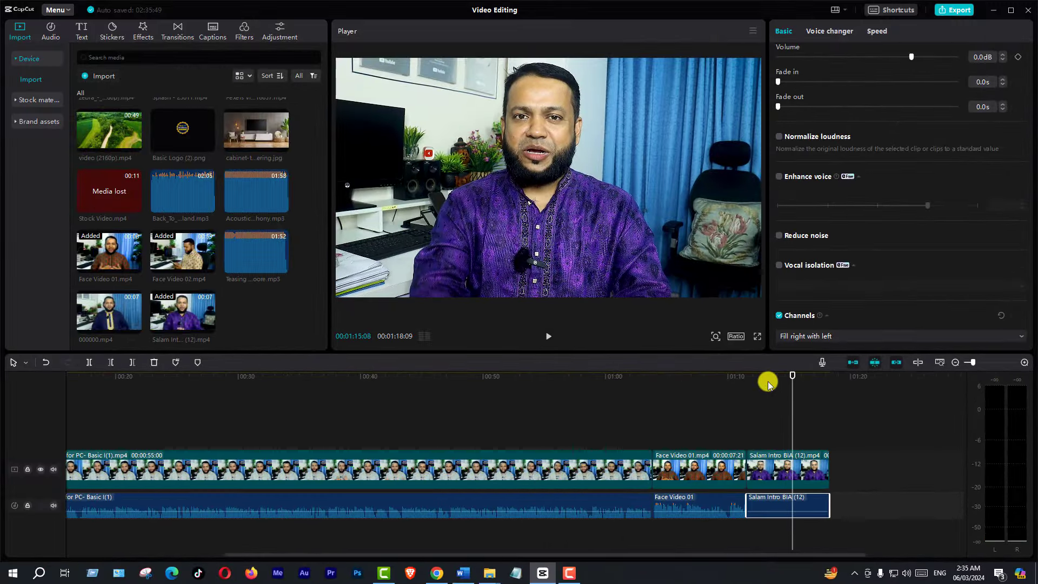
{"action": "key", "text": "ctrl+z"}
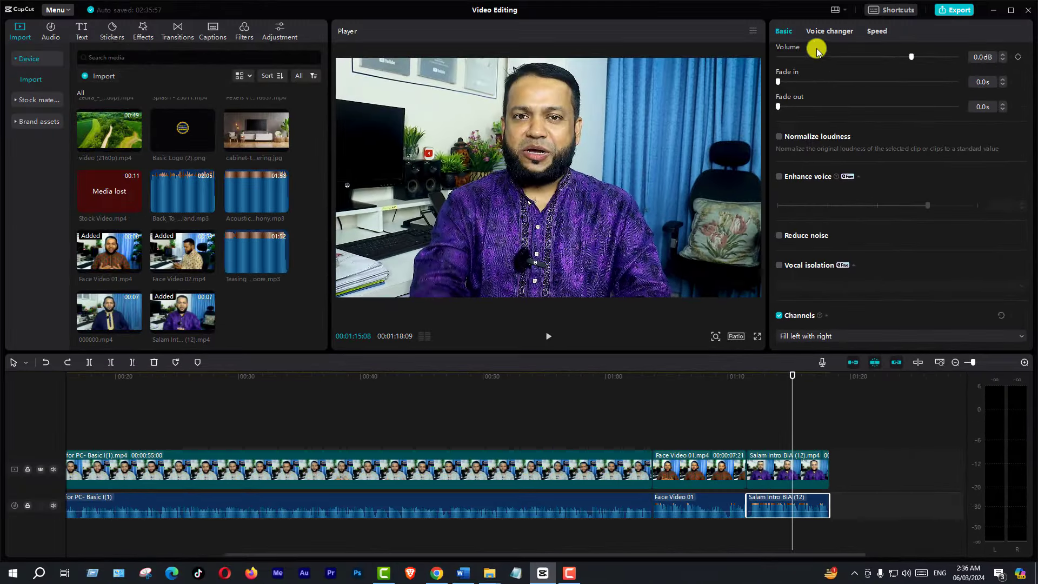
Review the Salam Intro BIA (12) audio clip's basic settings, voice filters, voice characters, speech-to-song and speed options.
{"action": "scroll", "coordinate": [827, 245], "scroll_direction": "up", "scroll_amount": 1}
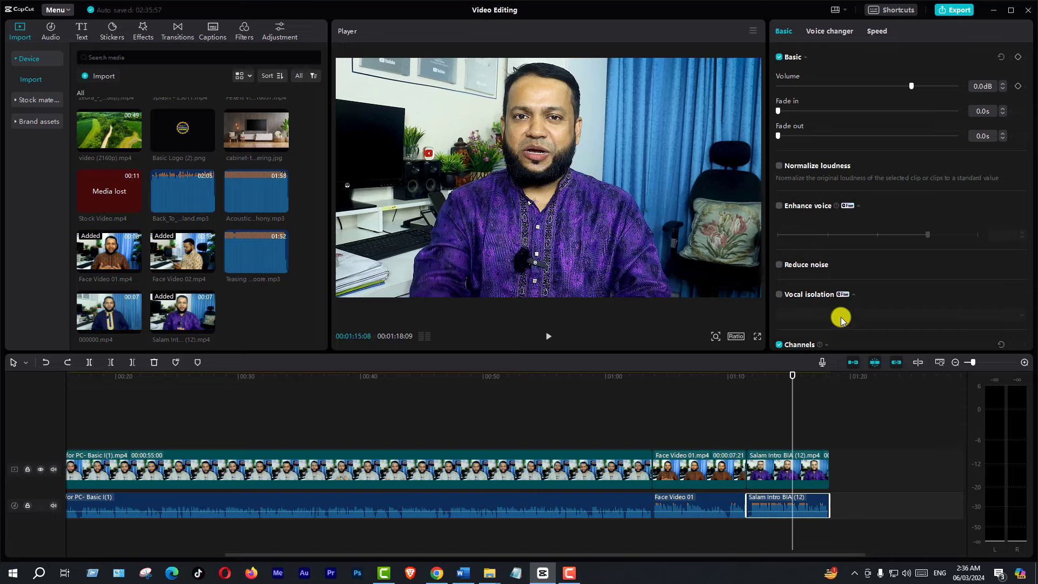
{"action": "scroll", "coordinate": [851, 298], "scroll_direction": "down", "scroll_amount": 1}
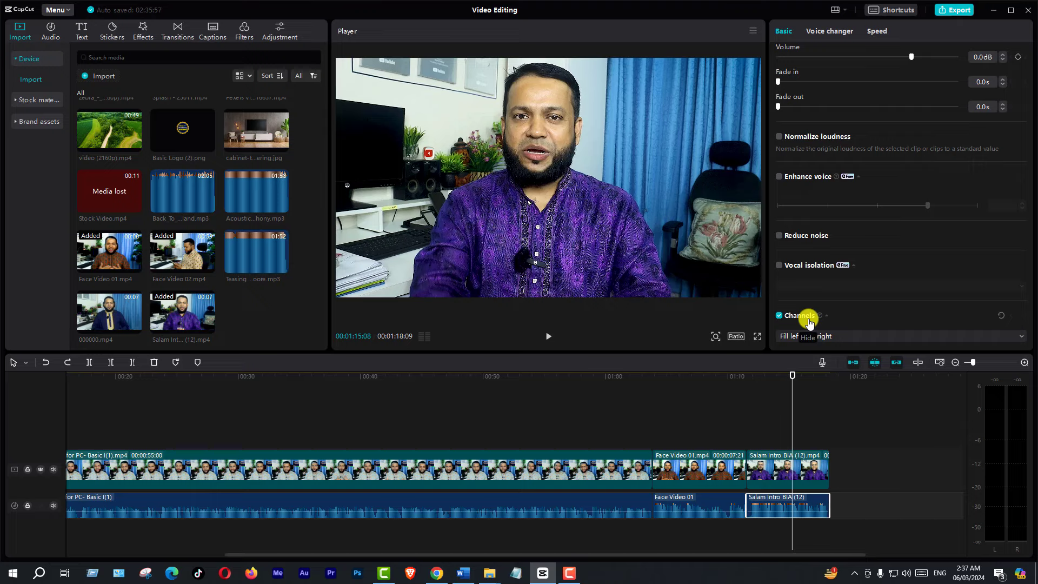
{"action": "scroll", "coordinate": [810, 322], "scroll_direction": "up", "scroll_amount": 2}
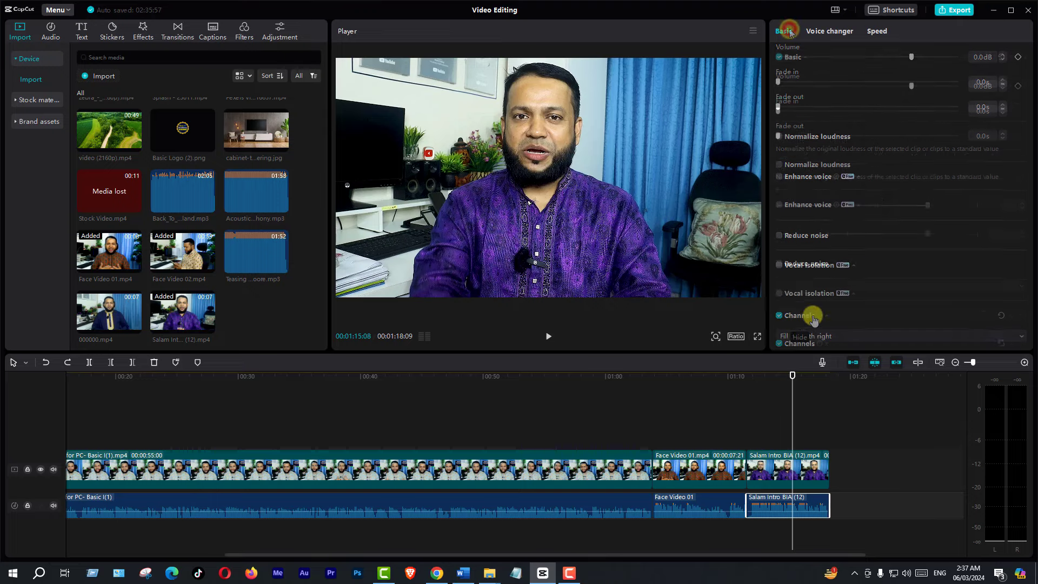
{"action": "left_click", "coordinate": [829, 32]}
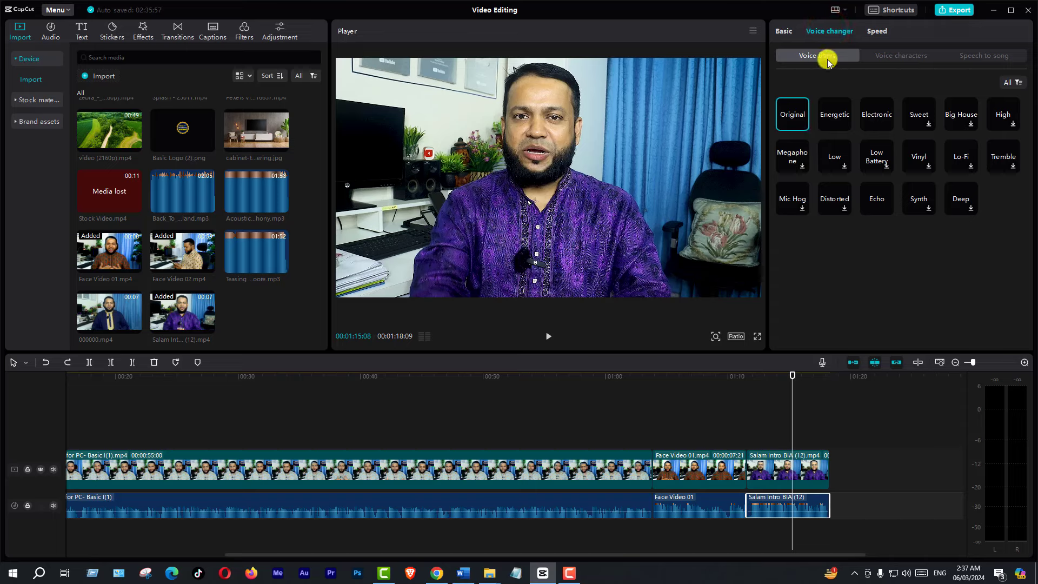
{"action": "left_click", "coordinate": [896, 56]}
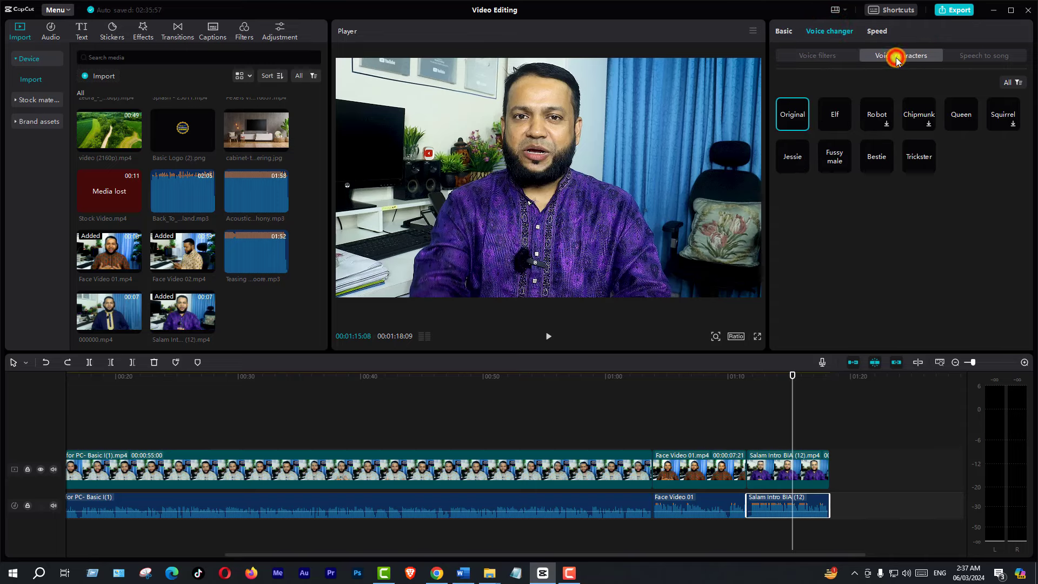
{"action": "left_click", "coordinate": [958, 57]}
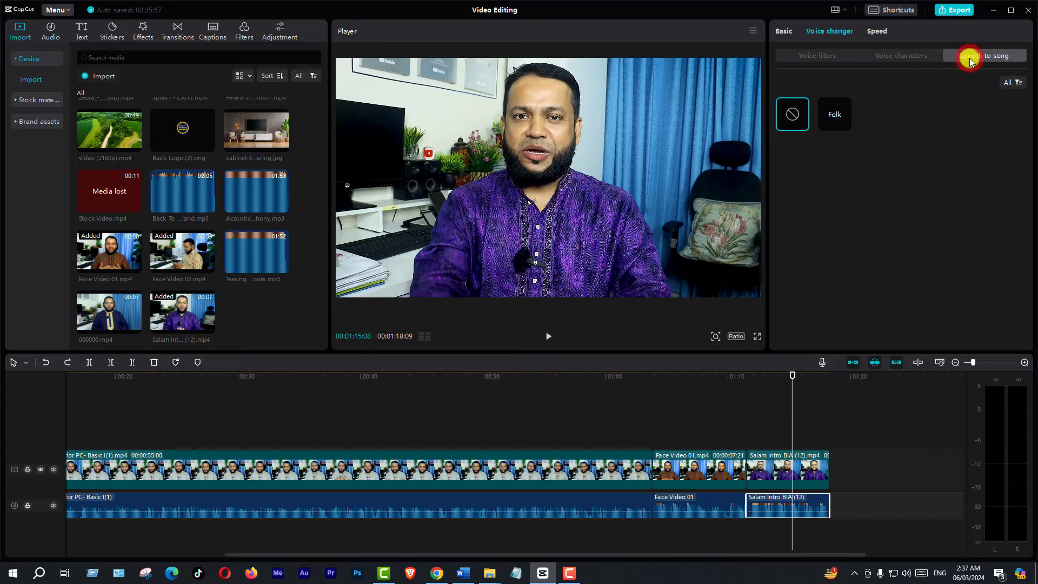
{"action": "left_click", "coordinate": [877, 30]}
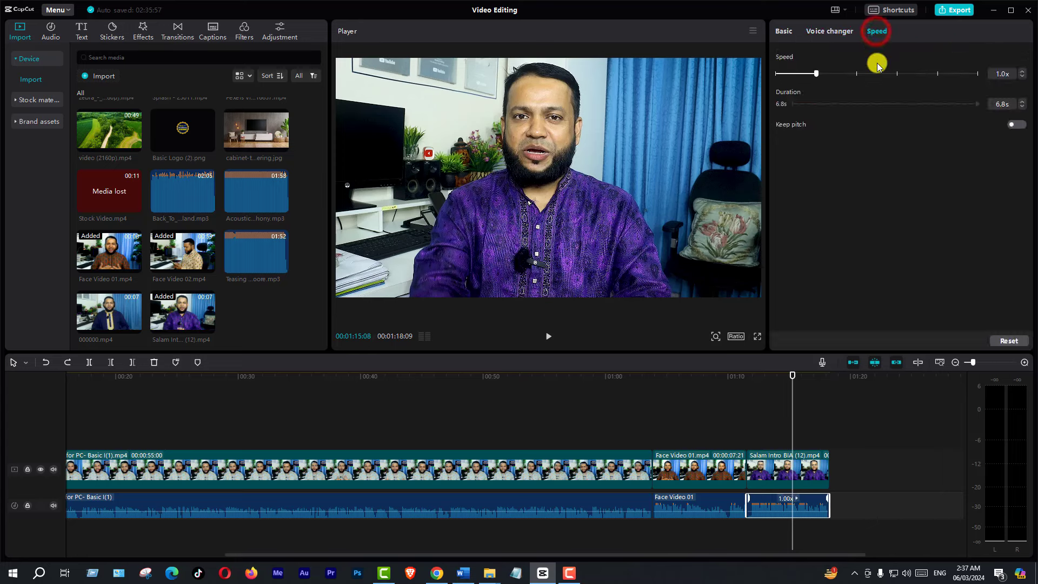